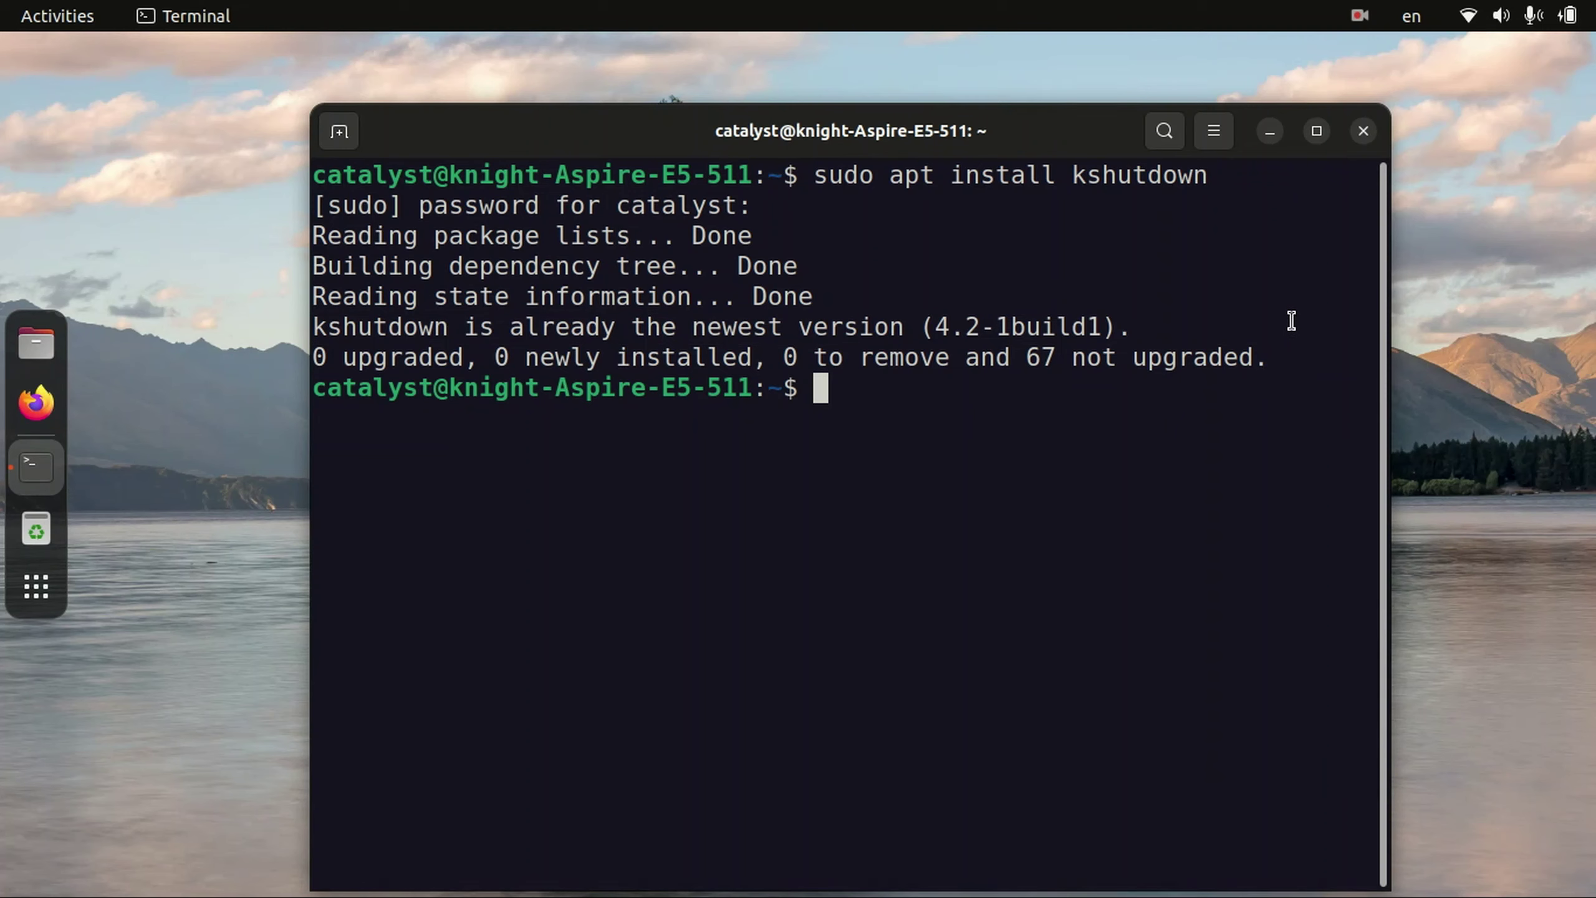
# Step: Close the terminal, launch KShutdown and move its window to the middle of the desktop
pyautogui.click(1359, 131)
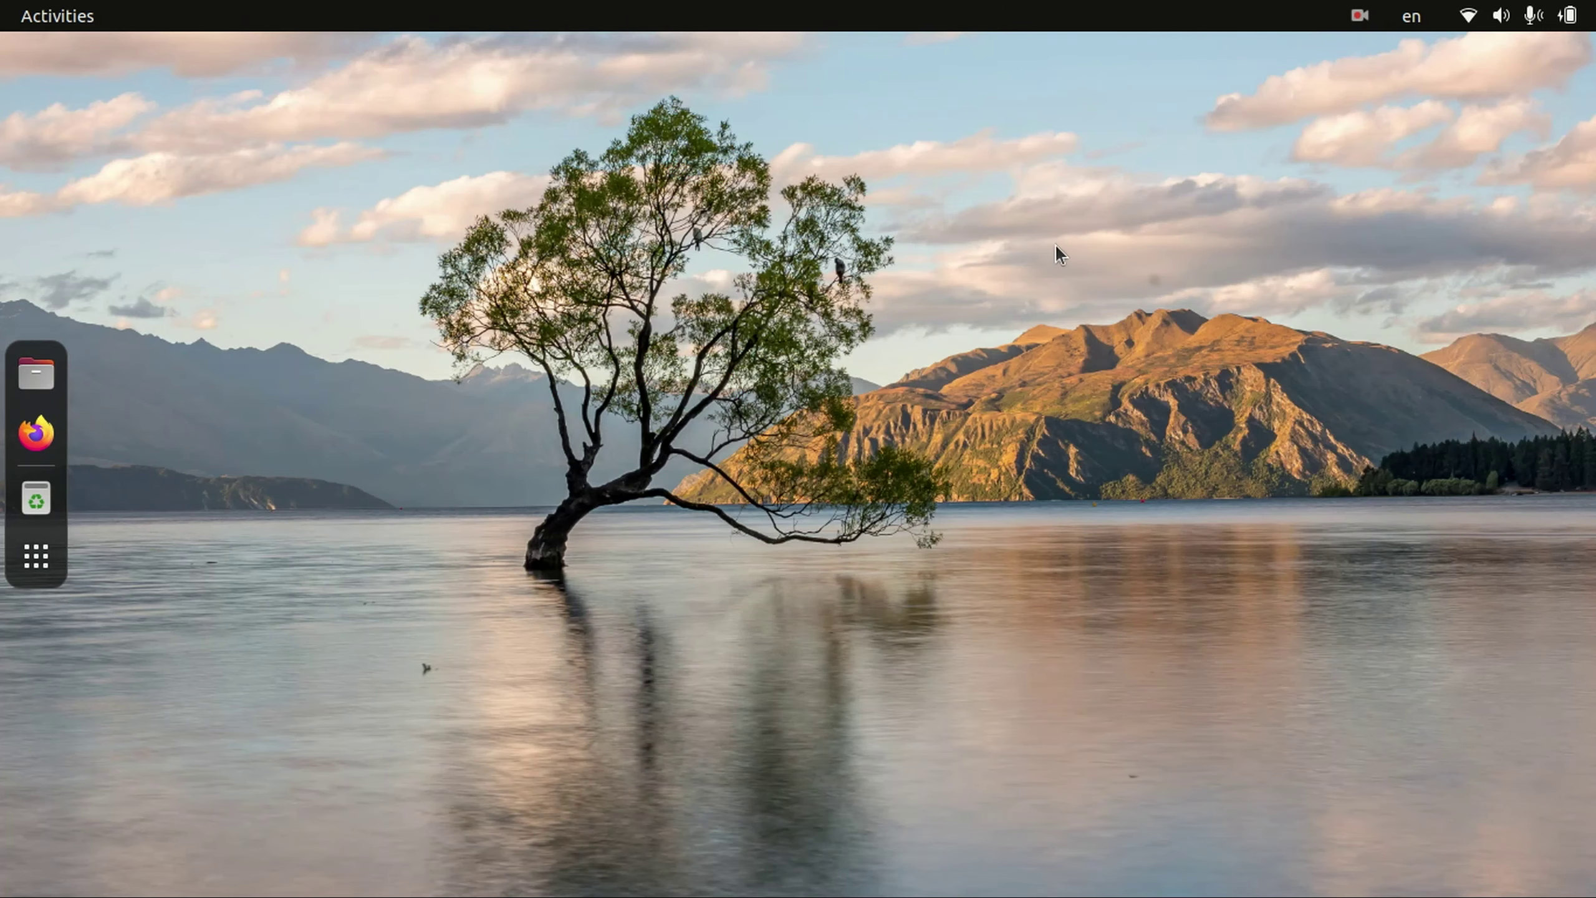
pyautogui.press('super')
pyautogui.write('ksh')
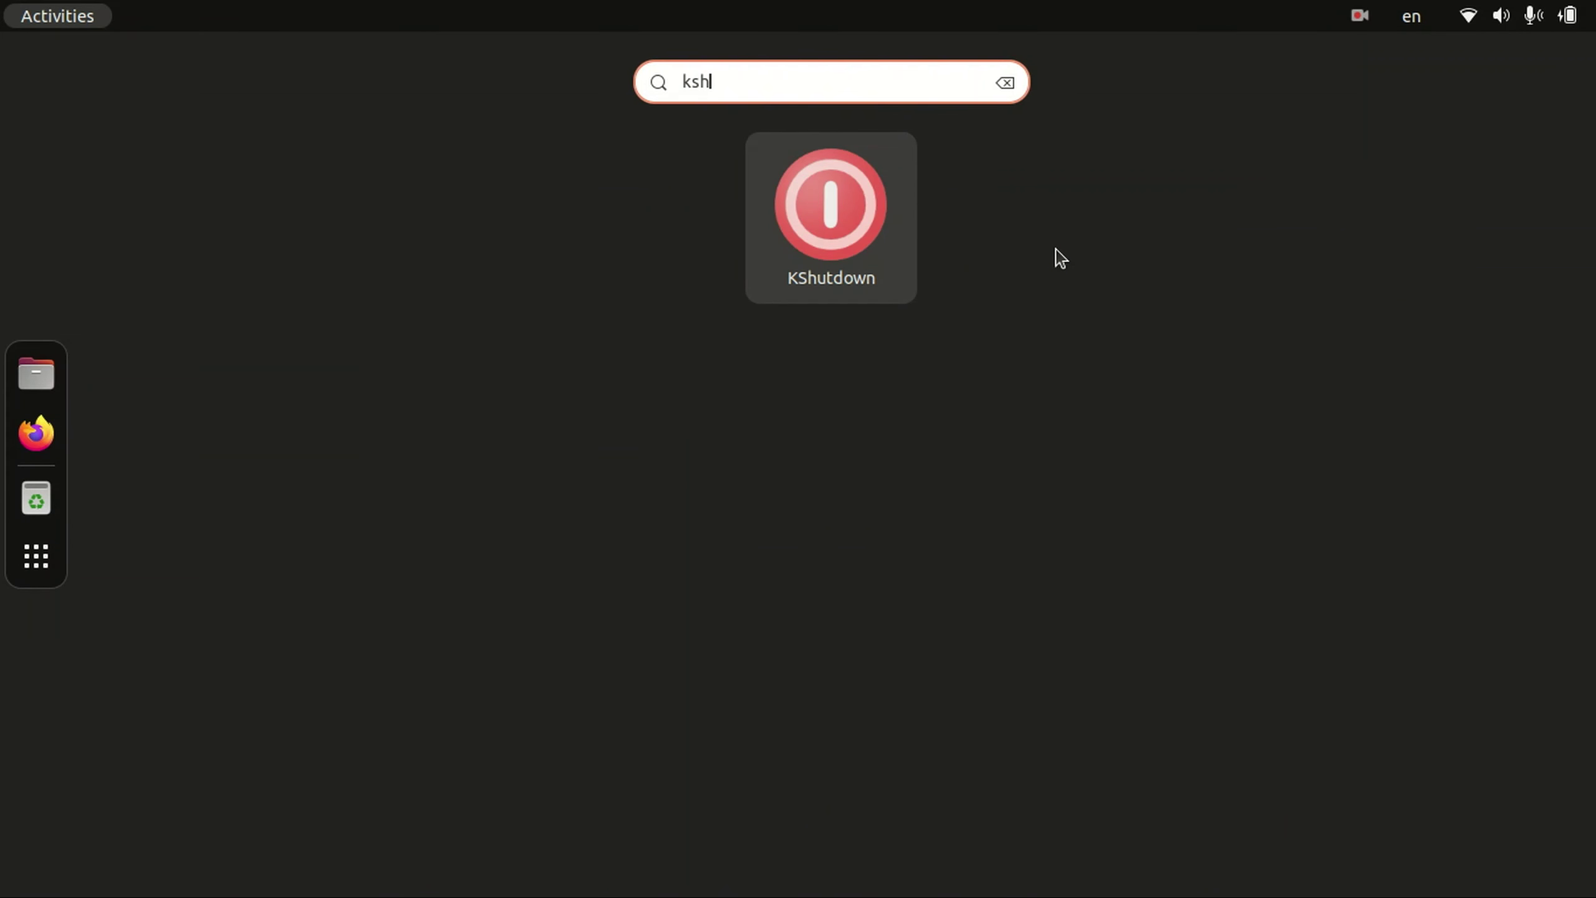
pyautogui.press('Return')
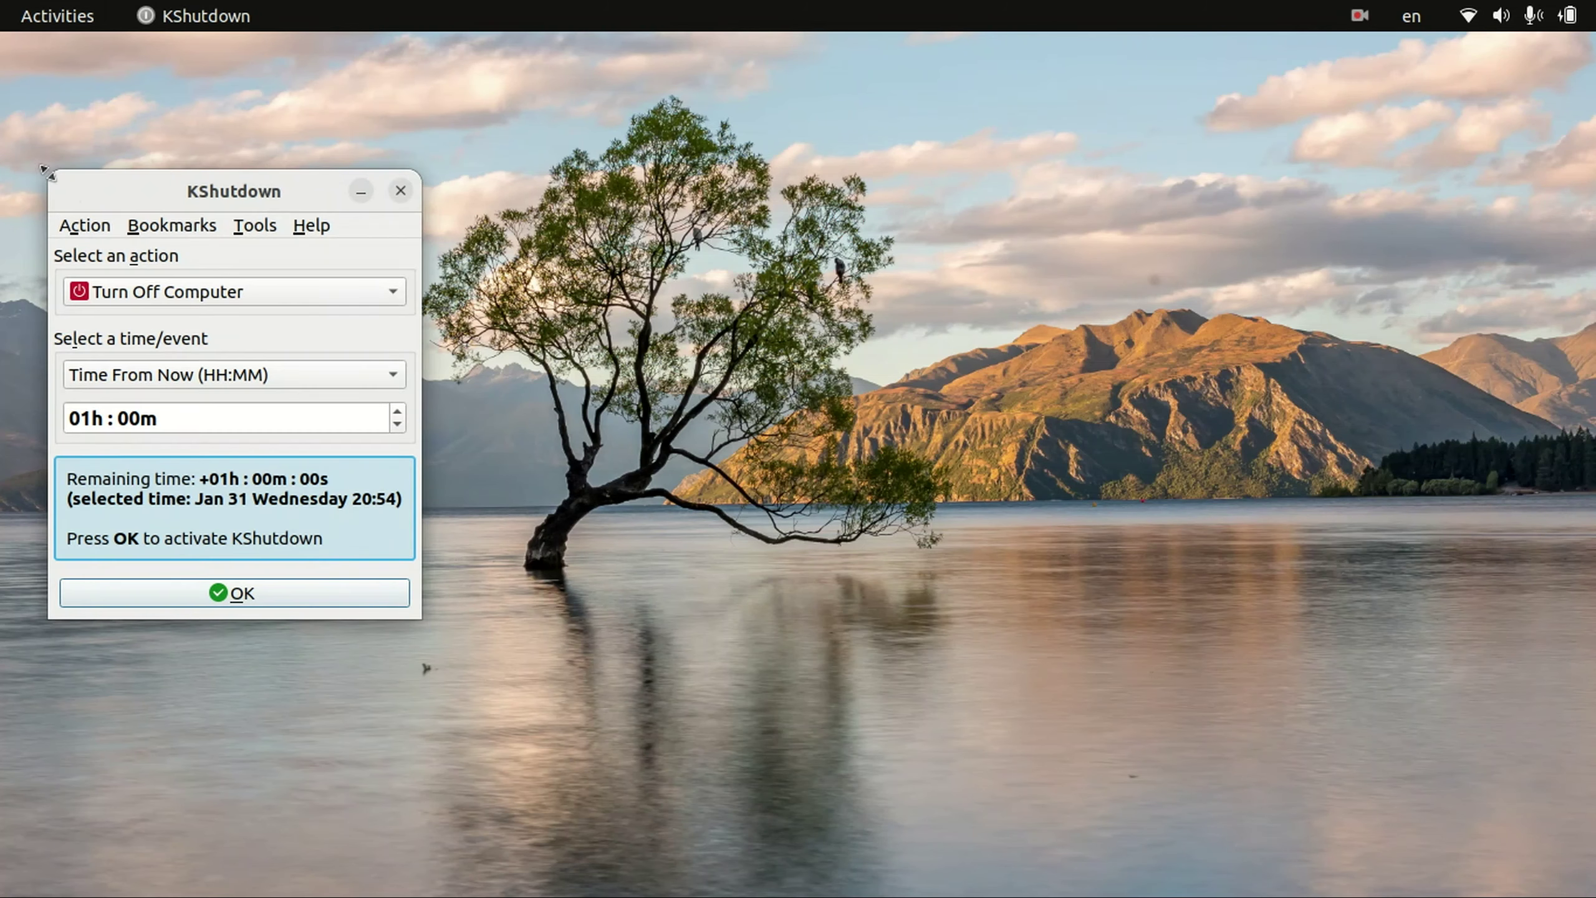
pyautogui.moveTo(115, 202); pyautogui.dragTo(740, 184)
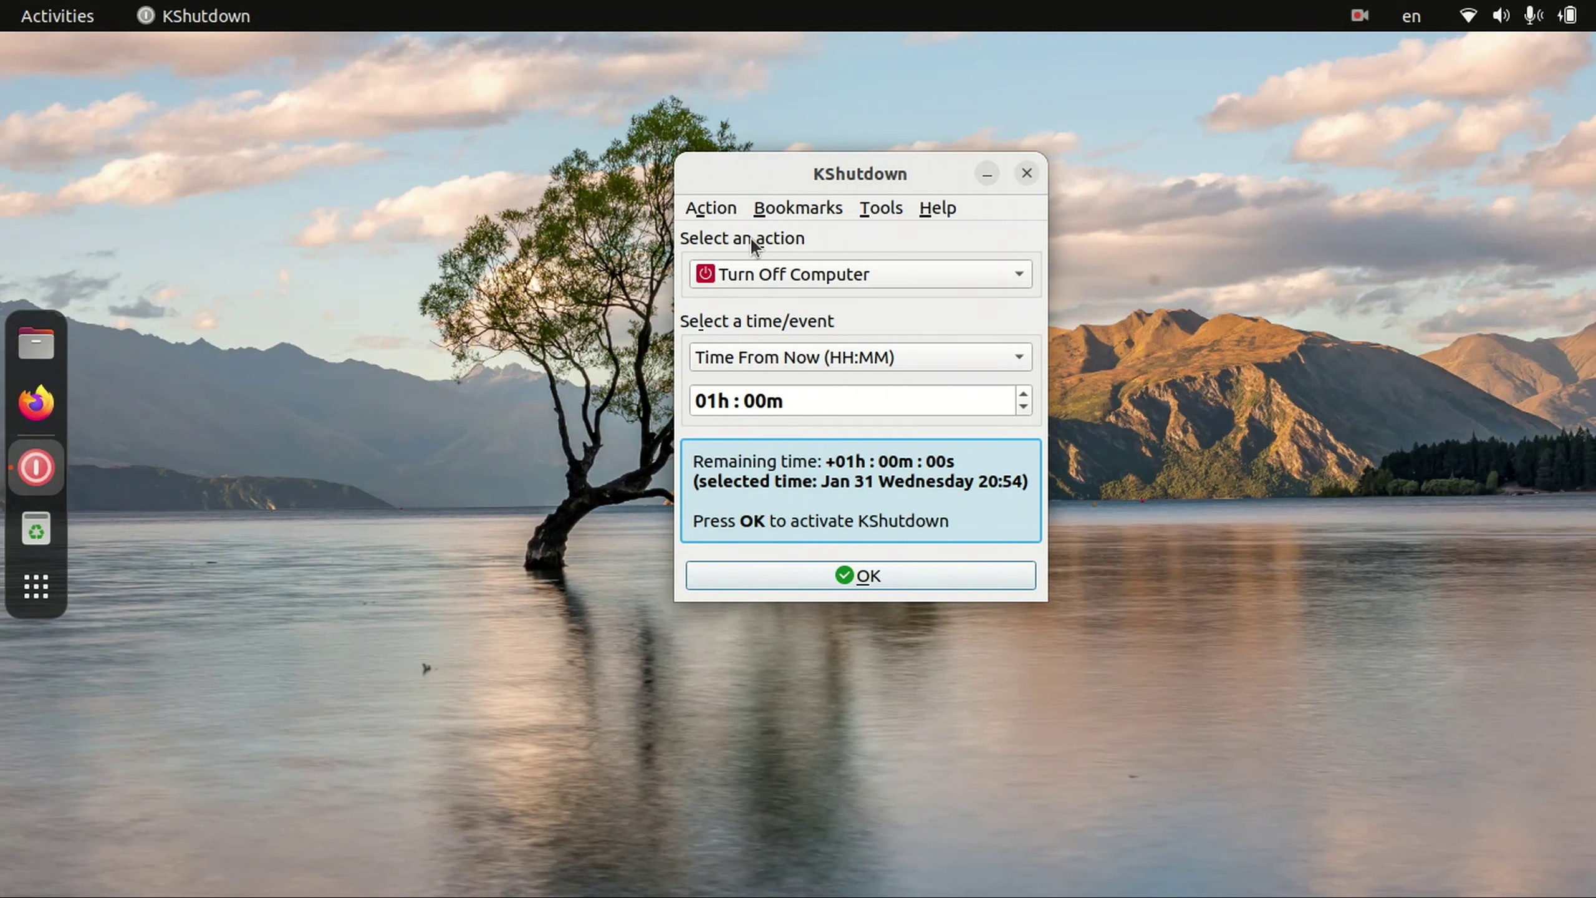
# Step: Review the available power actions and choose Turn Off Computer
pyautogui.click(802, 279)
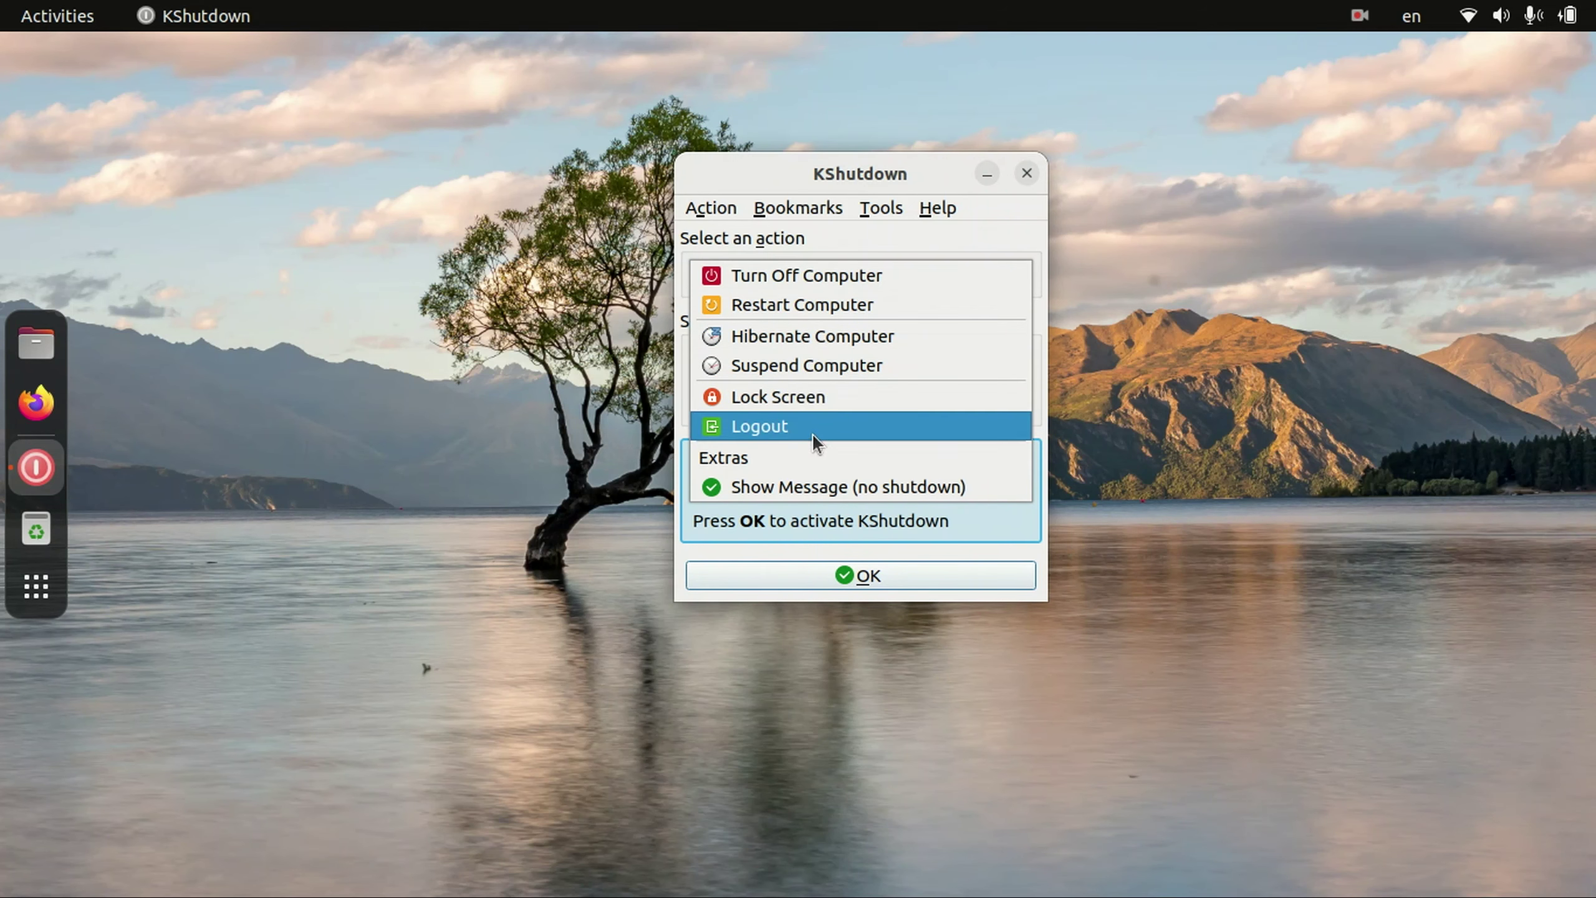
pyautogui.click(792, 177)
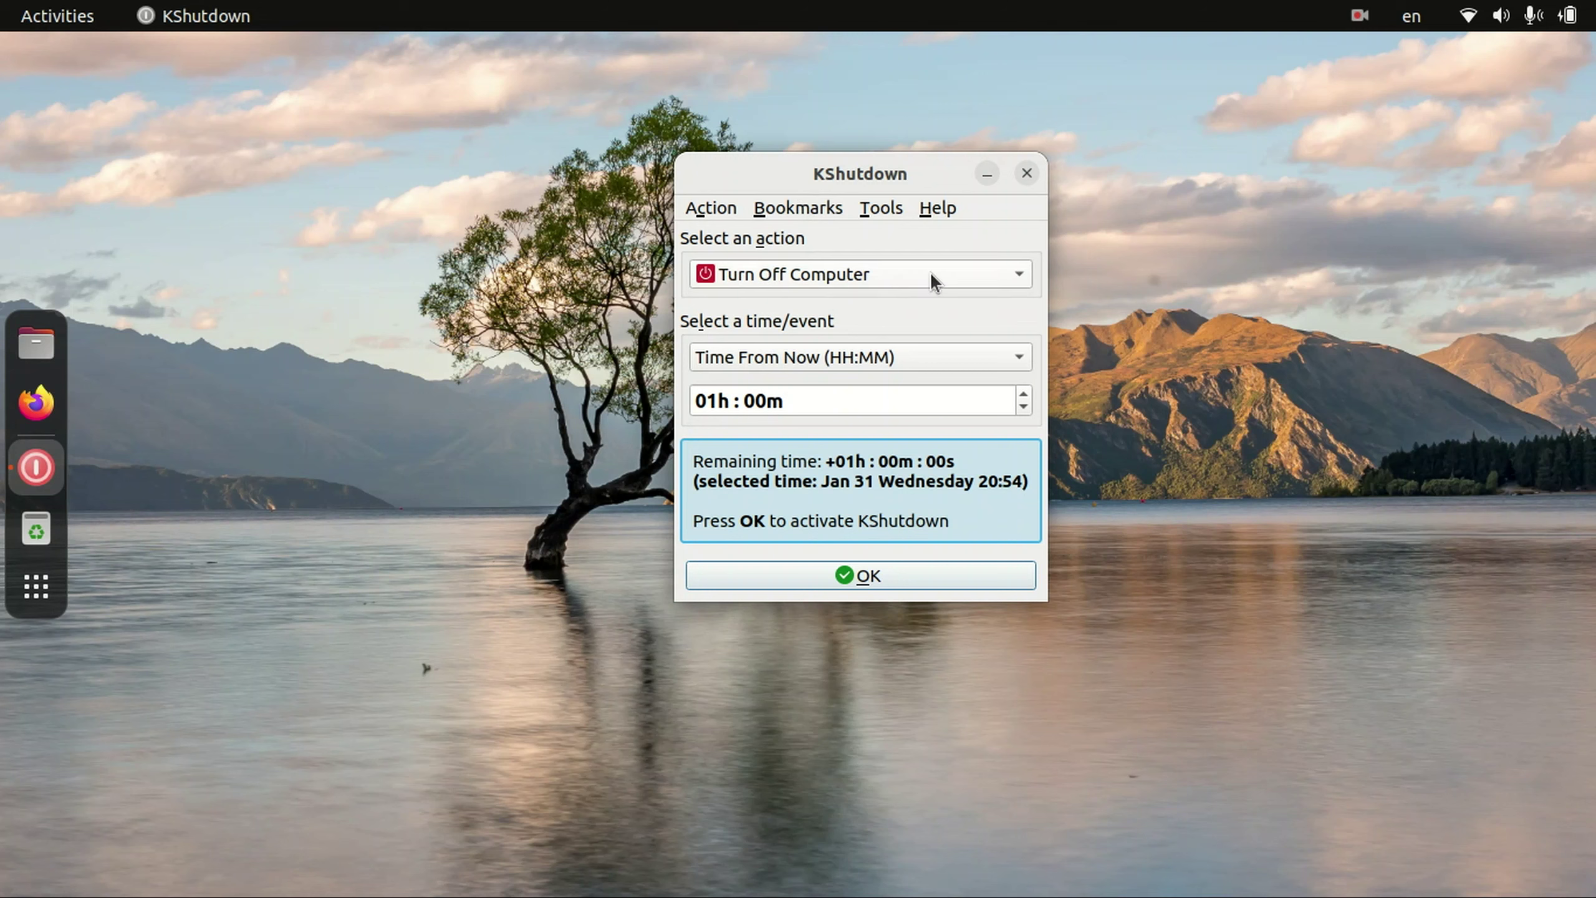
pyautogui.click(868, 274)
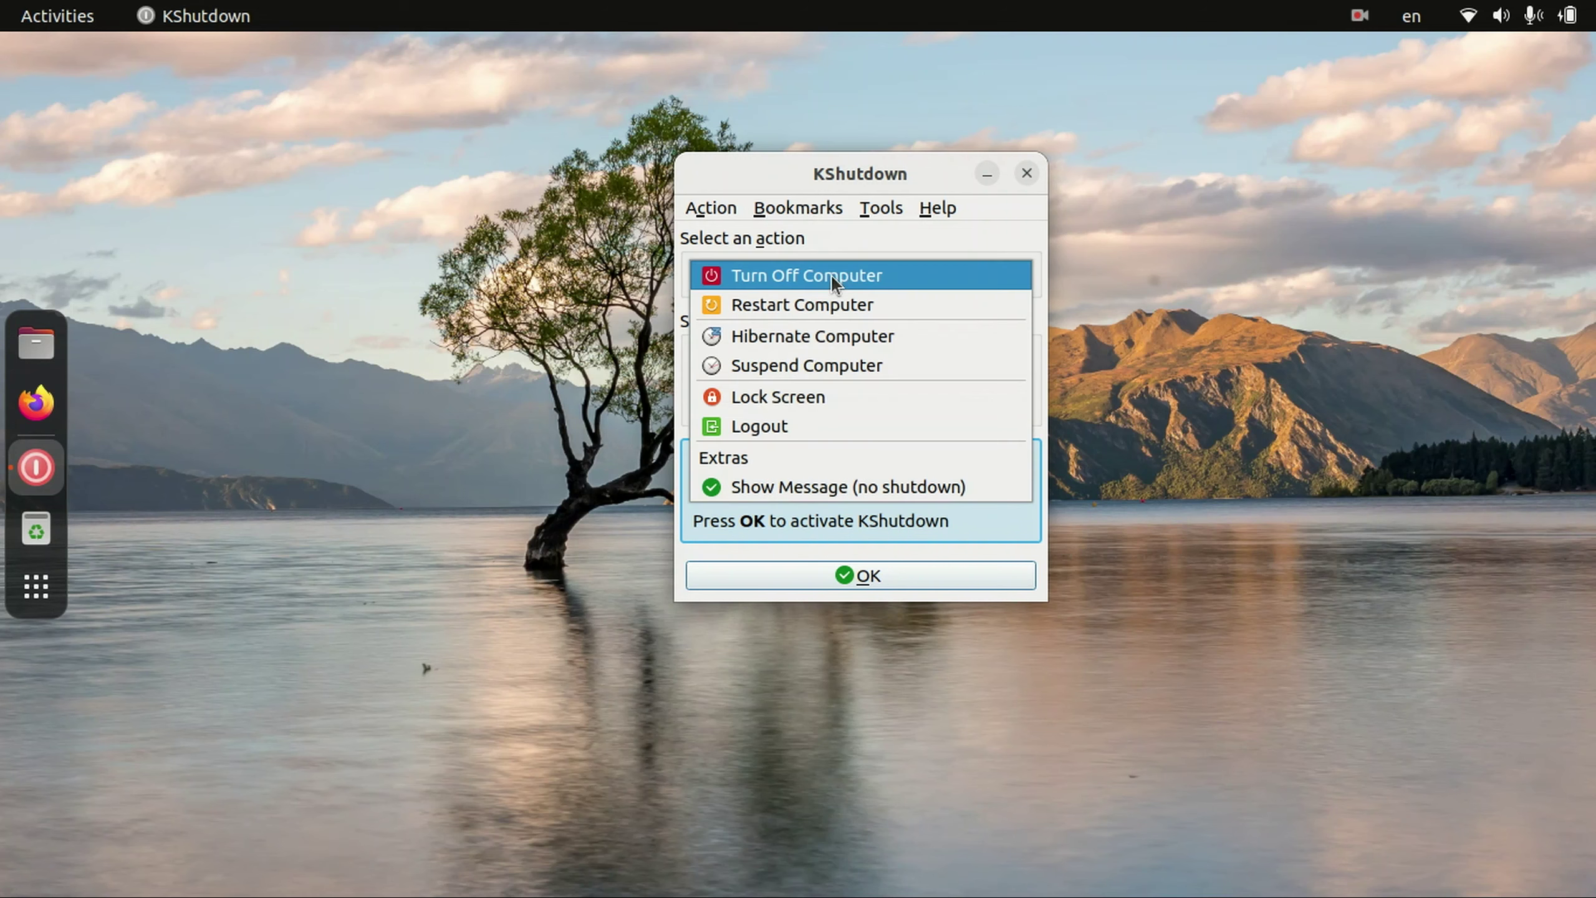
pyautogui.click(799, 277)
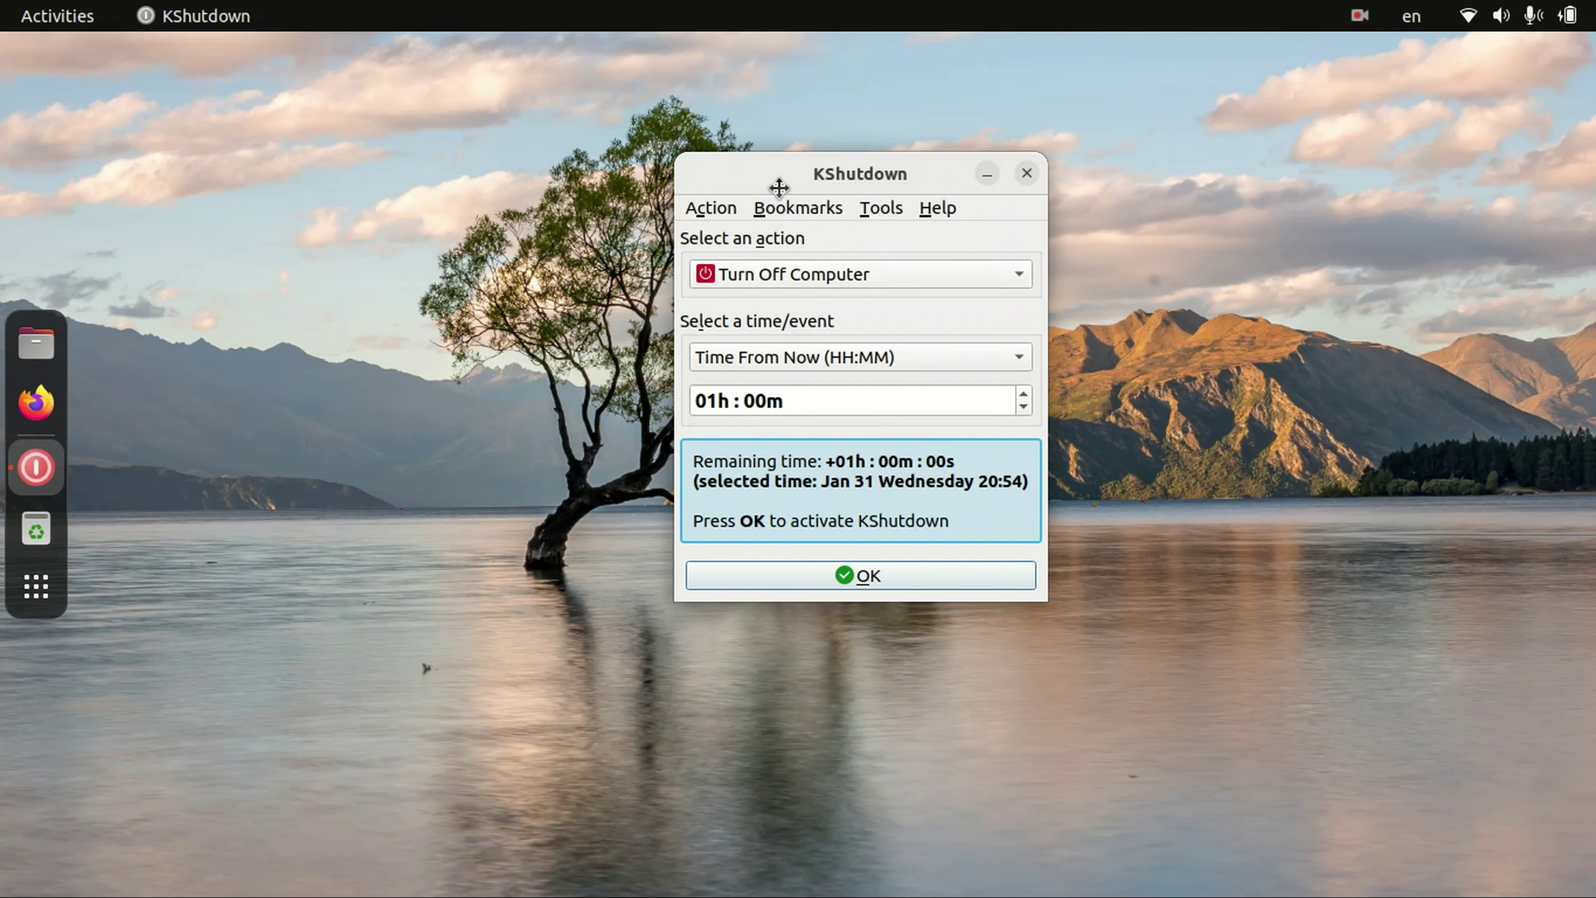
pyautogui.moveTo(777, 185); pyautogui.dragTo(799, 153)
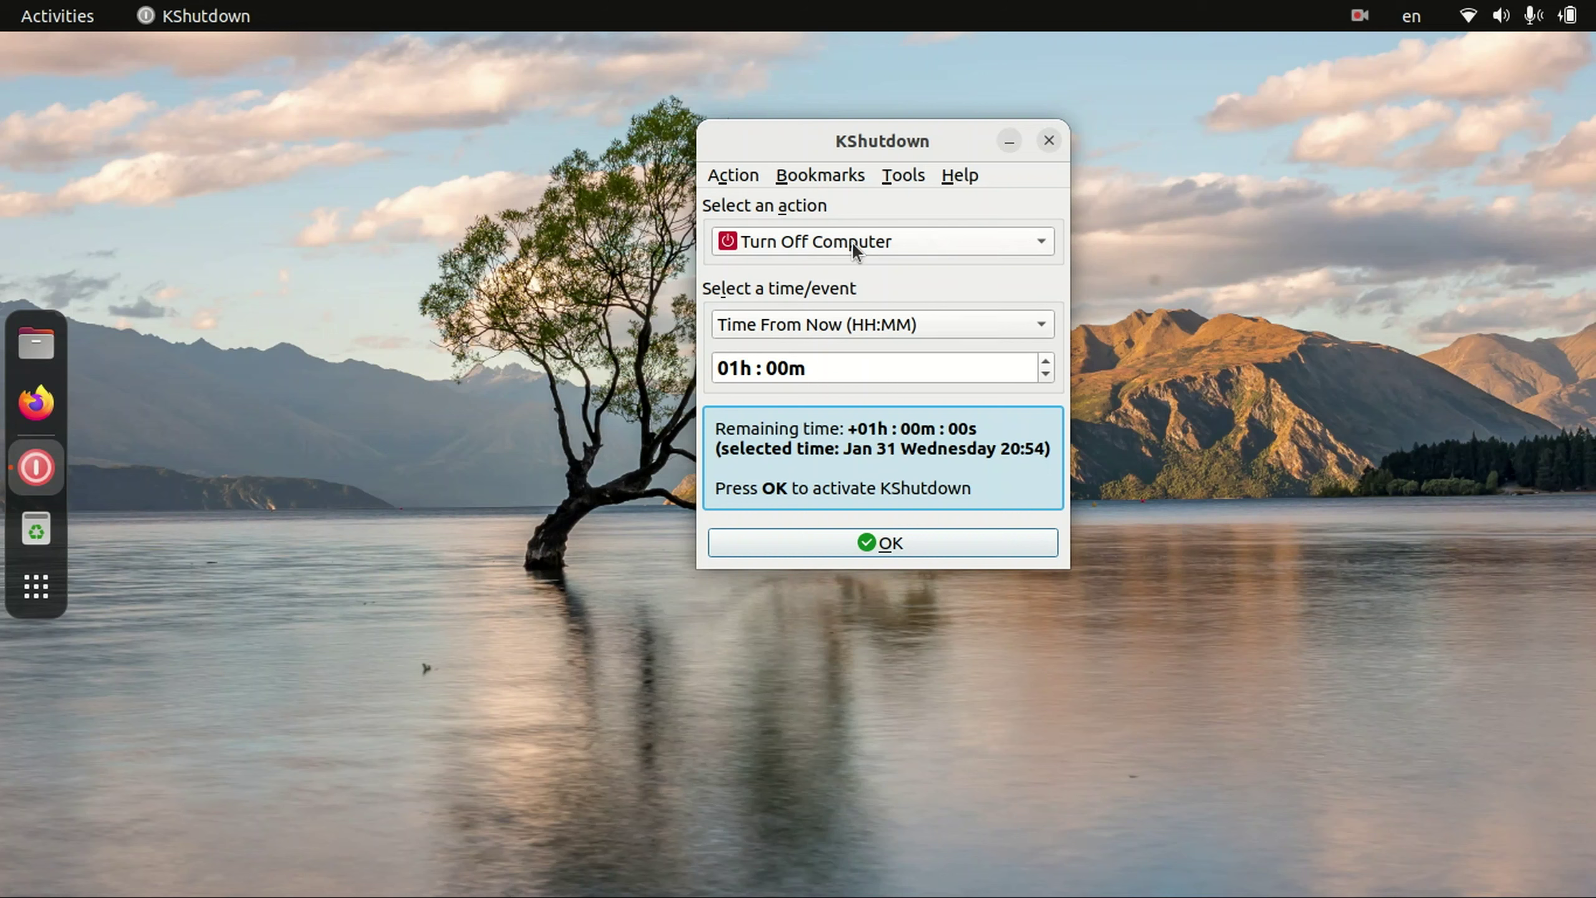
# Step: Keep Time From Now (HH:MM) as the trigger and set the delay to 00h : 10m
pyautogui.click(785, 324)
pyautogui.click(798, 325)
pyautogui.click(777, 338)
pyautogui.click(811, 327)
pyautogui.click(823, 368)
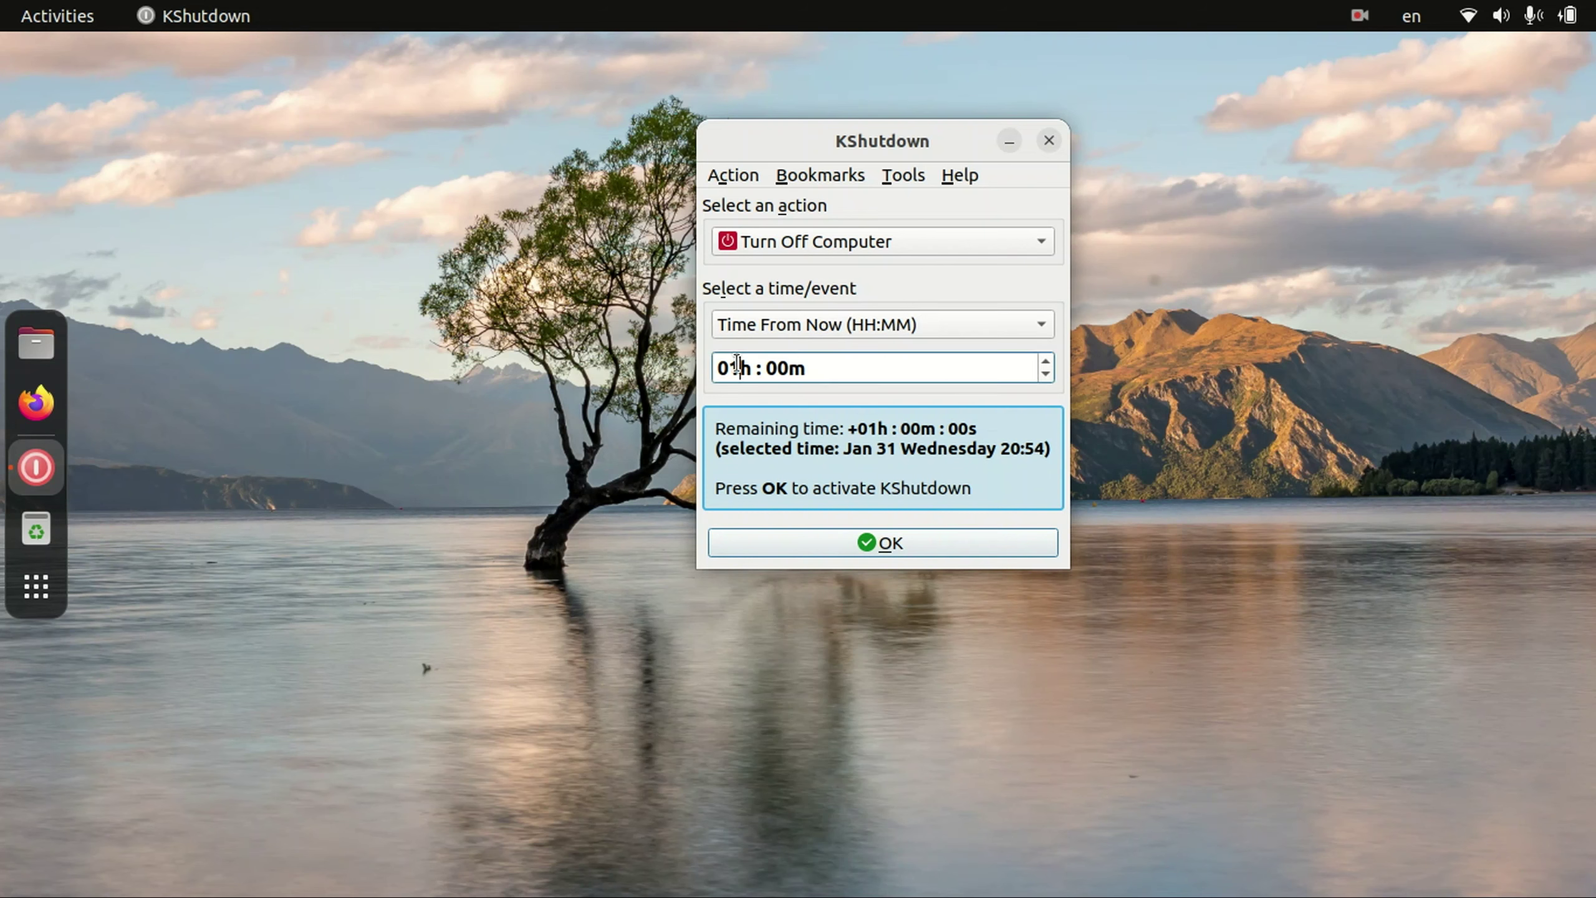
pyautogui.click(772, 369)
pyautogui.write('1')
pyautogui.doubleClick(737, 369)
pyautogui.write('00')
pyautogui.click(848, 361)
# Step: Activate the 10-minute turn-off countdown and cancel it again
pyautogui.moveTo(827, 144); pyautogui.dragTo(834, 145)
pyautogui.click(917, 542)
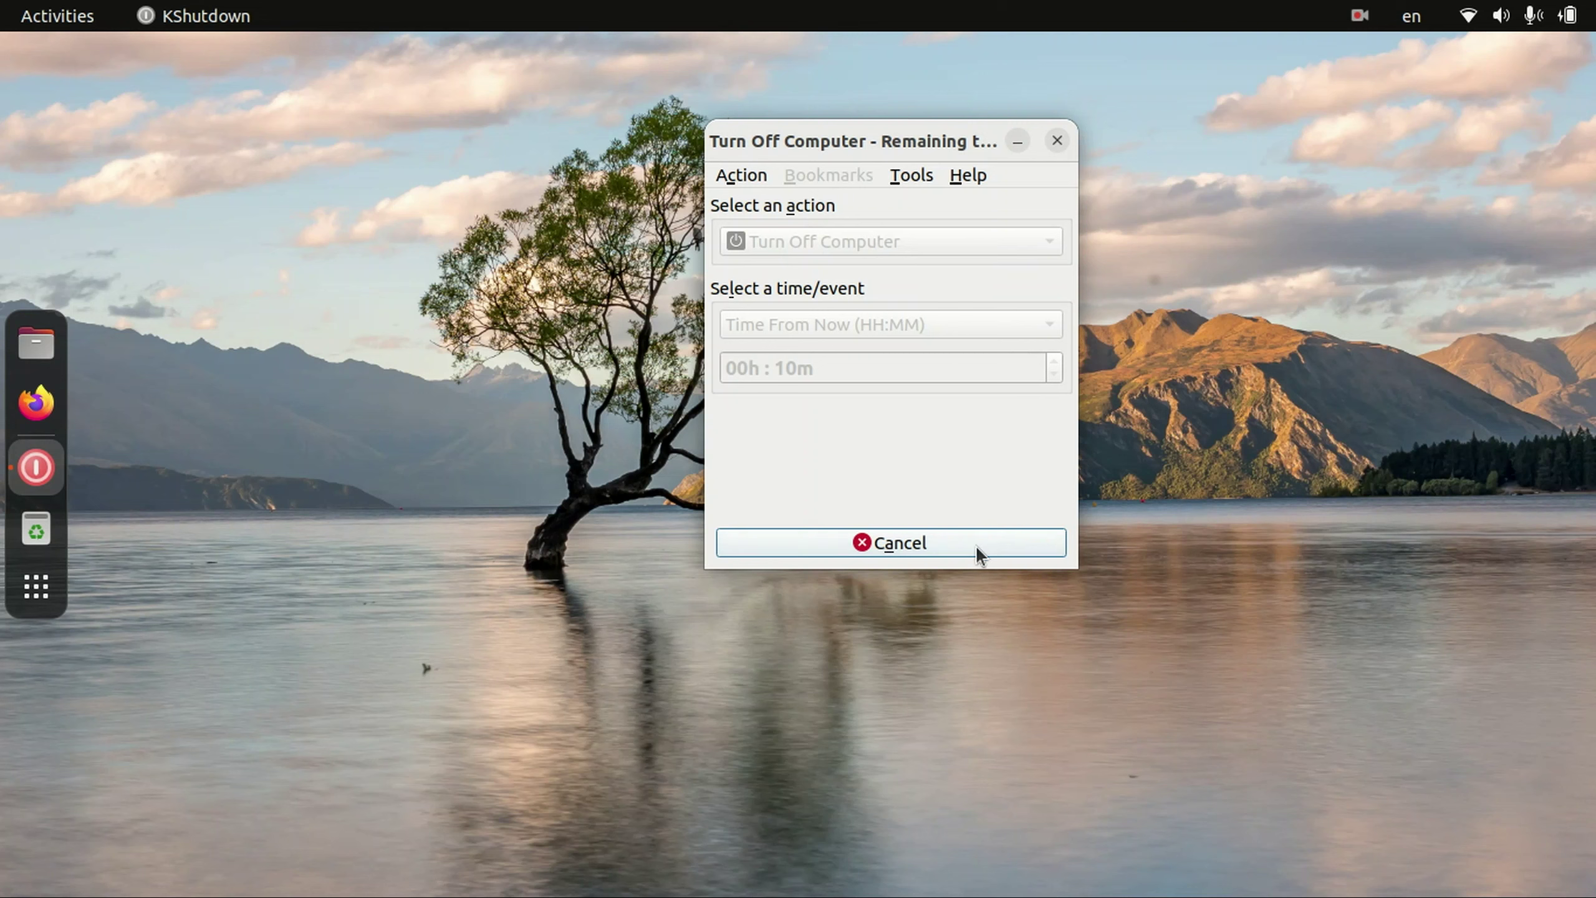
pyautogui.click(881, 545)
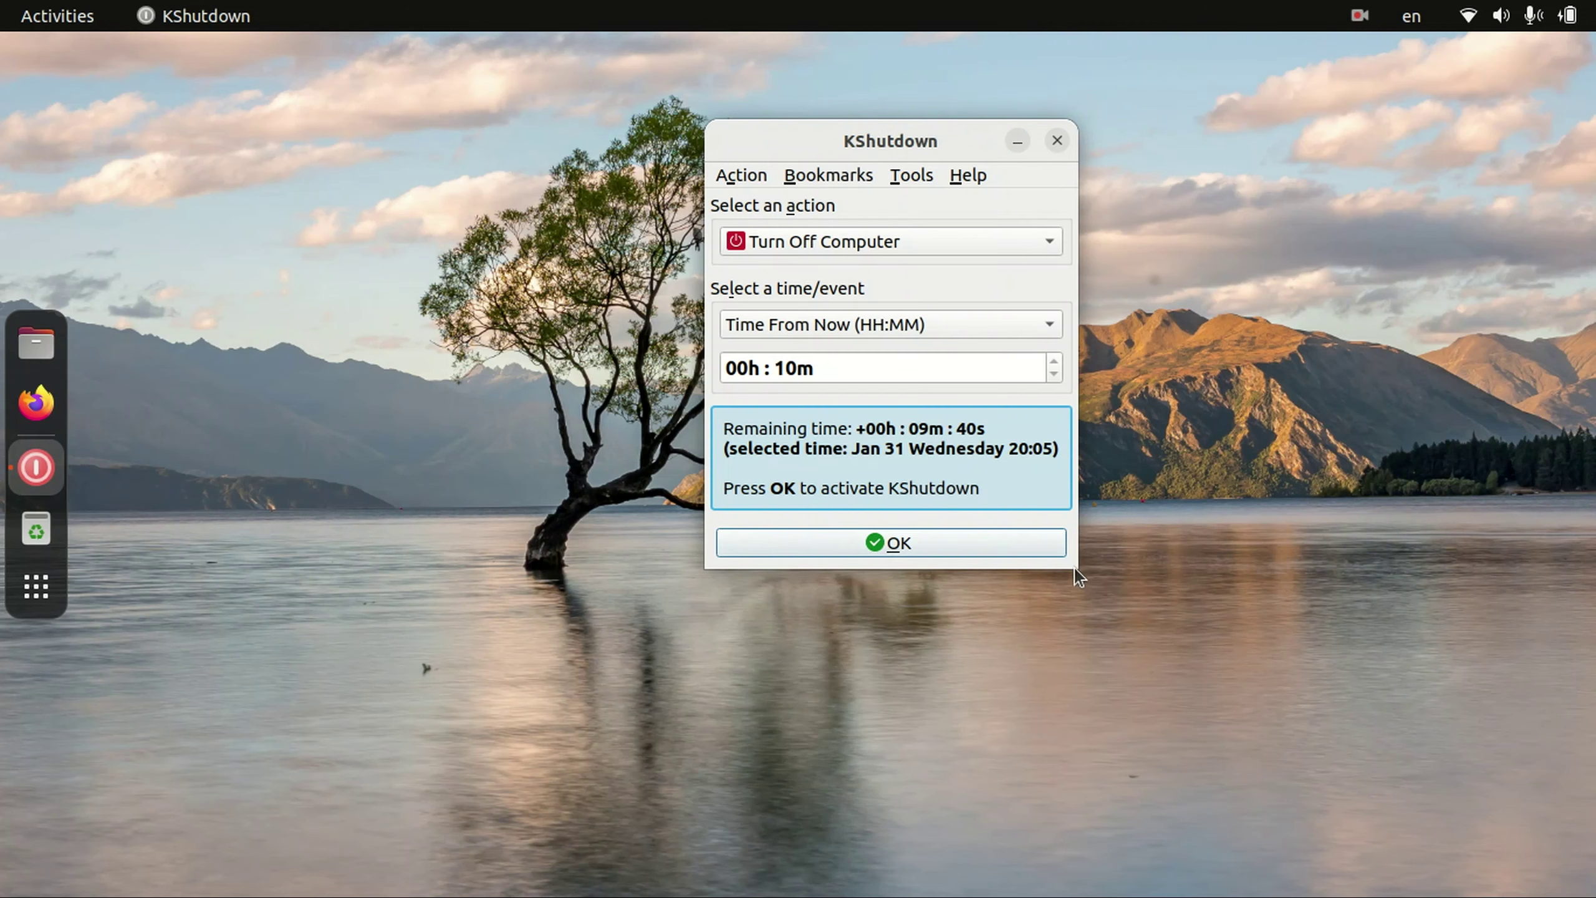
# Step: Enlarge the KShutdown window and switch the trigger to At Date/Time
pyautogui.moveTo(1075, 562); pyautogui.dragTo(1180, 649)
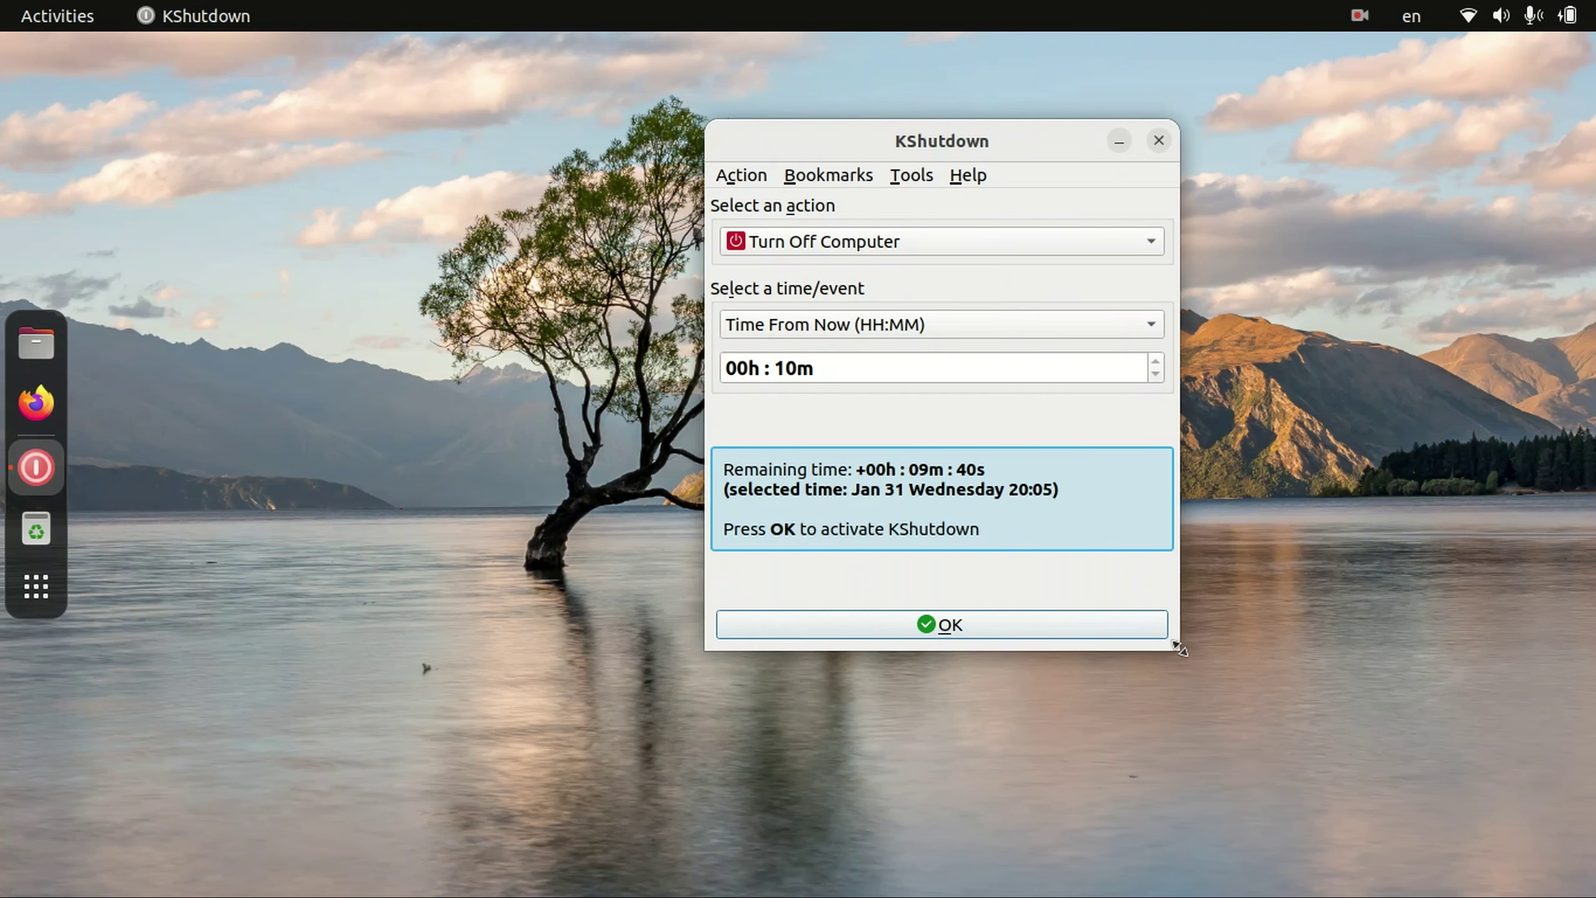
pyautogui.click(833, 323)
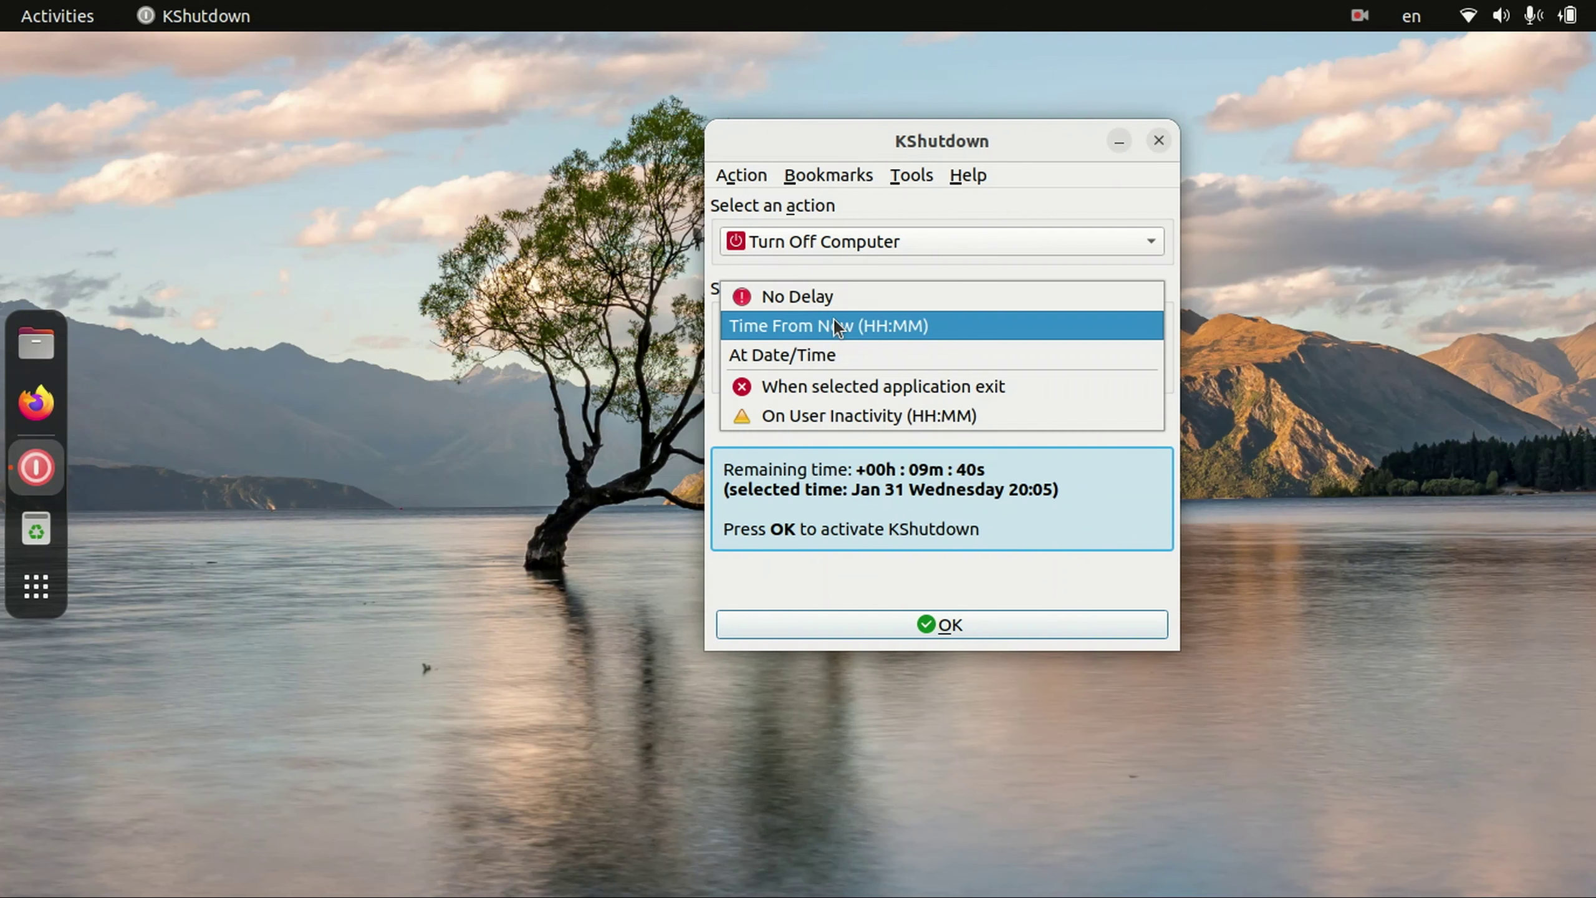
pyautogui.click(840, 361)
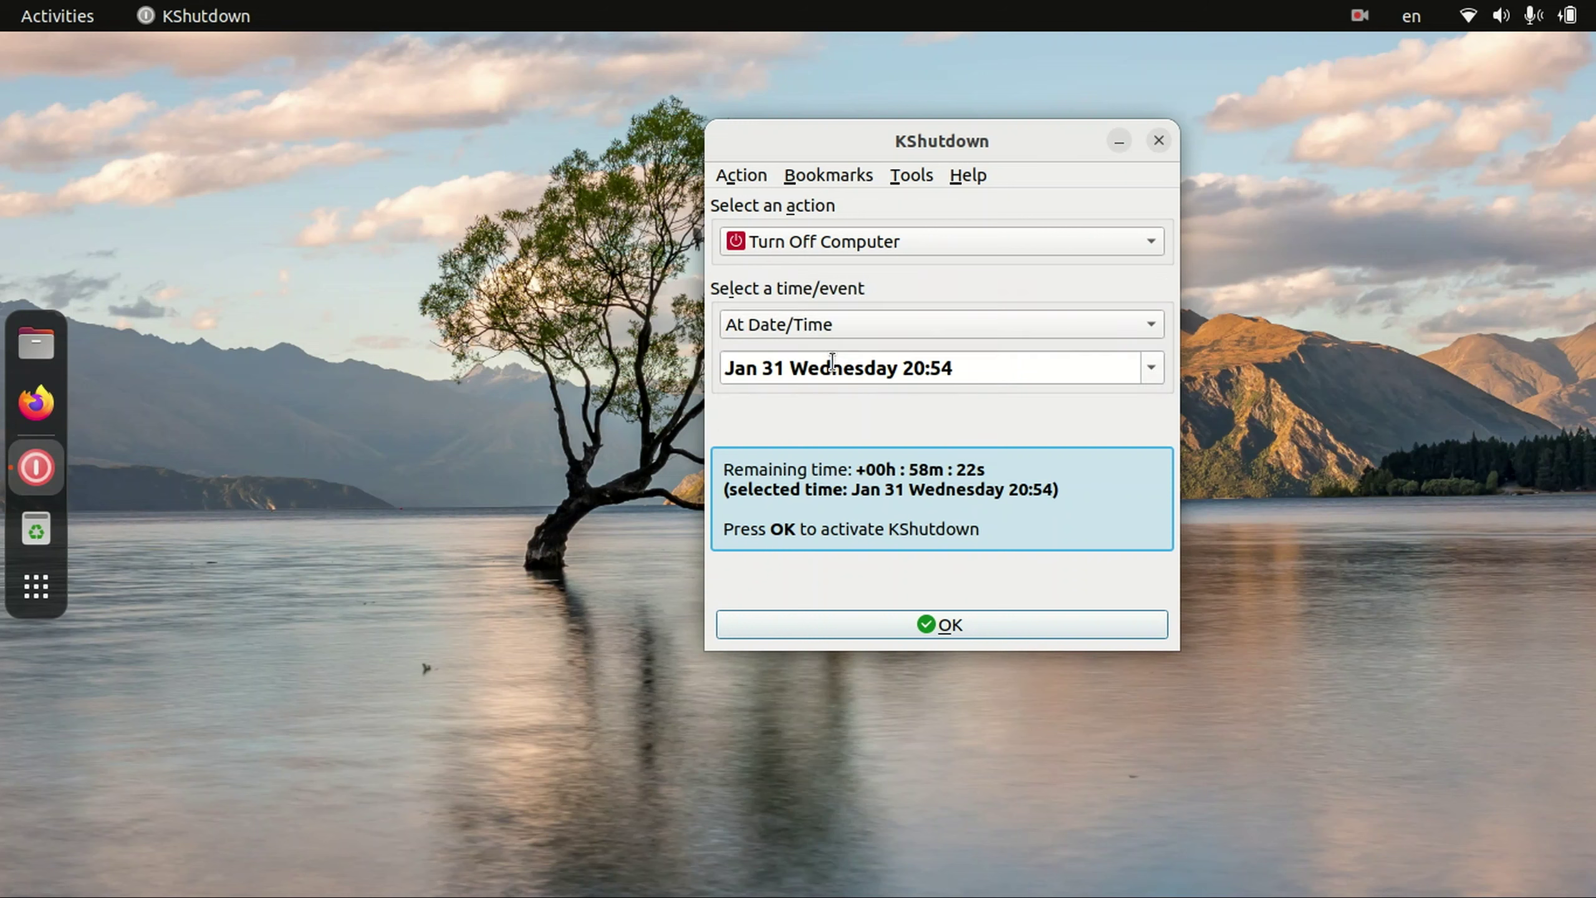
# Step: Examine how the day, calendar, hour and minutes can be picked in the scheduled date and time
pyautogui.click(784, 363)
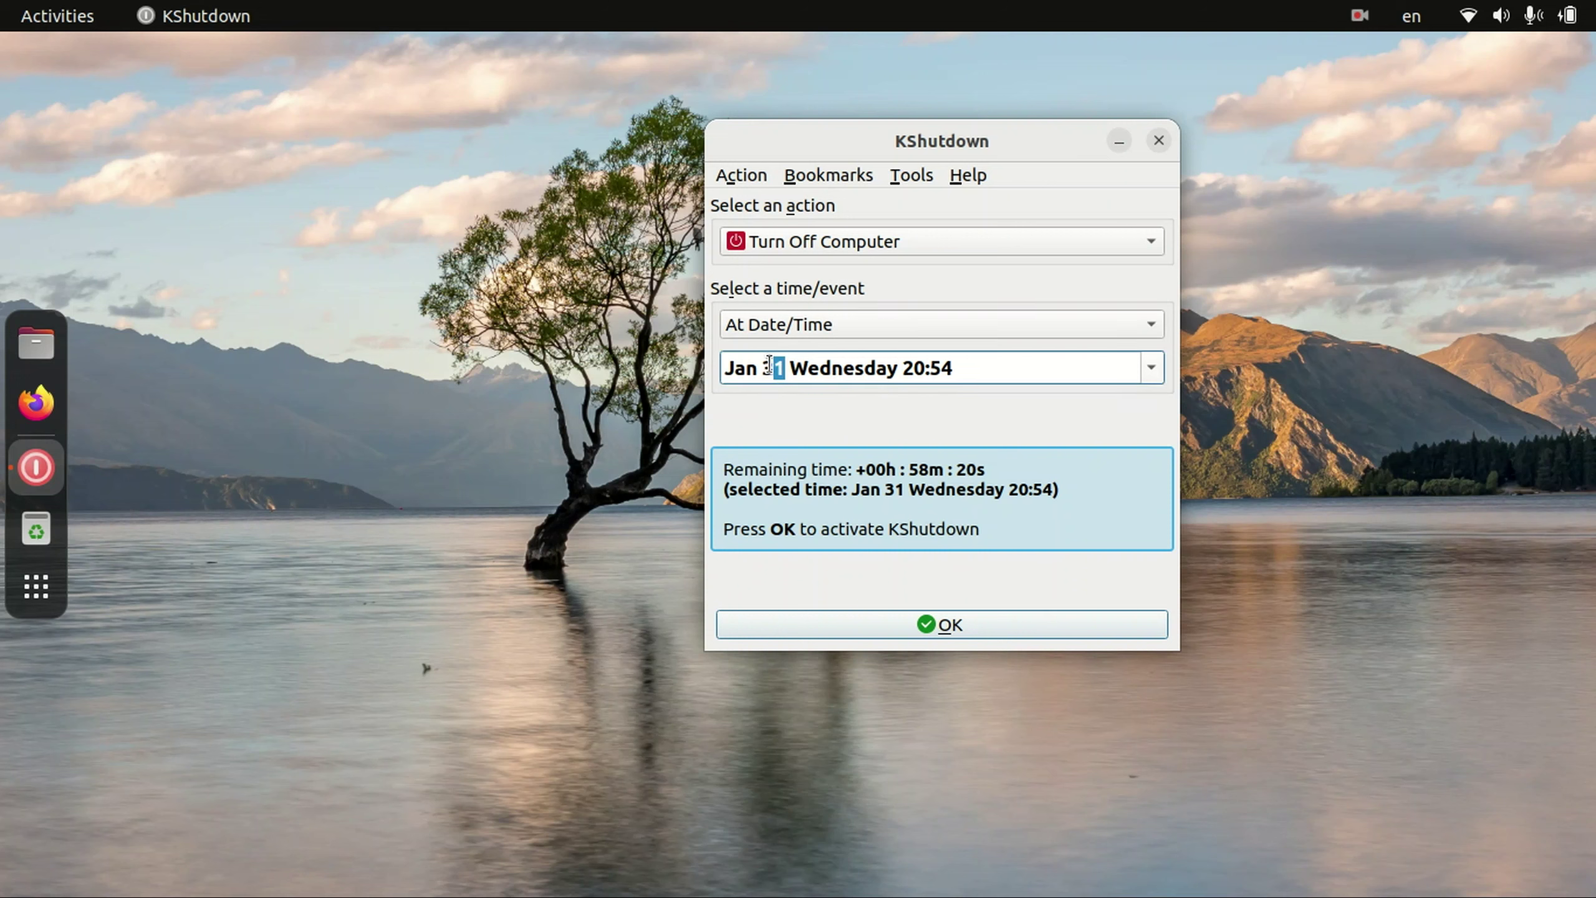
pyautogui.doubleClick(768, 365)
pyautogui.click(1151, 368)
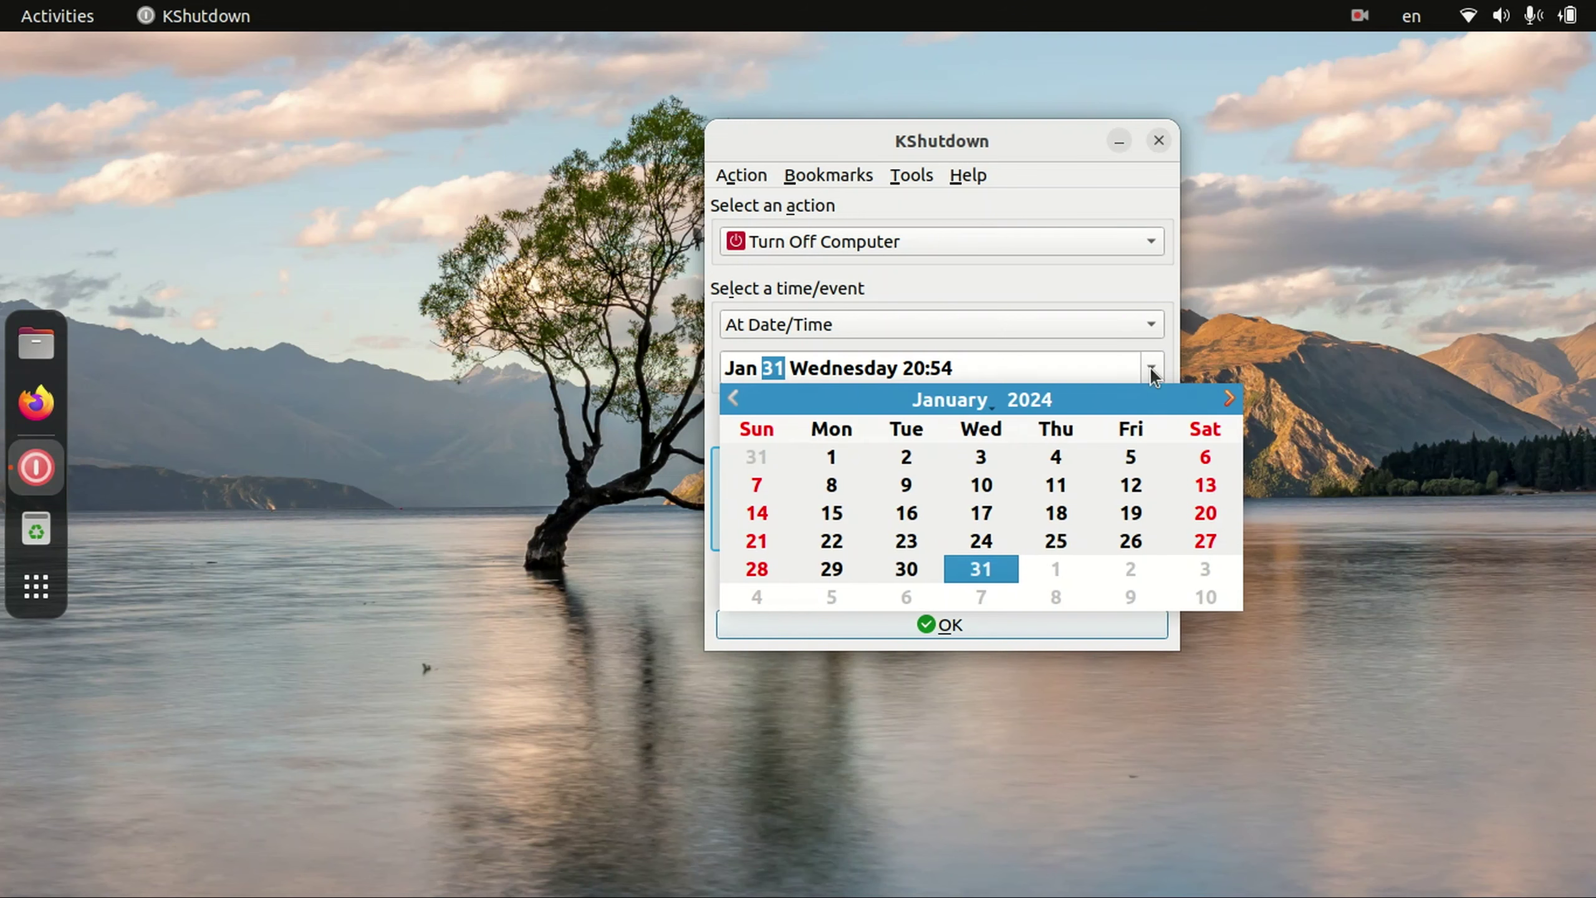
pyautogui.click(1151, 368)
pyautogui.click(1151, 367)
pyautogui.click(1033, 374)
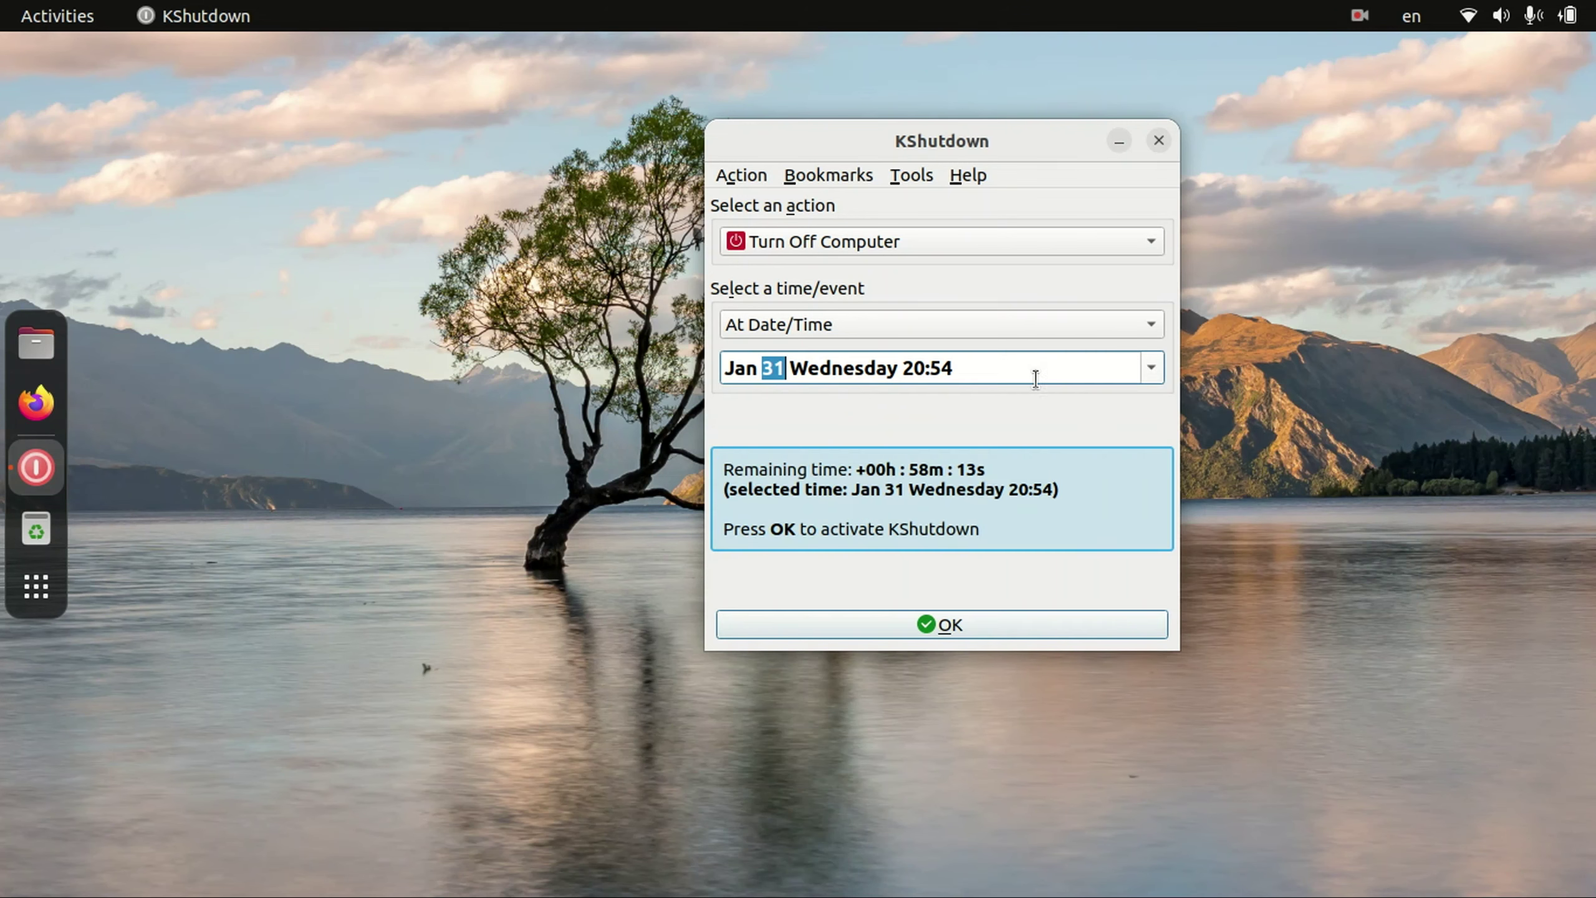
pyautogui.doubleClick(936, 367)
pyautogui.moveTo(935, 365); pyautogui.dragTo(900, 367)
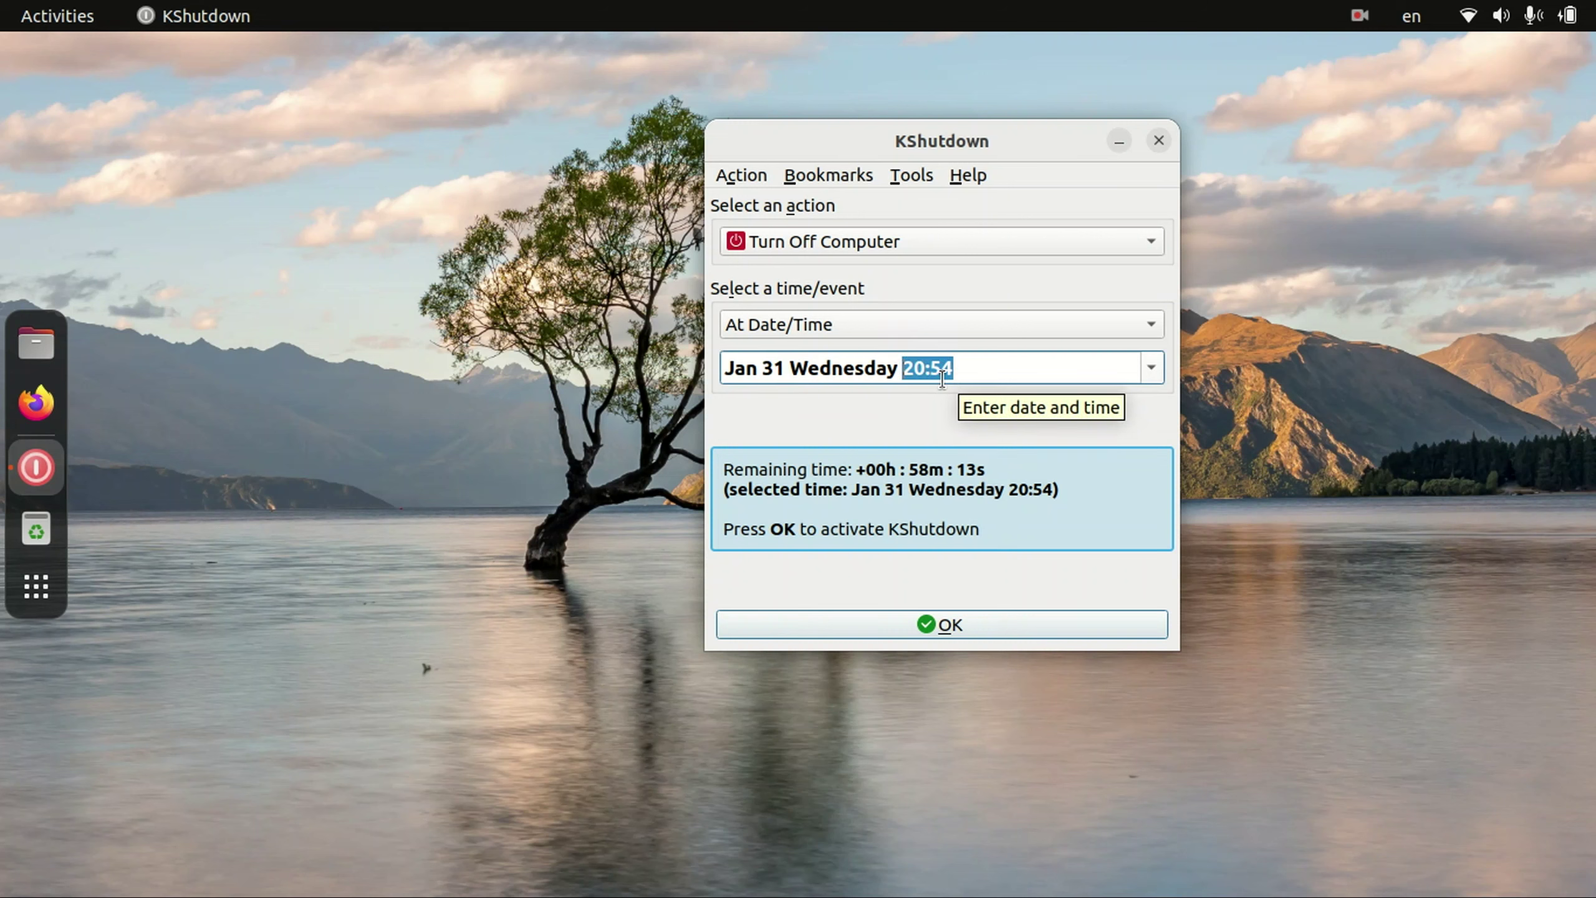
pyautogui.moveTo(903, 368); pyautogui.dragTo(923, 368)
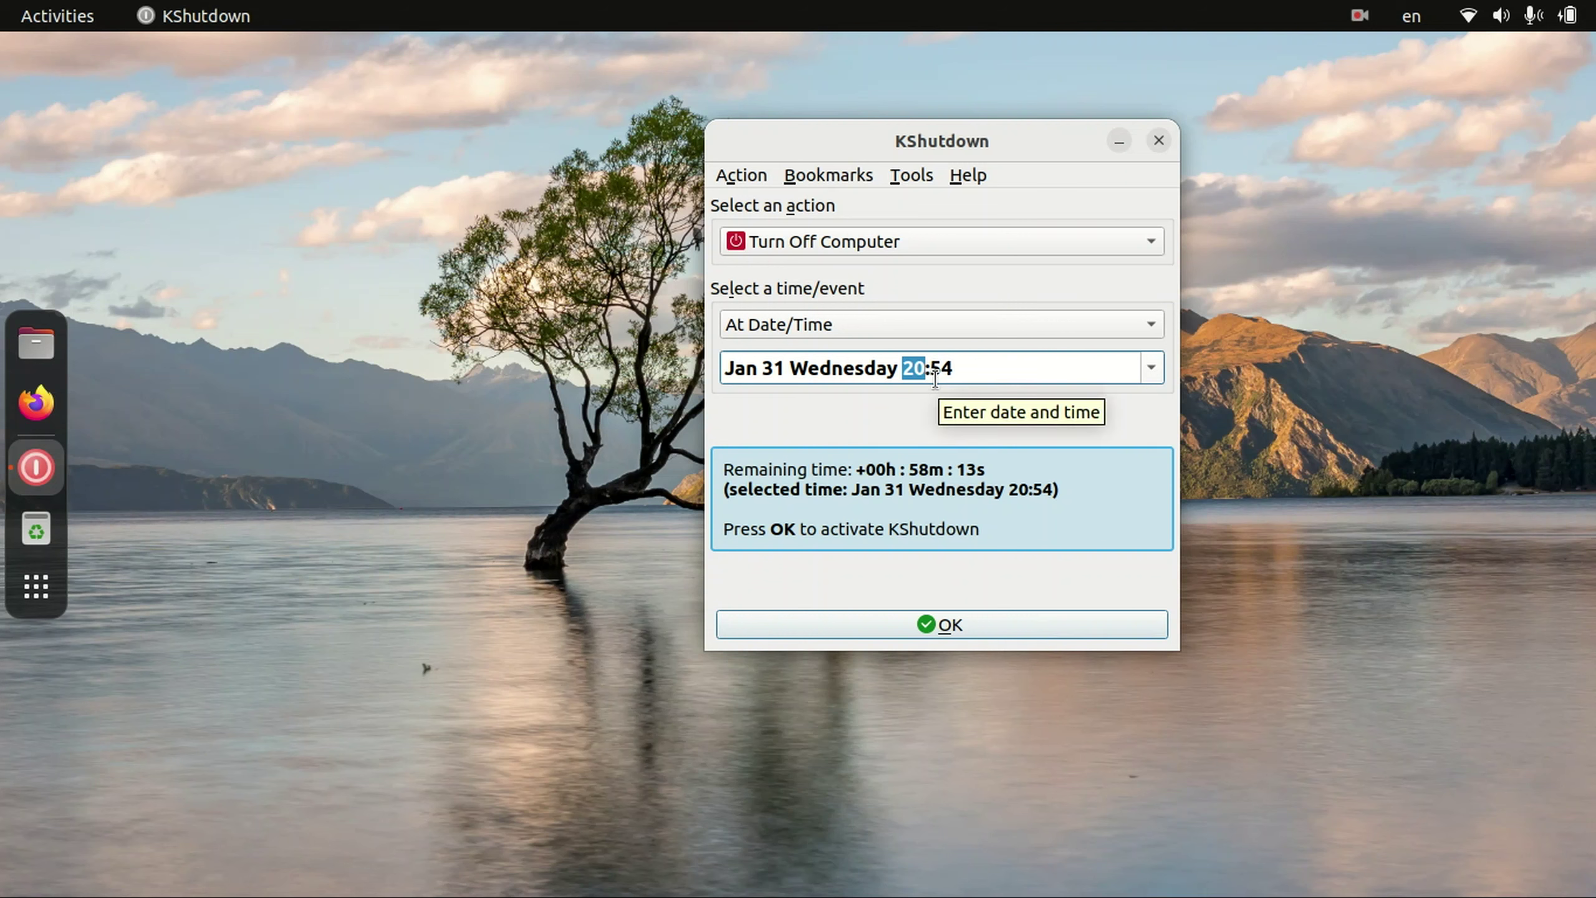
pyautogui.click(936, 370)
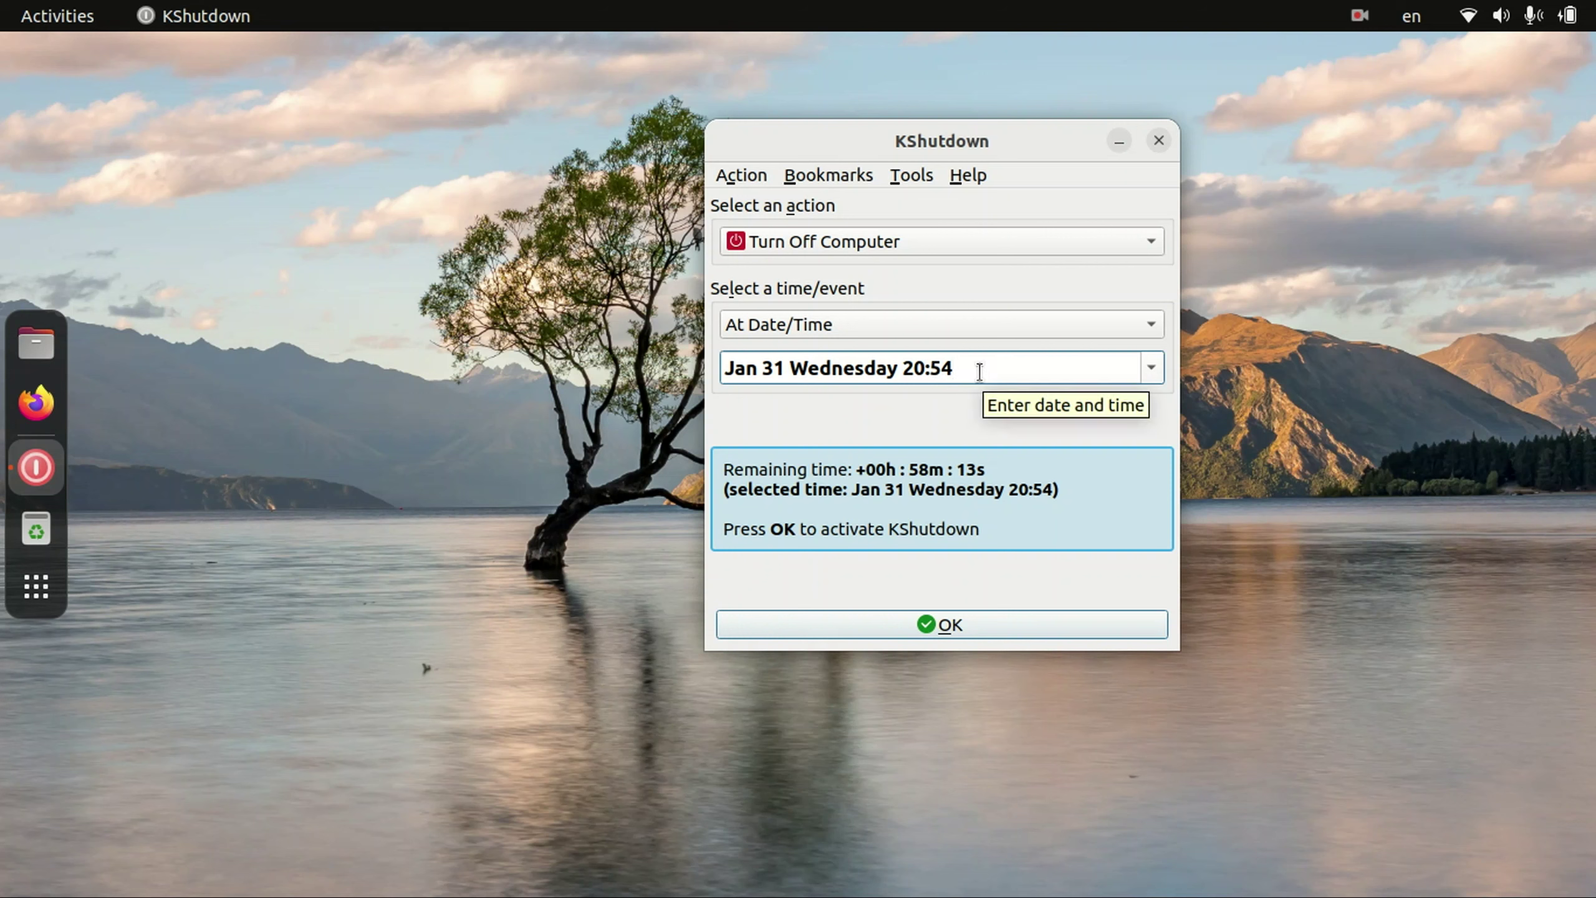
pyautogui.click(1153, 367)
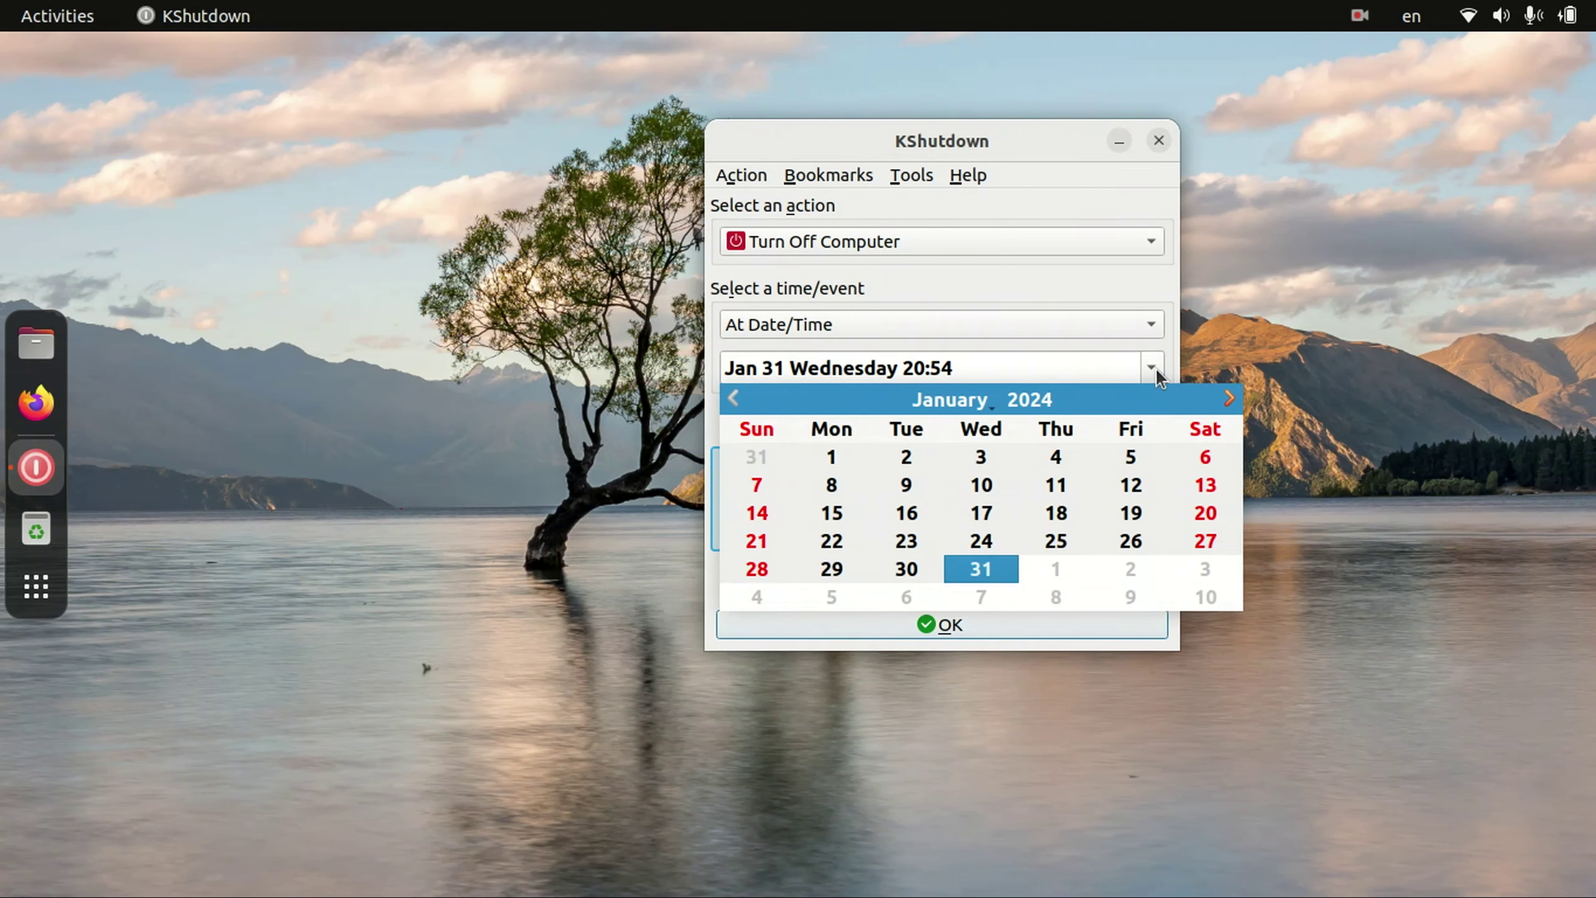
pyautogui.click(1153, 367)
# Step: Switch the trigger to When selected application exit and move the KShutdown window aside
pyautogui.click(1117, 326)
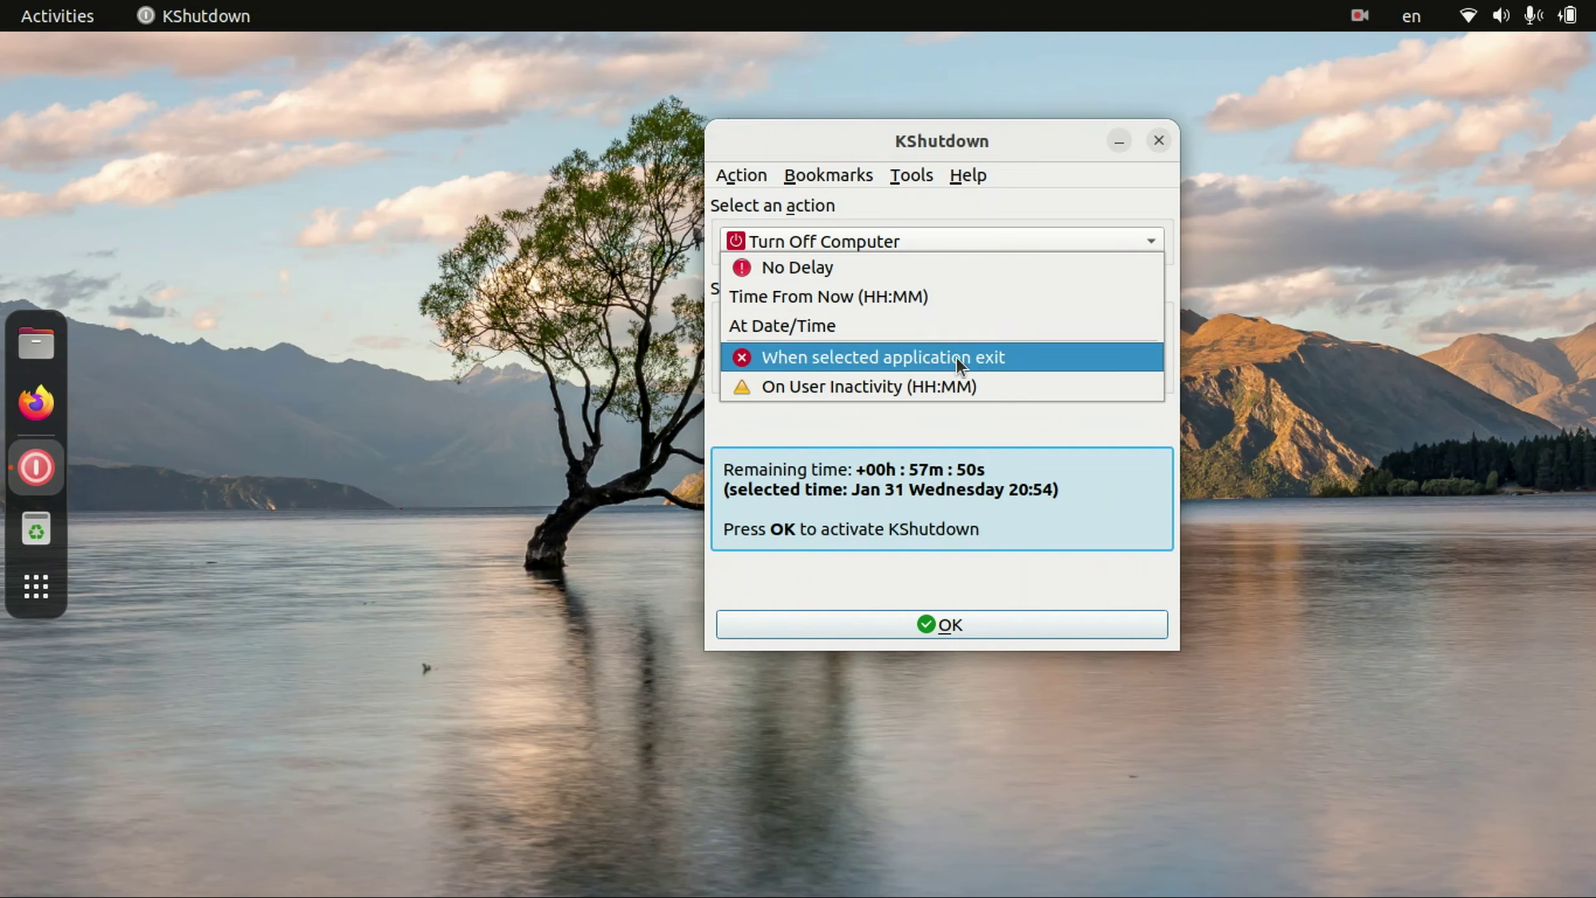
pyautogui.press('Escape')
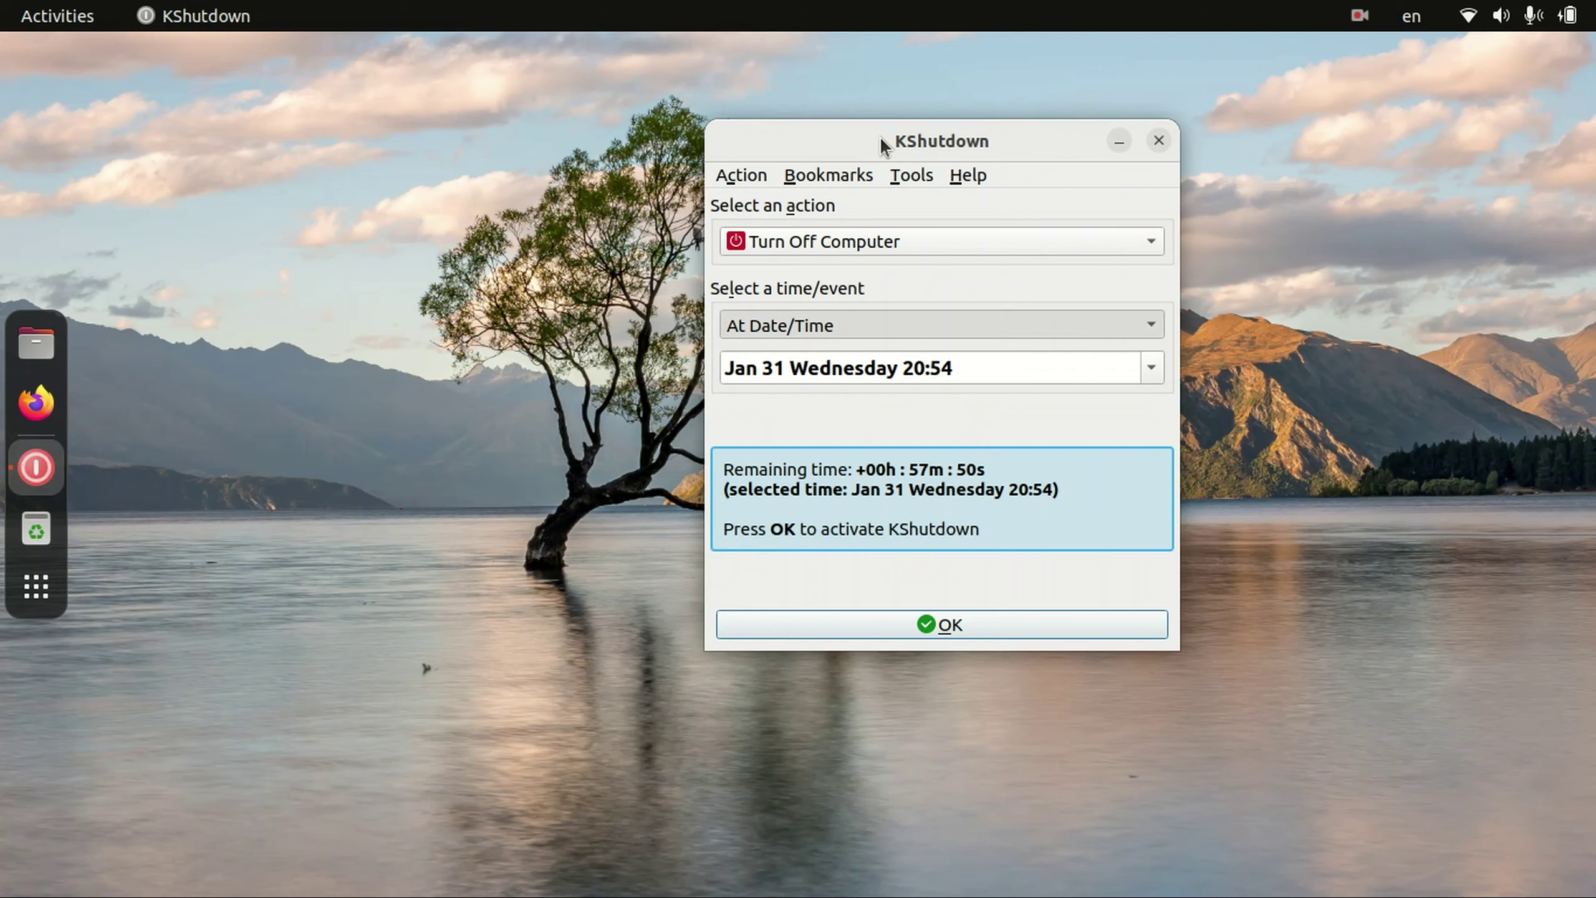
pyautogui.moveTo(880, 136); pyautogui.dragTo(1104, 157)
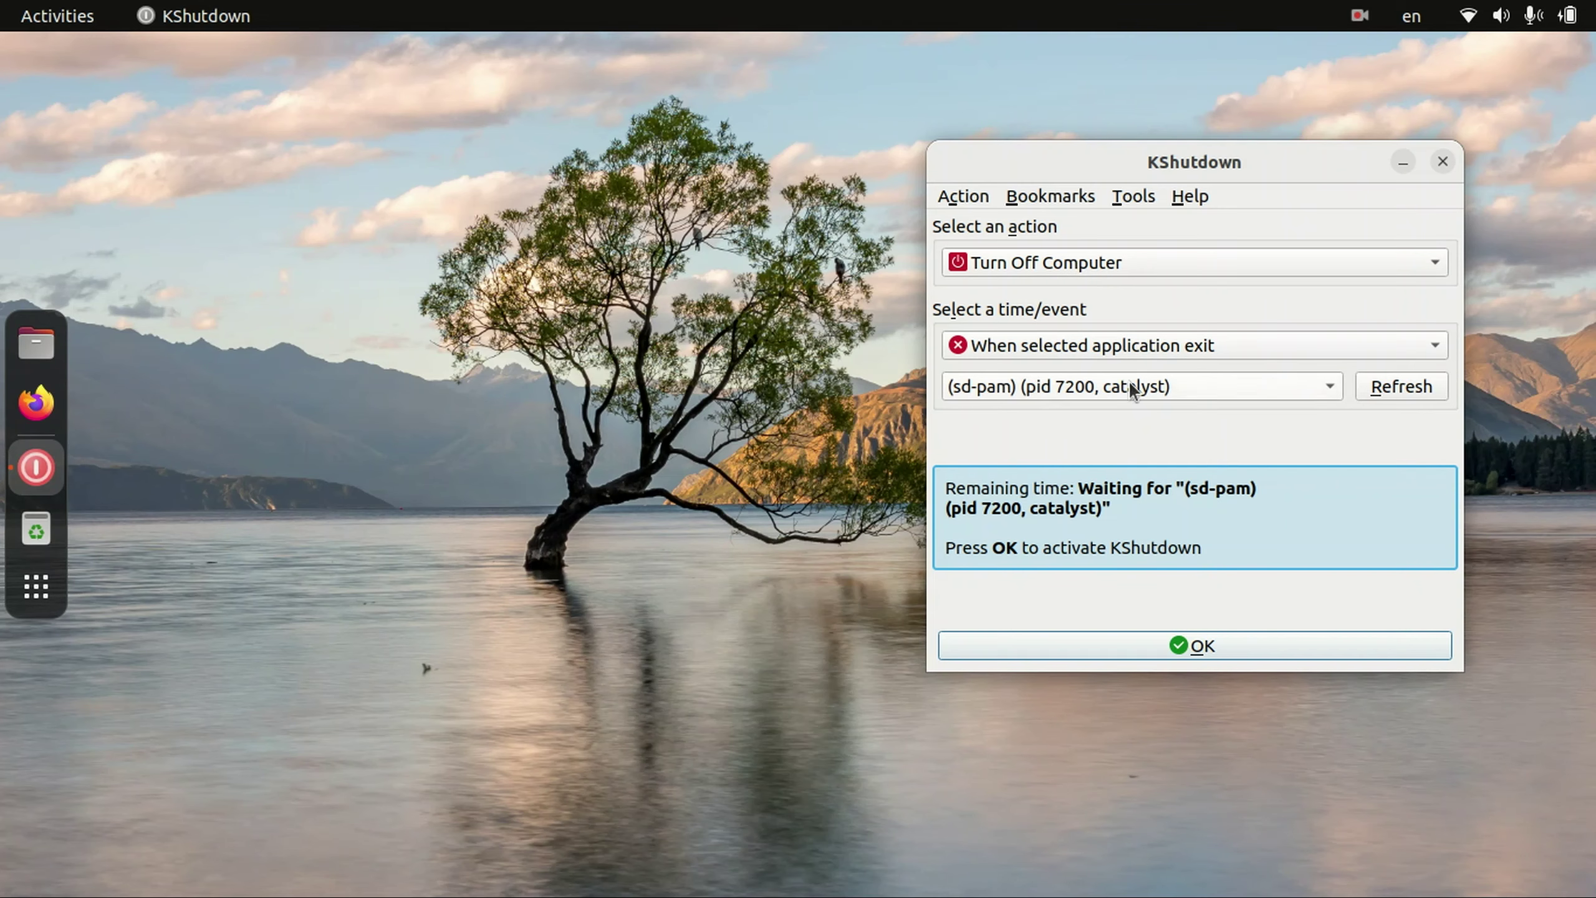
# Step: Open the gedit text editor and move its blank document window beside KShutdown
pyautogui.press('super')
pyautogui.write('ged')
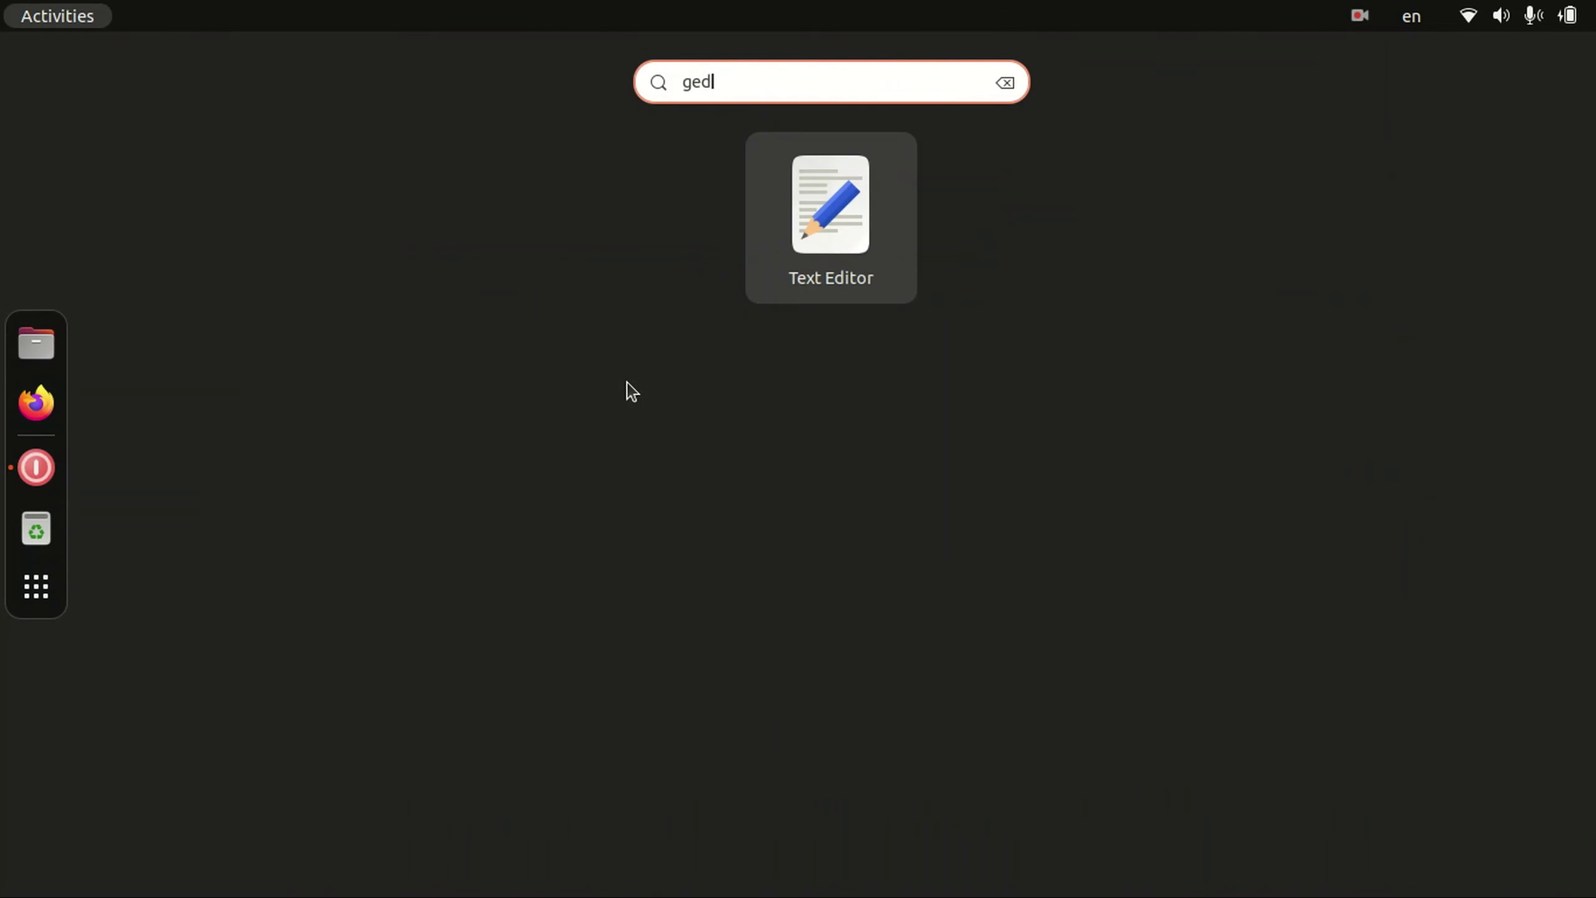
pyautogui.press('Return')
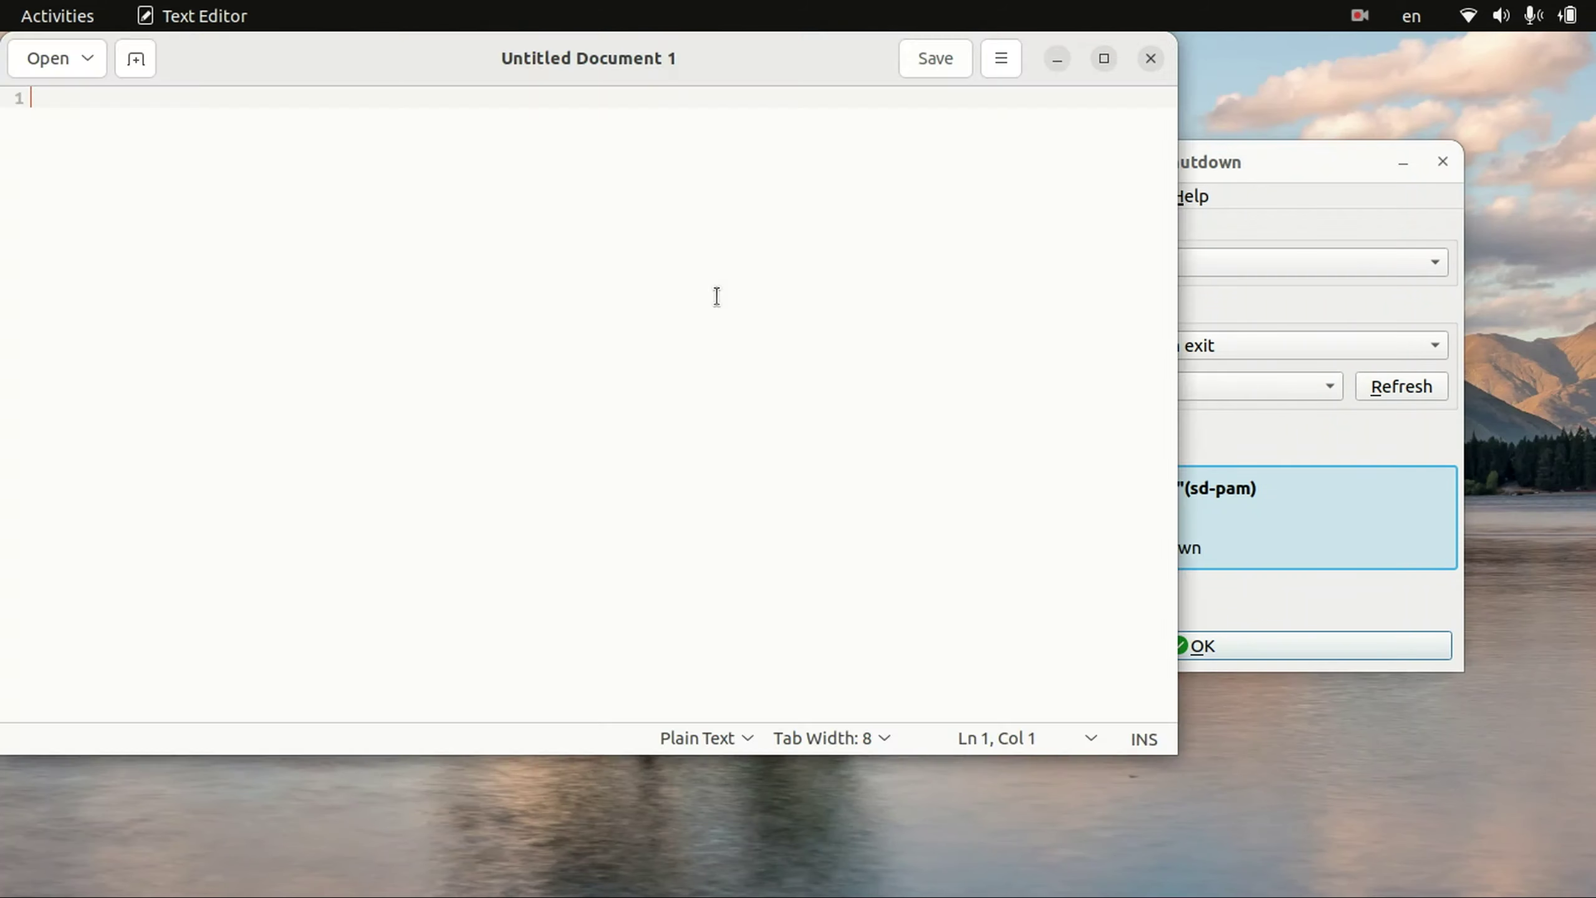
pyautogui.moveTo(592, 79); pyautogui.dragTo(679, 164)
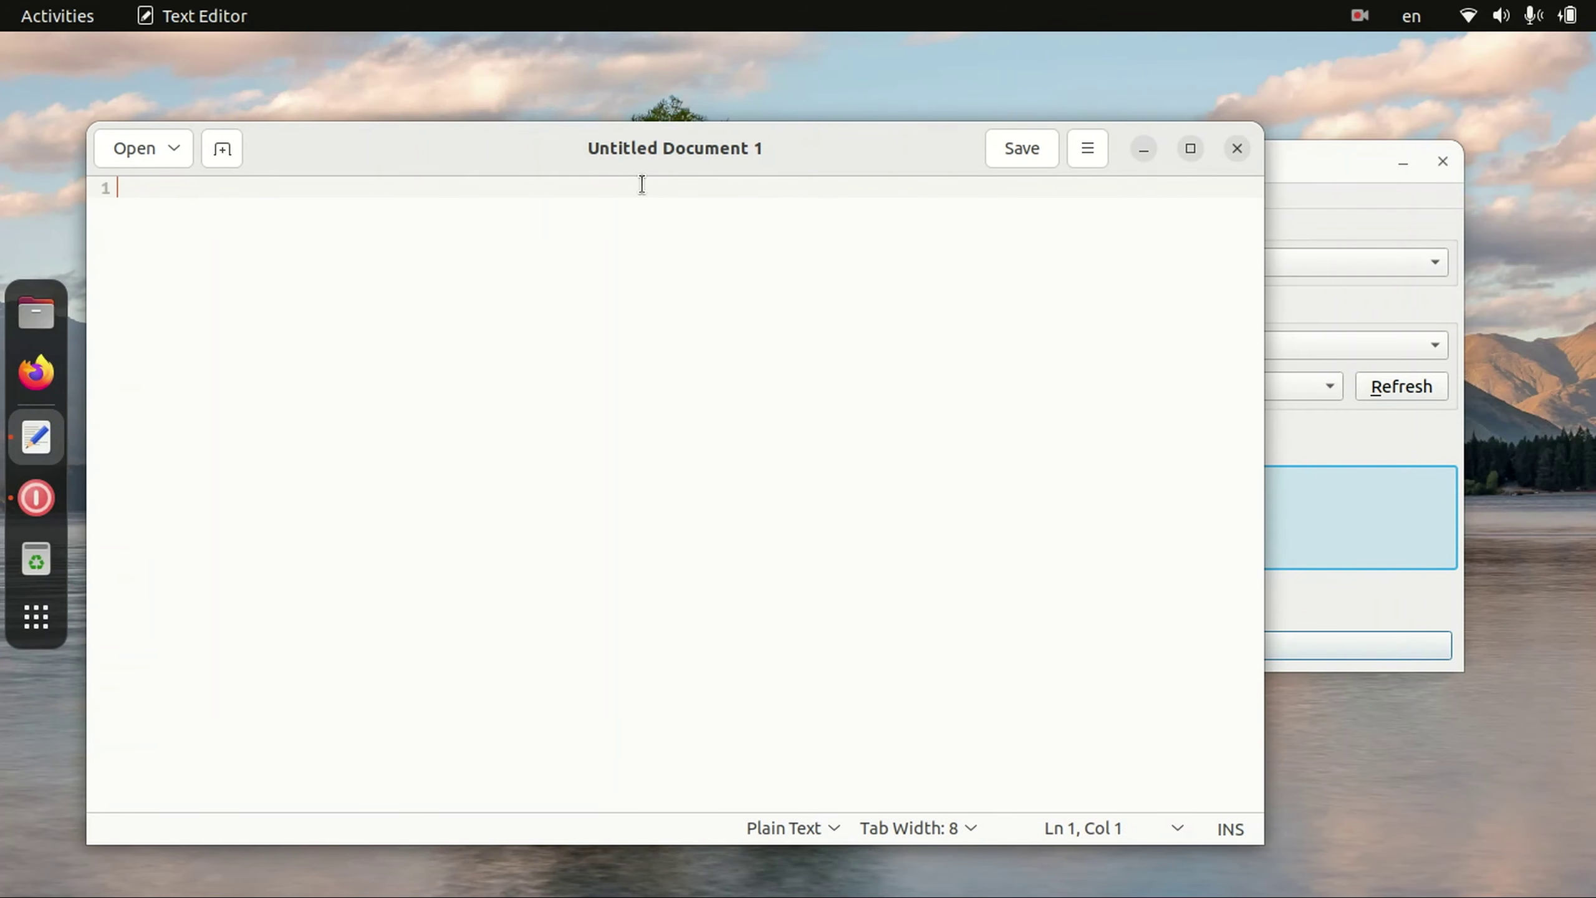
# Step: Return to KShutdown, choose the gedit process as the application to wait for, and activate the turn-off
pyautogui.click(1326, 215)
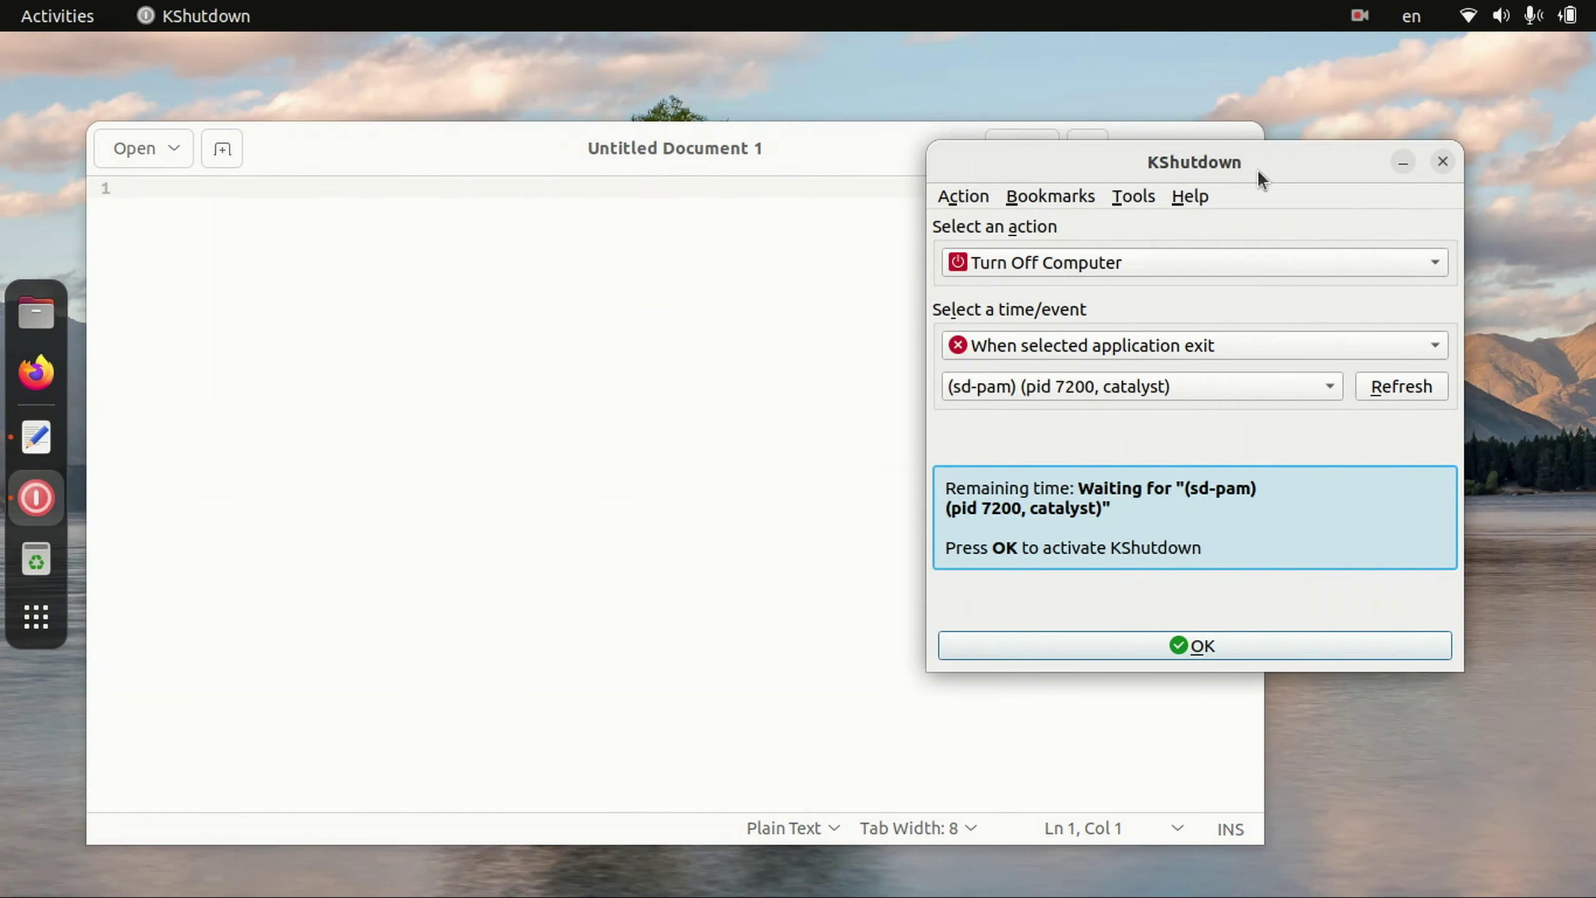
pyautogui.click(893, 211)
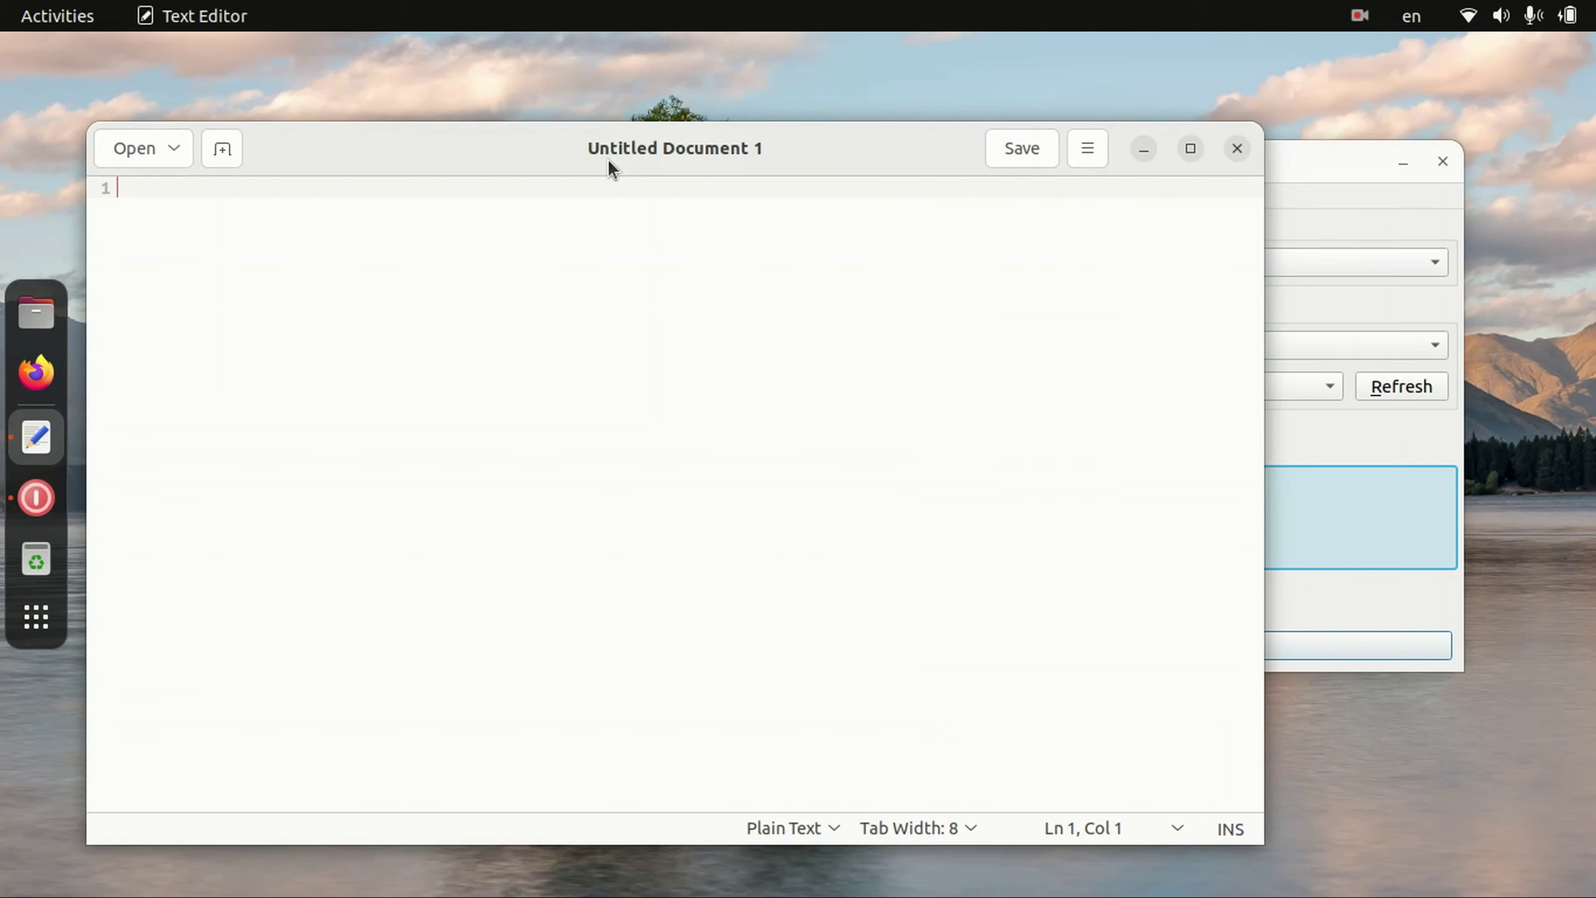
pyautogui.click(1304, 234)
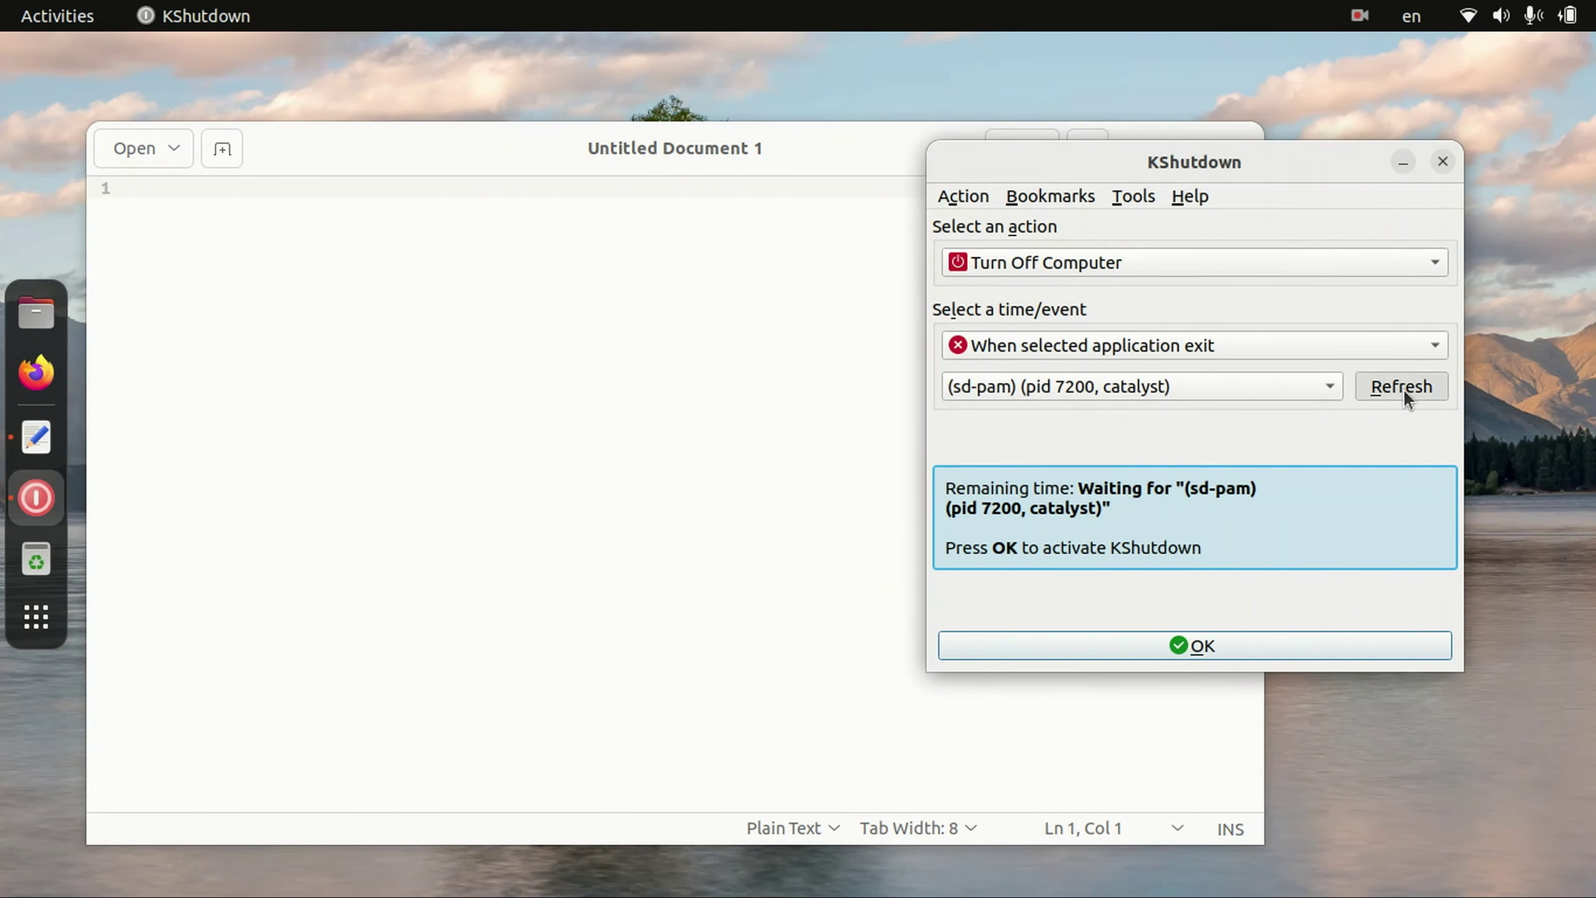
pyautogui.click(1028, 394)
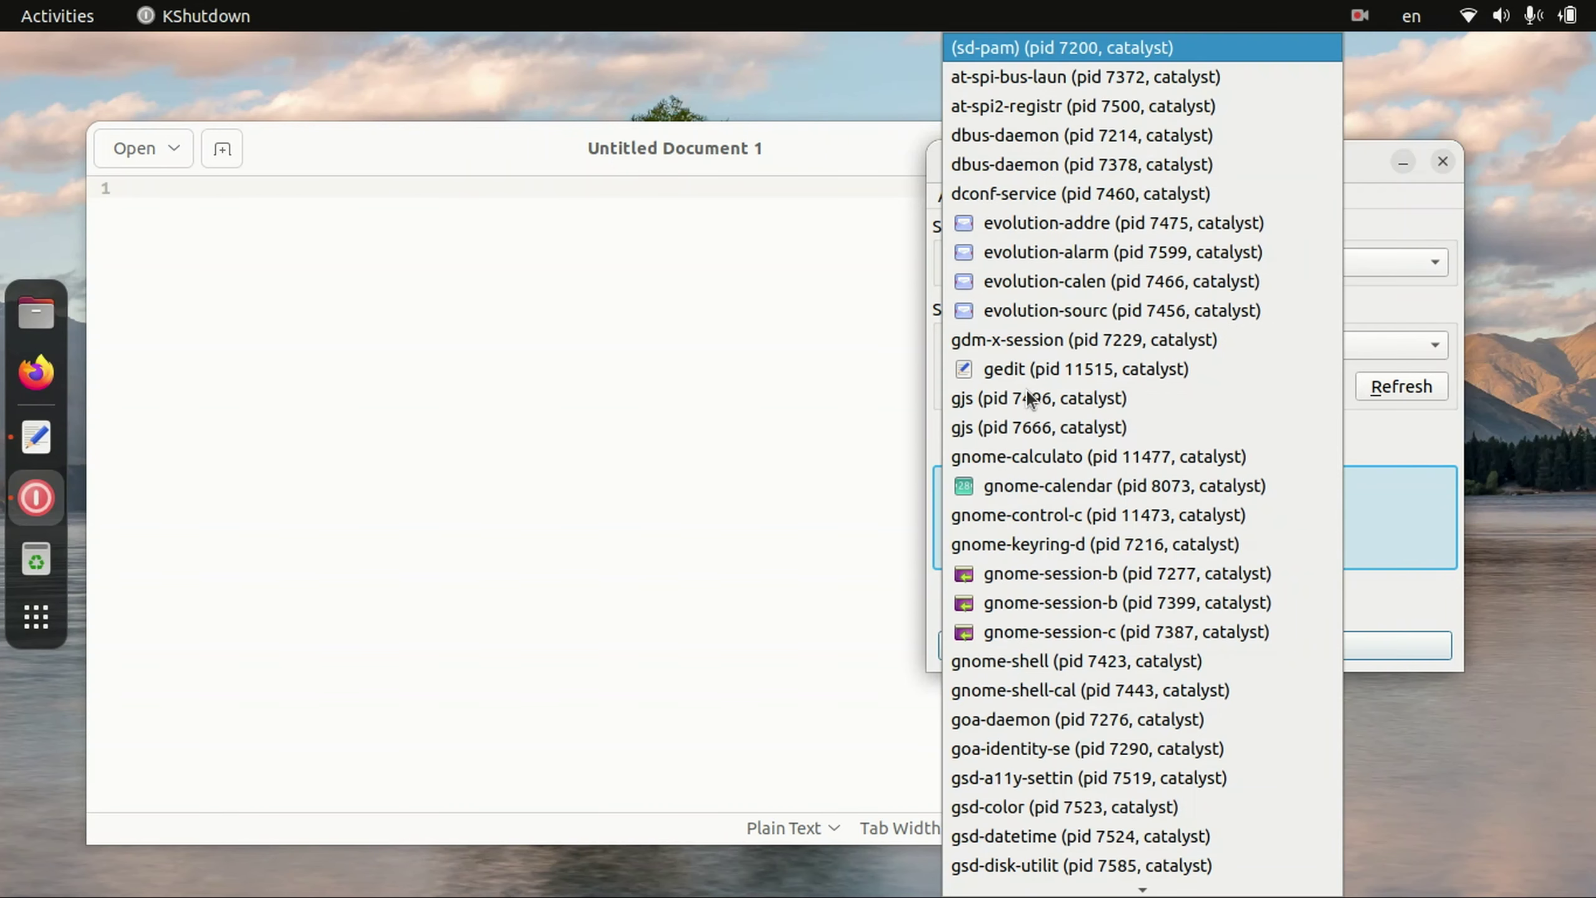
pyautogui.scroll(-1, 1057, 322)
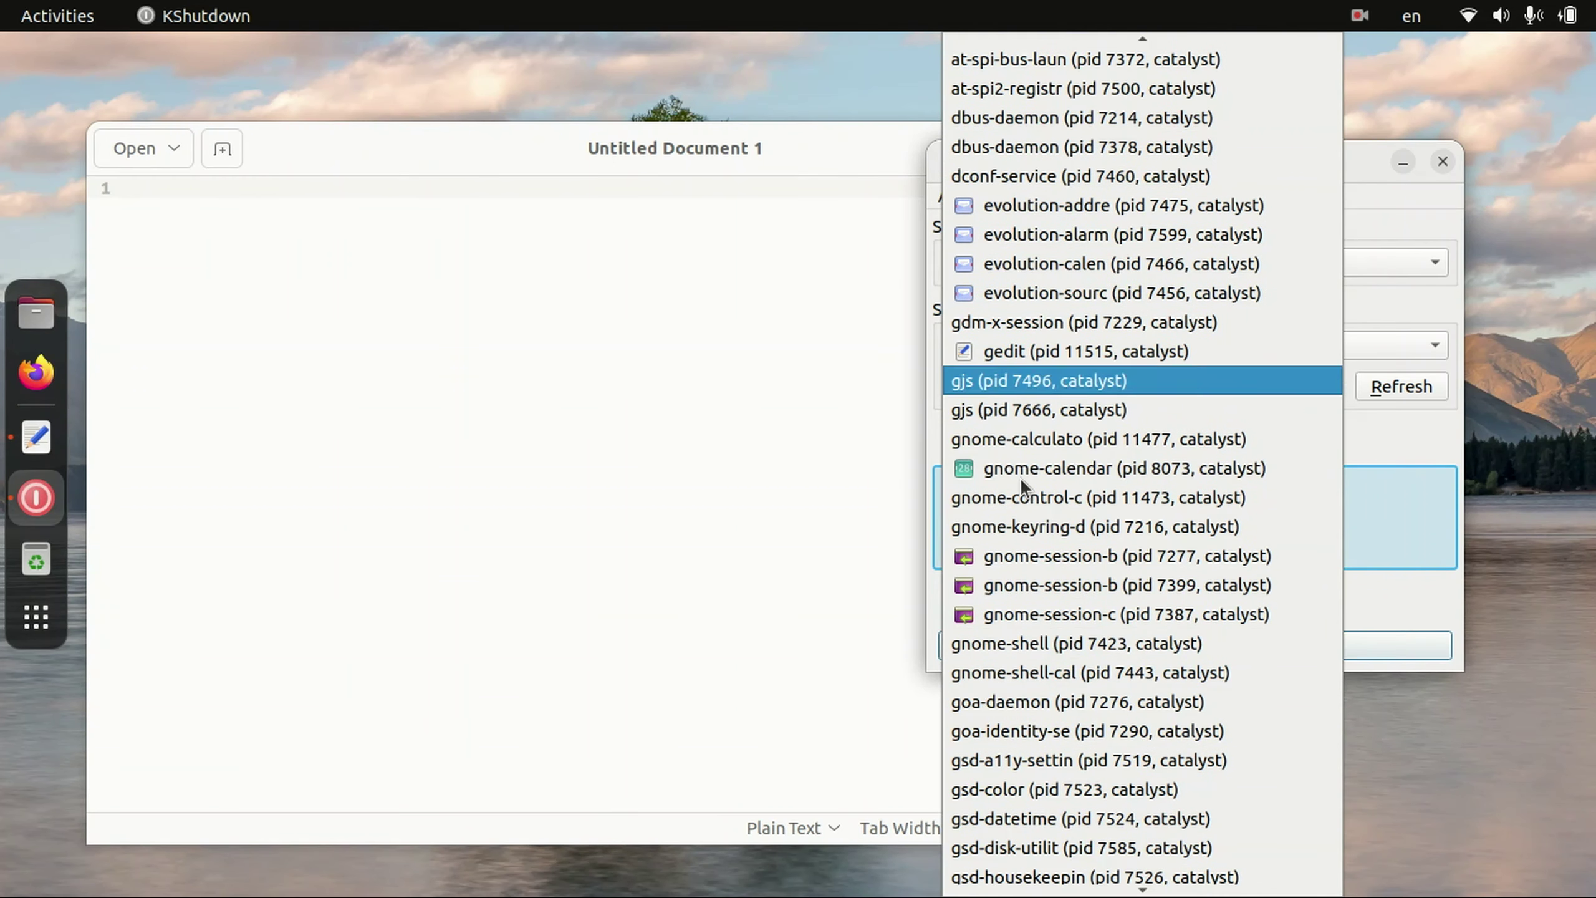
pyautogui.click(1059, 358)
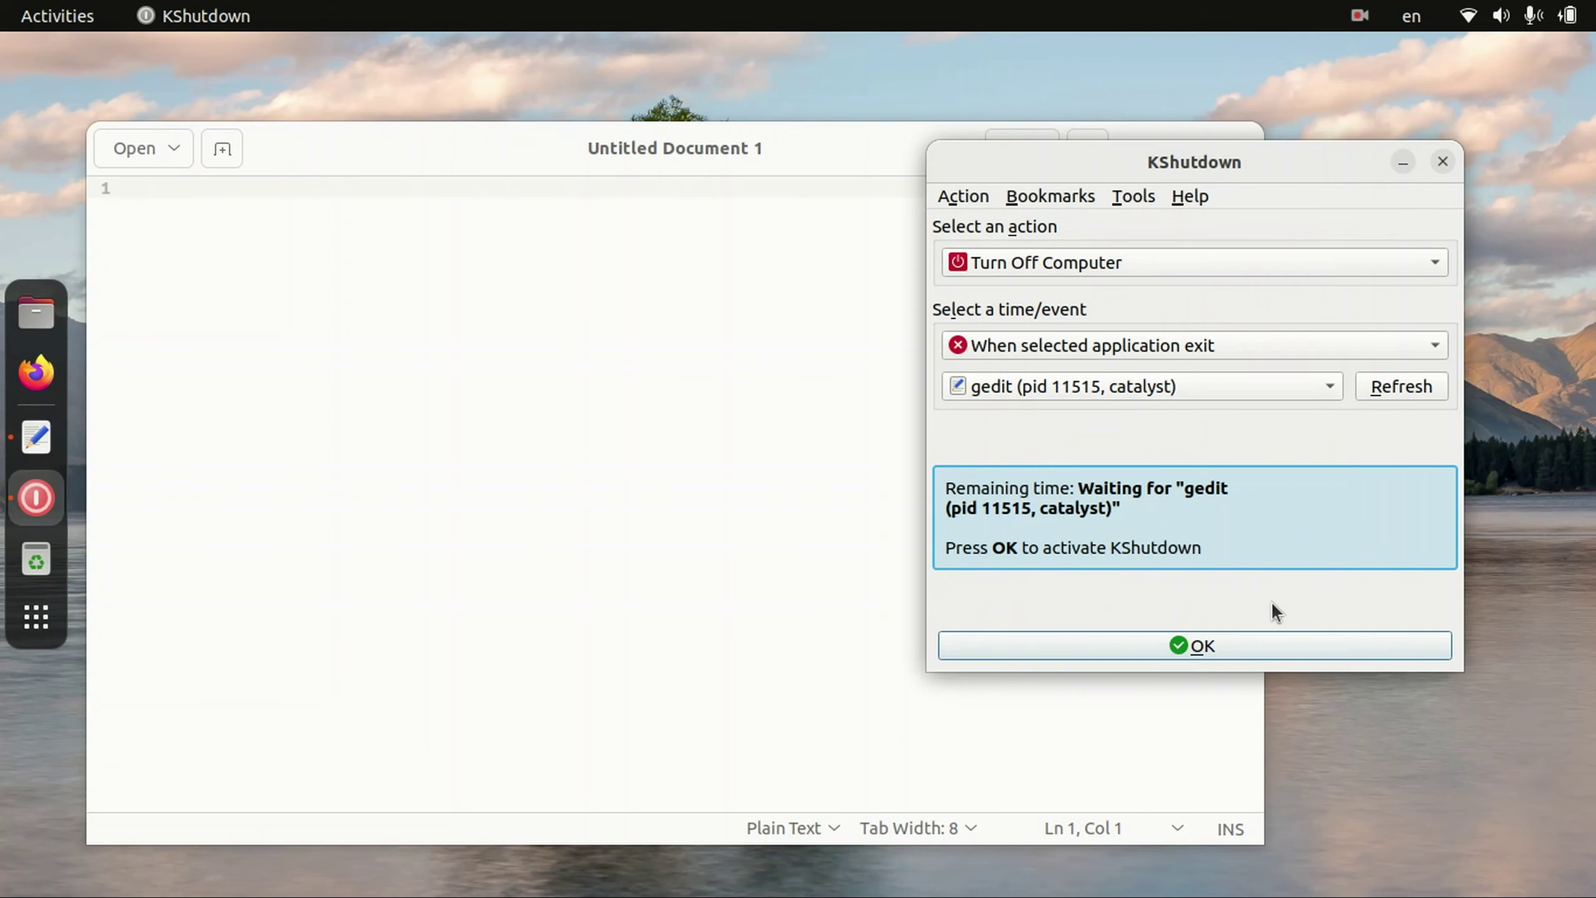
pyautogui.click(1220, 643)
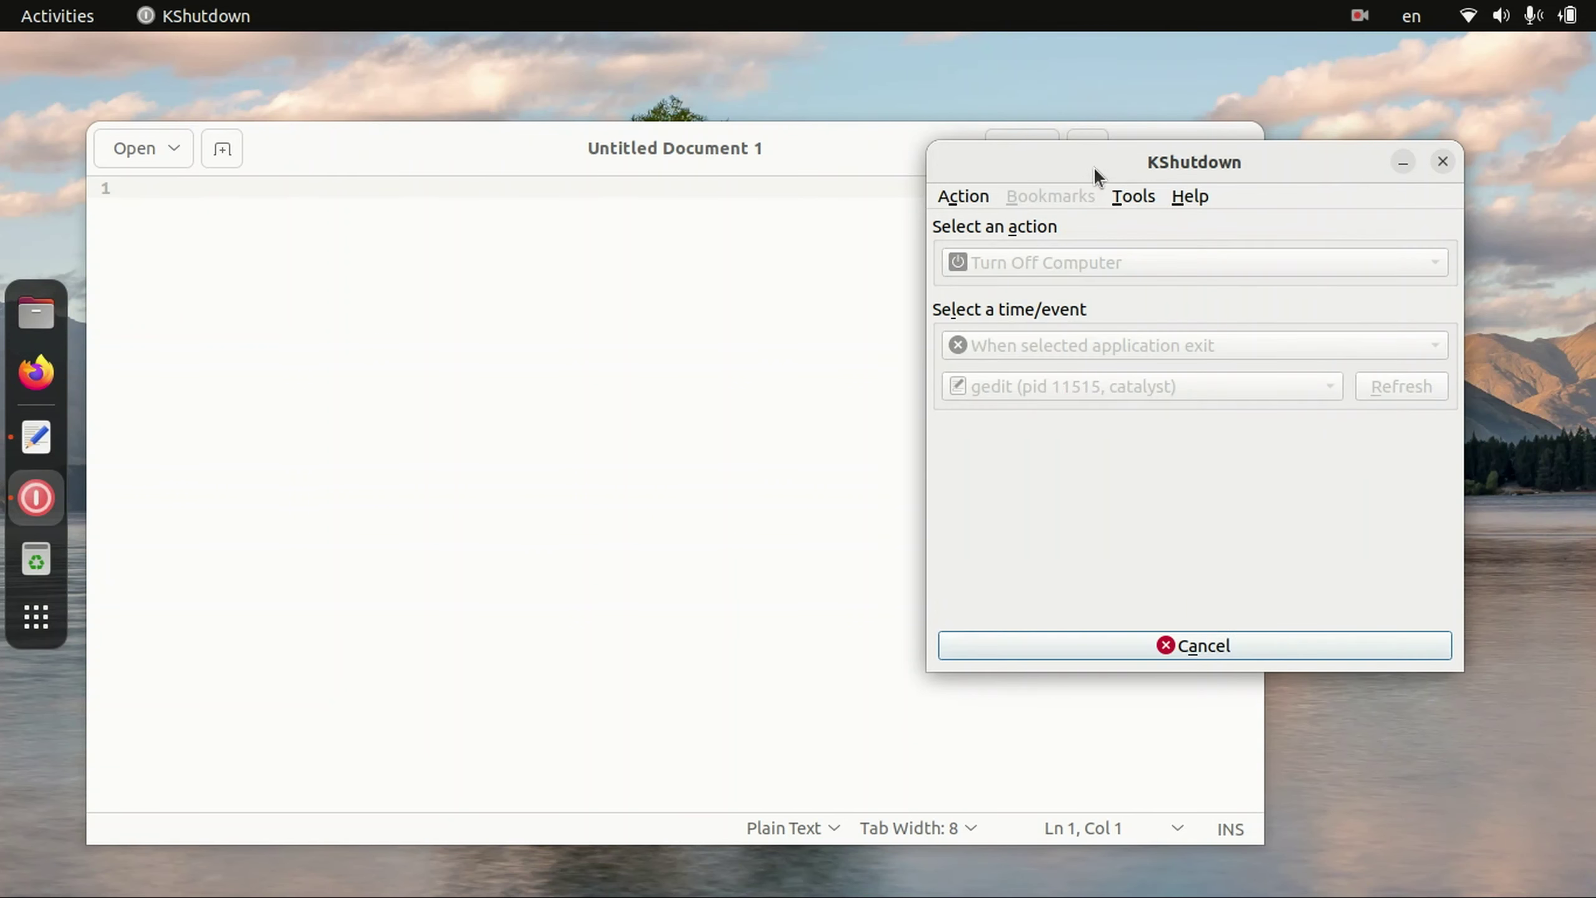
# Step: Move KShutdown clear of the gedit window's controls and cancel the turn-off that waits for gedit to exit
pyautogui.moveTo(1093, 167); pyautogui.dragTo(1143, 221)
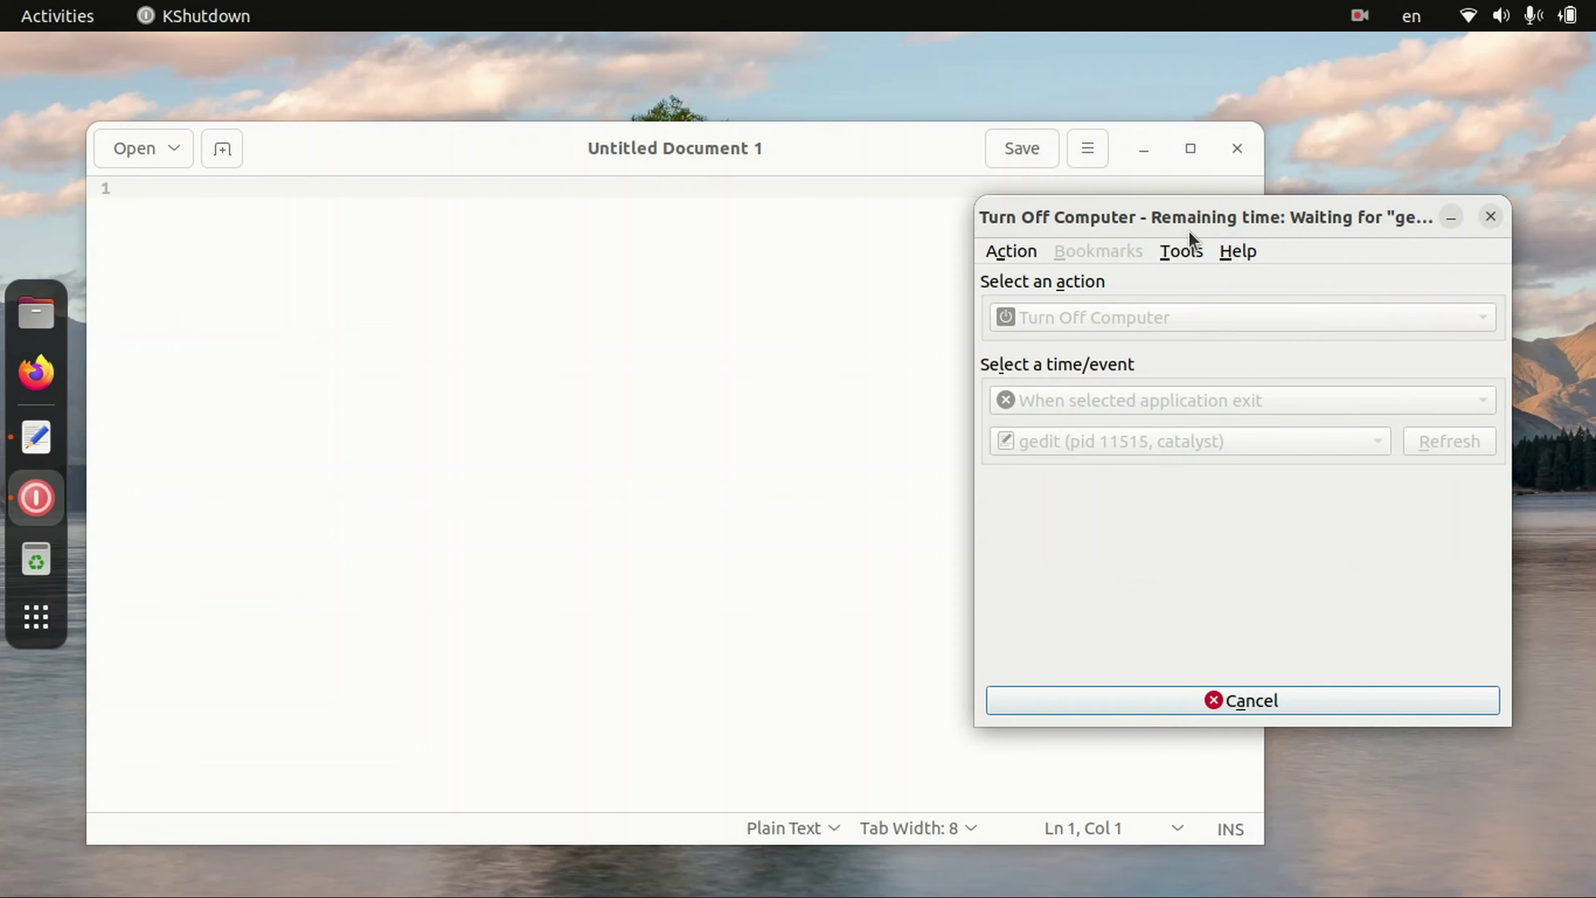
pyautogui.click(863, 162)
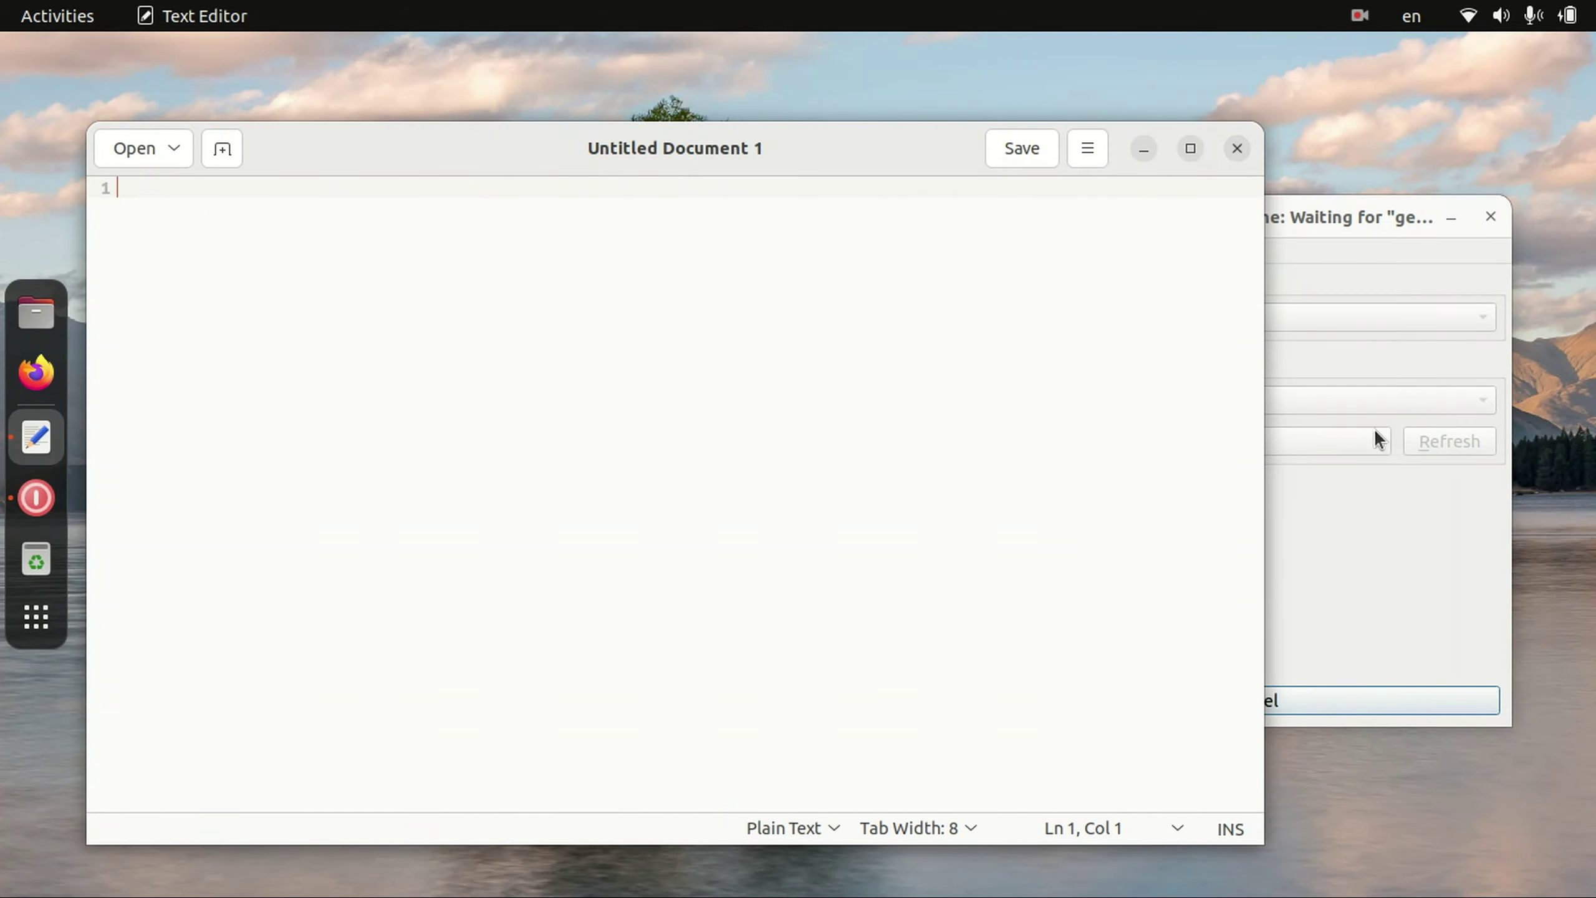
pyautogui.click(1374, 557)
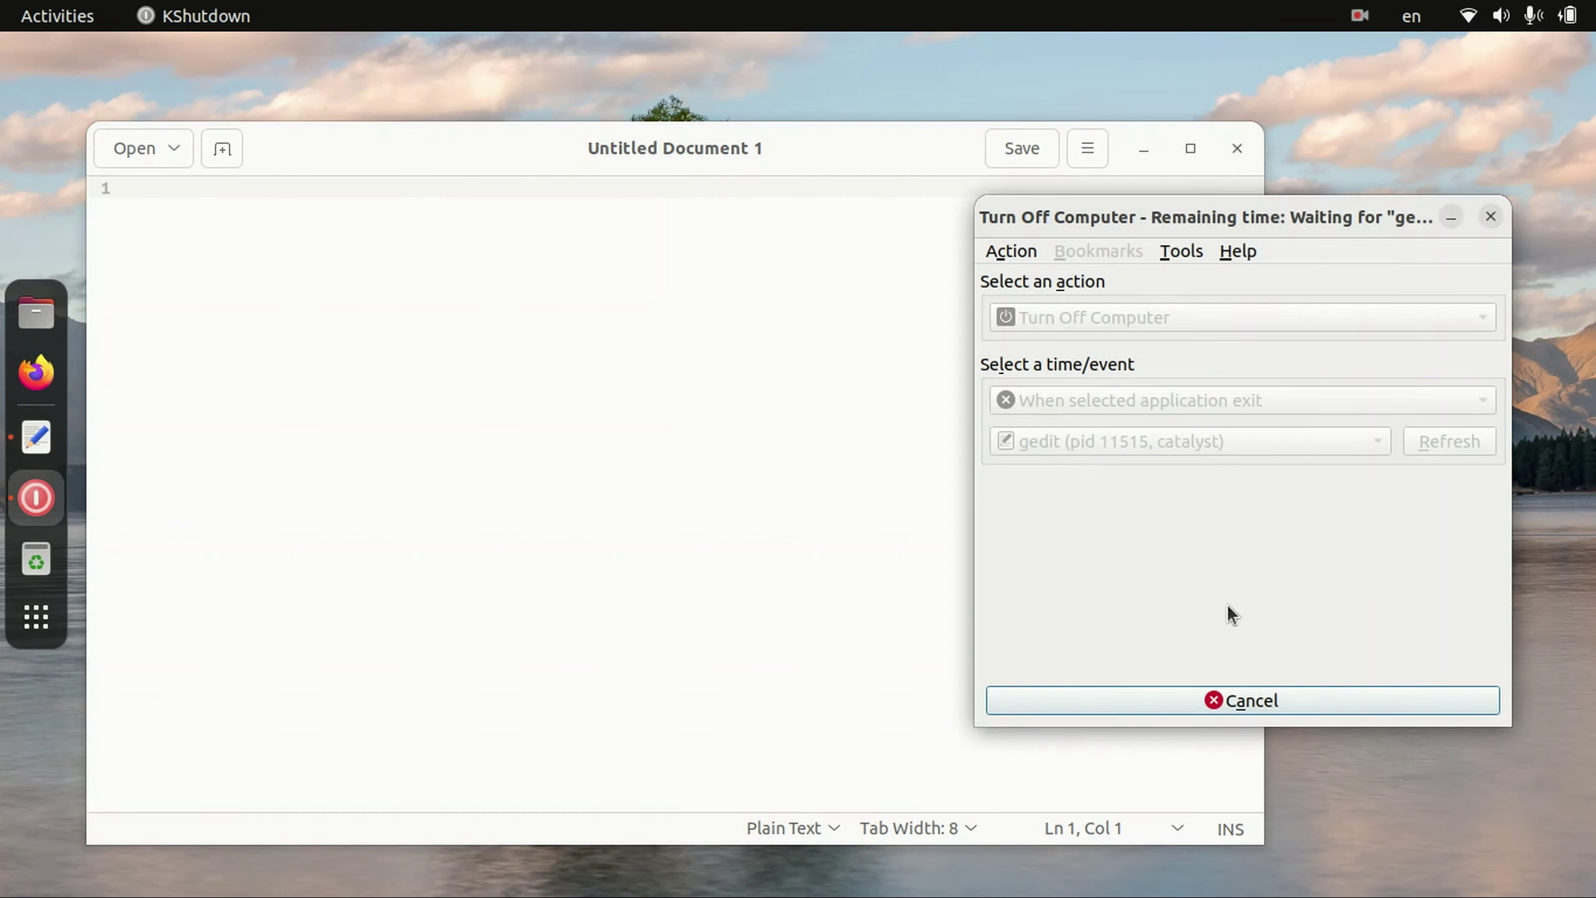
pyautogui.click(1212, 700)
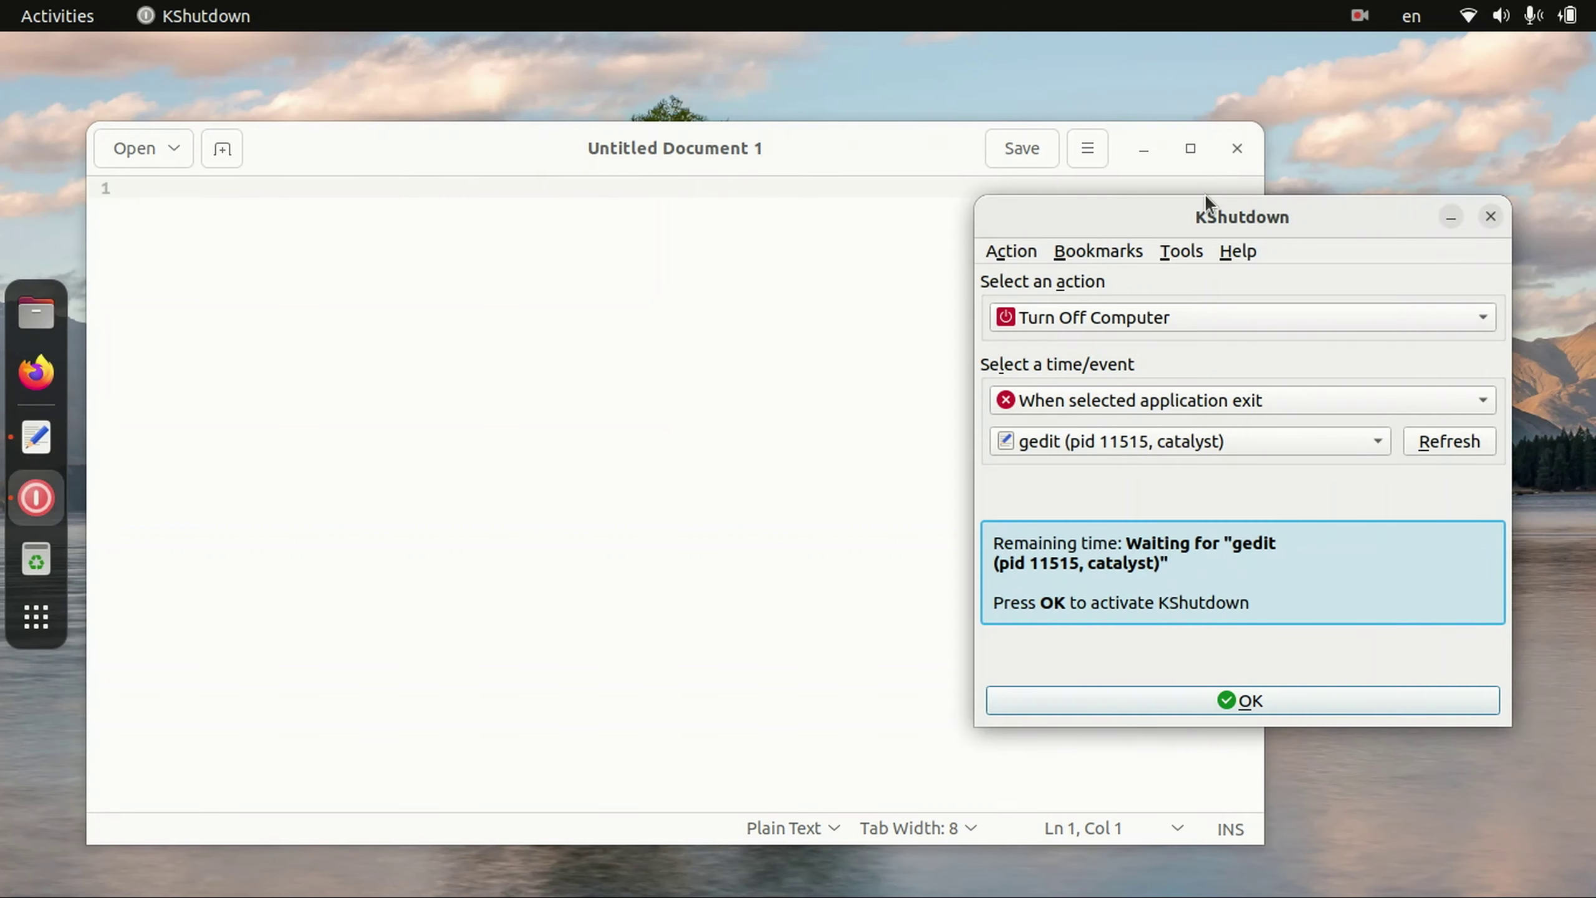
# Step: Close the blank gedit document window and move the KShutdown window back toward the middle of the desktop
pyautogui.click(1235, 148)
pyautogui.click(1234, 148)
pyautogui.moveTo(1270, 211); pyautogui.dragTo(957, 157)
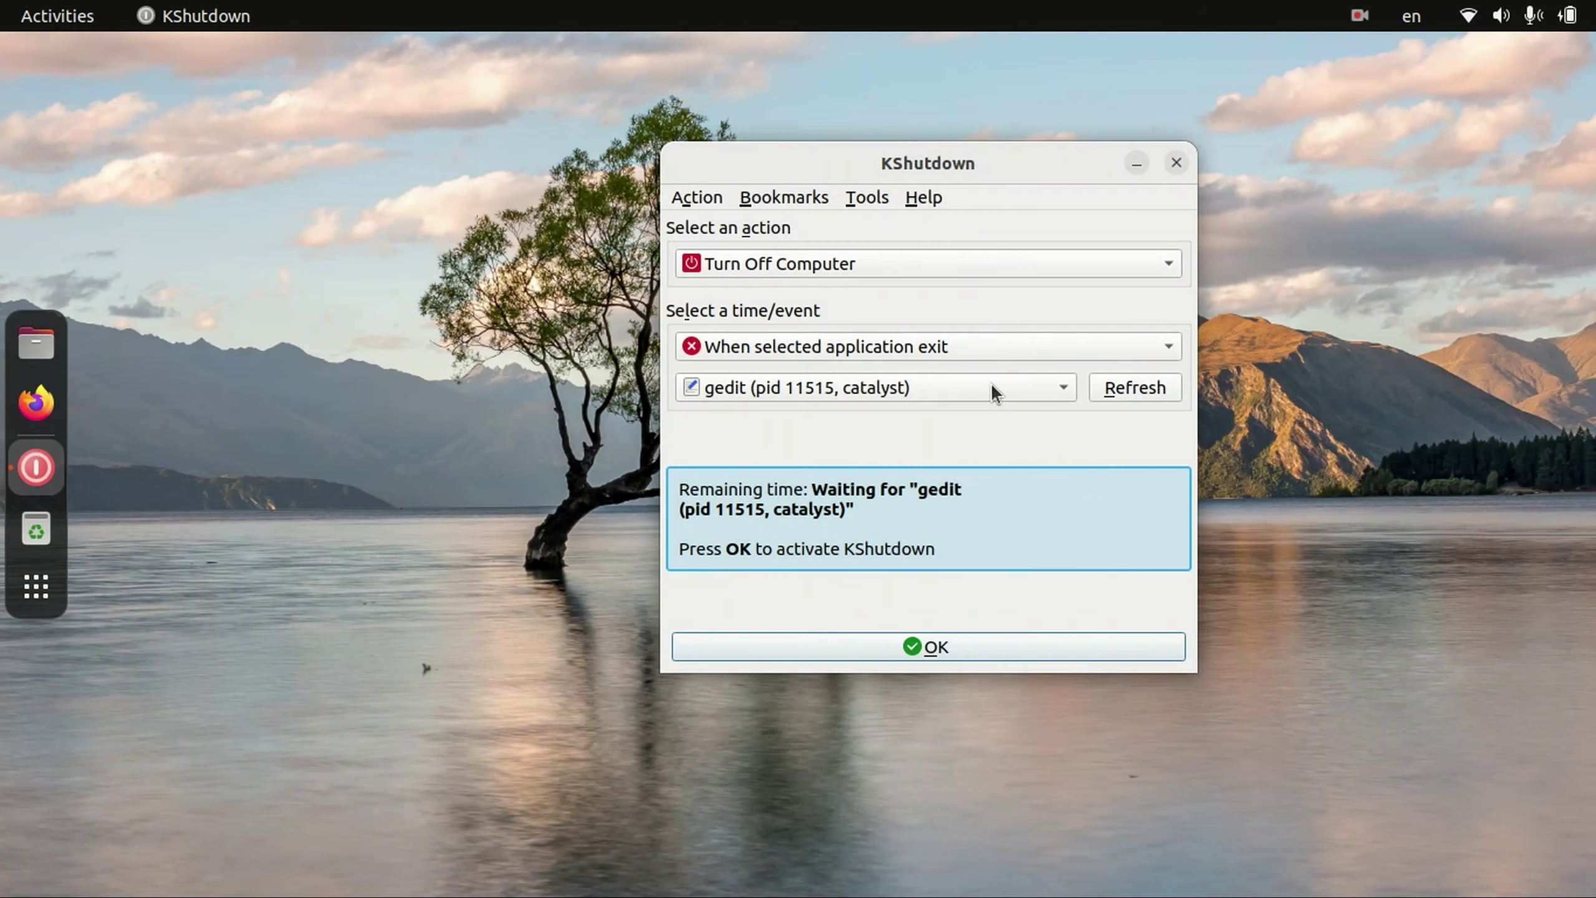
# Step: Set the turn-off to trigger On User Inactivity after 00h : 10m and activate it
pyautogui.click(860, 345)
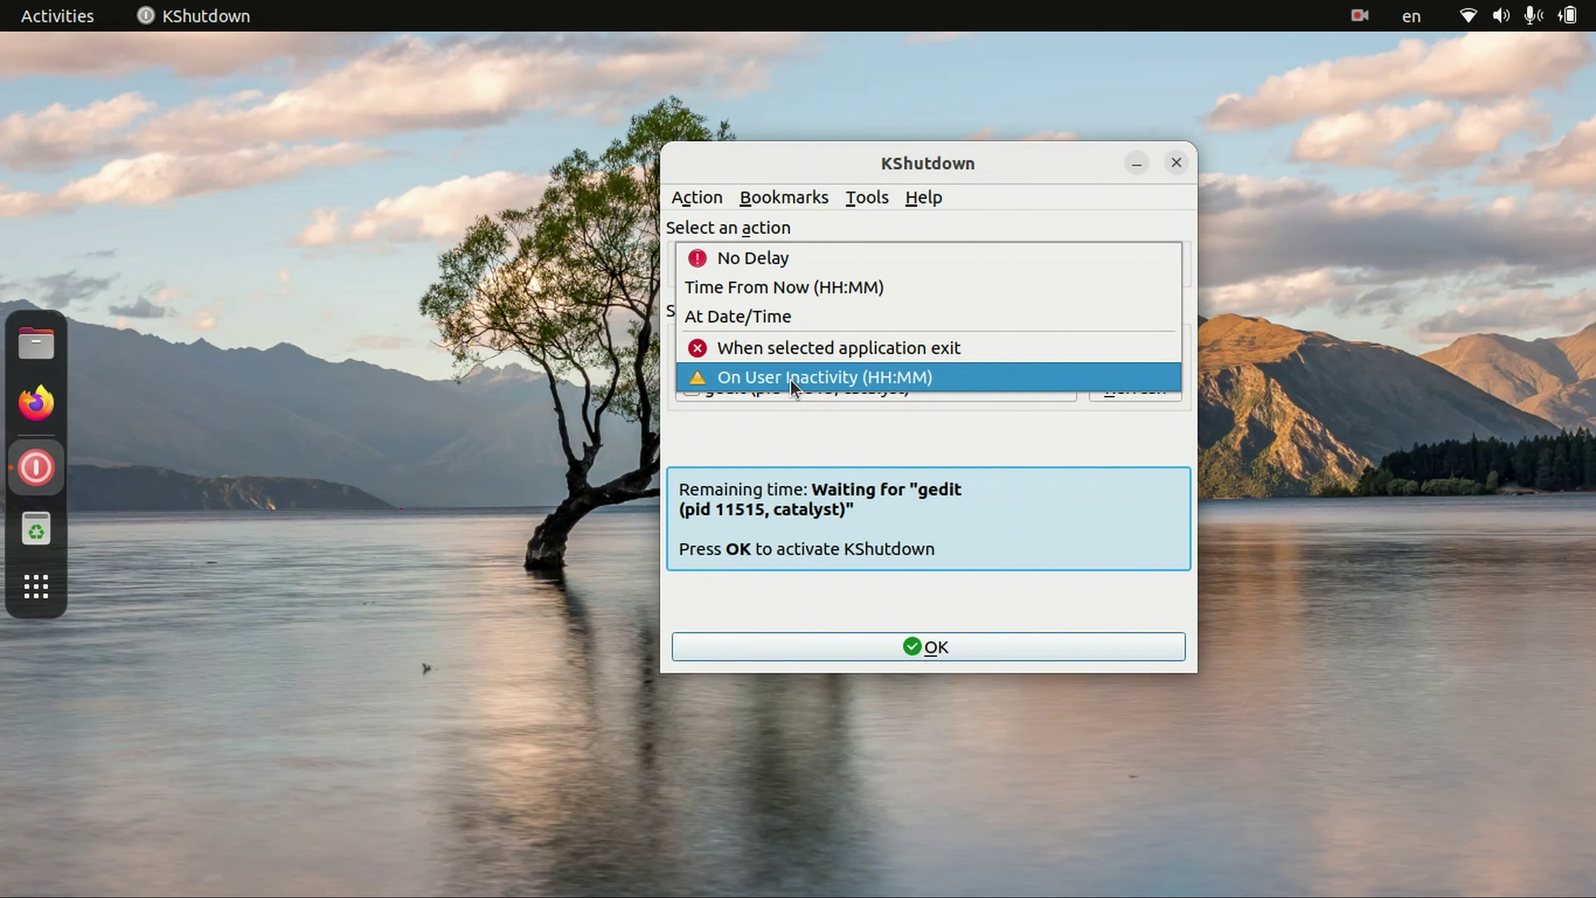
pyautogui.click(815, 375)
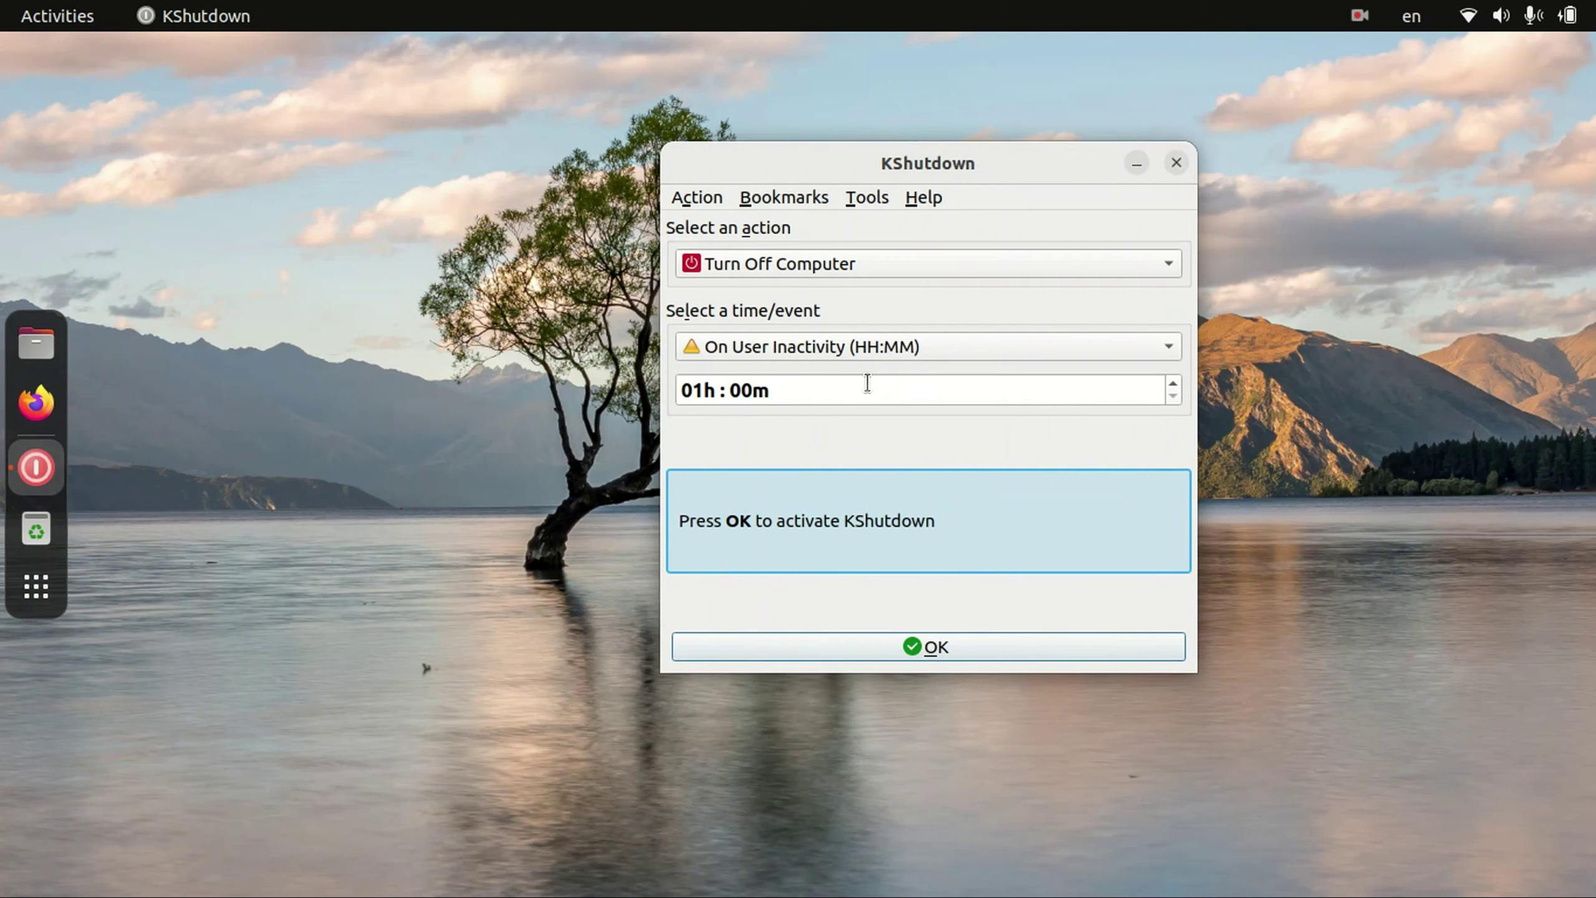
pyautogui.click(785, 387)
pyautogui.hotkey('shift', 'Tab')
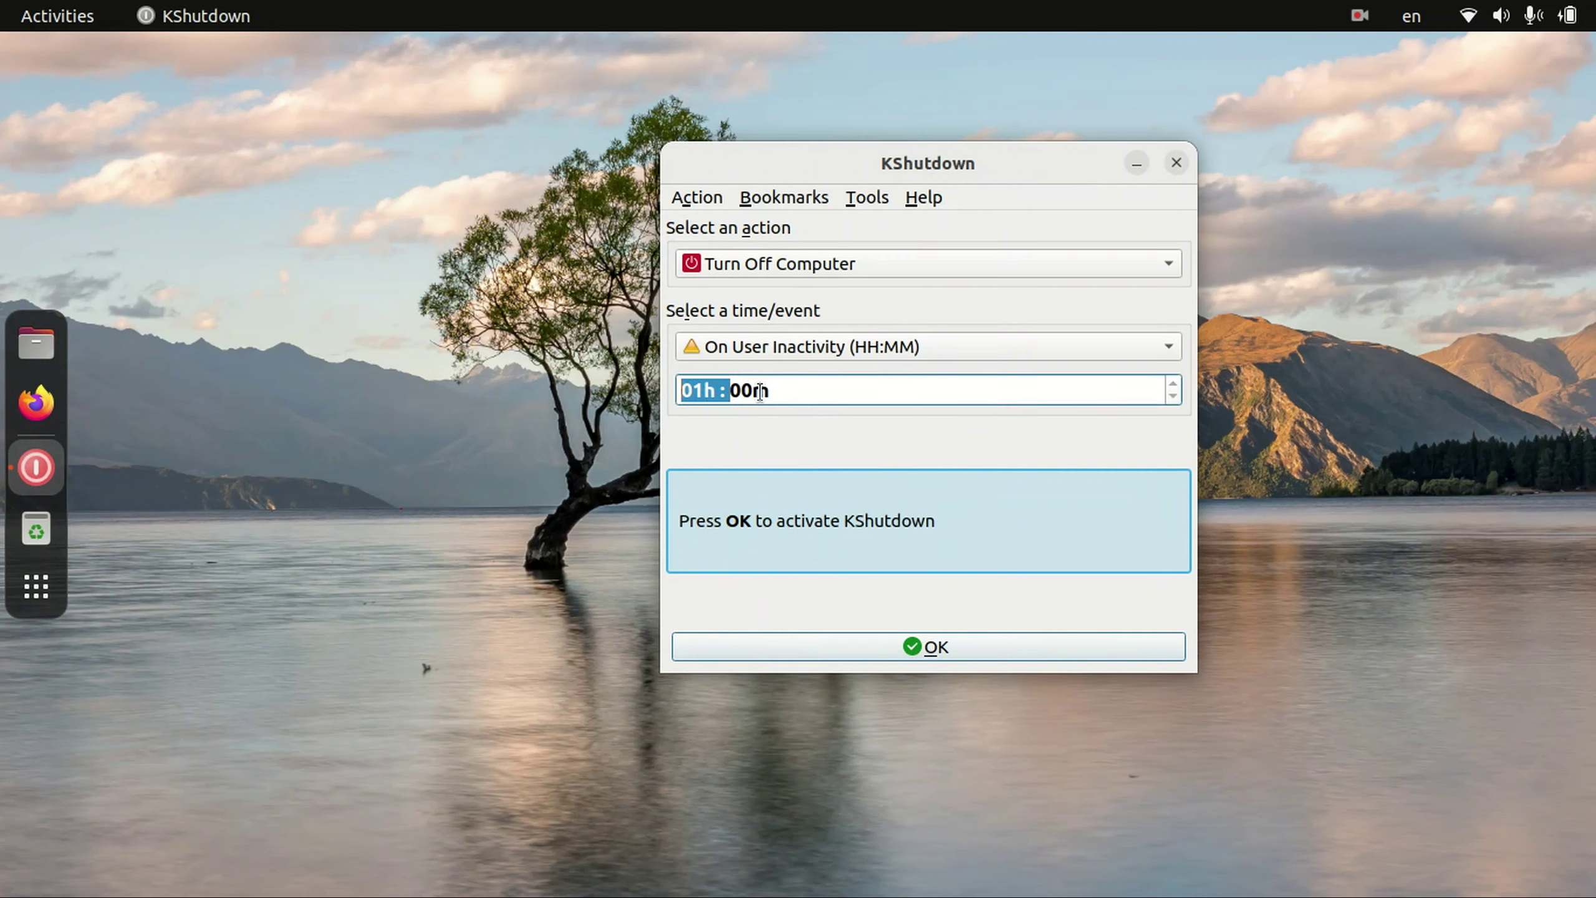
pyautogui.click(764, 393)
pyautogui.hotkey('shift', 'Tab')
pyautogui.click(791, 397)
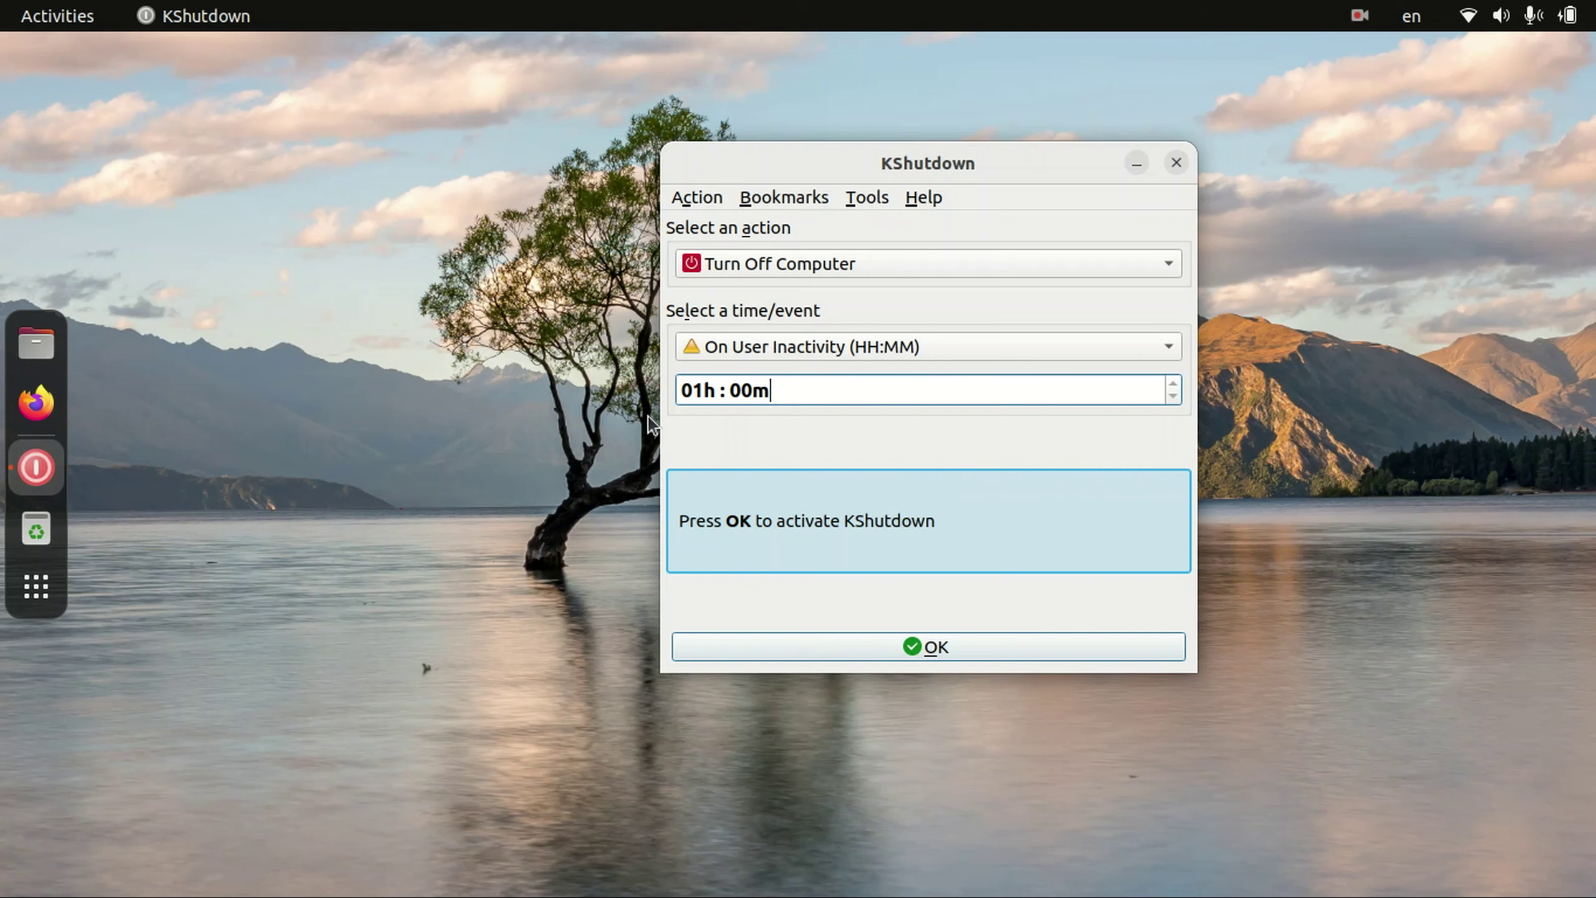
pyautogui.moveTo(728, 397); pyautogui.dragTo(744, 397)
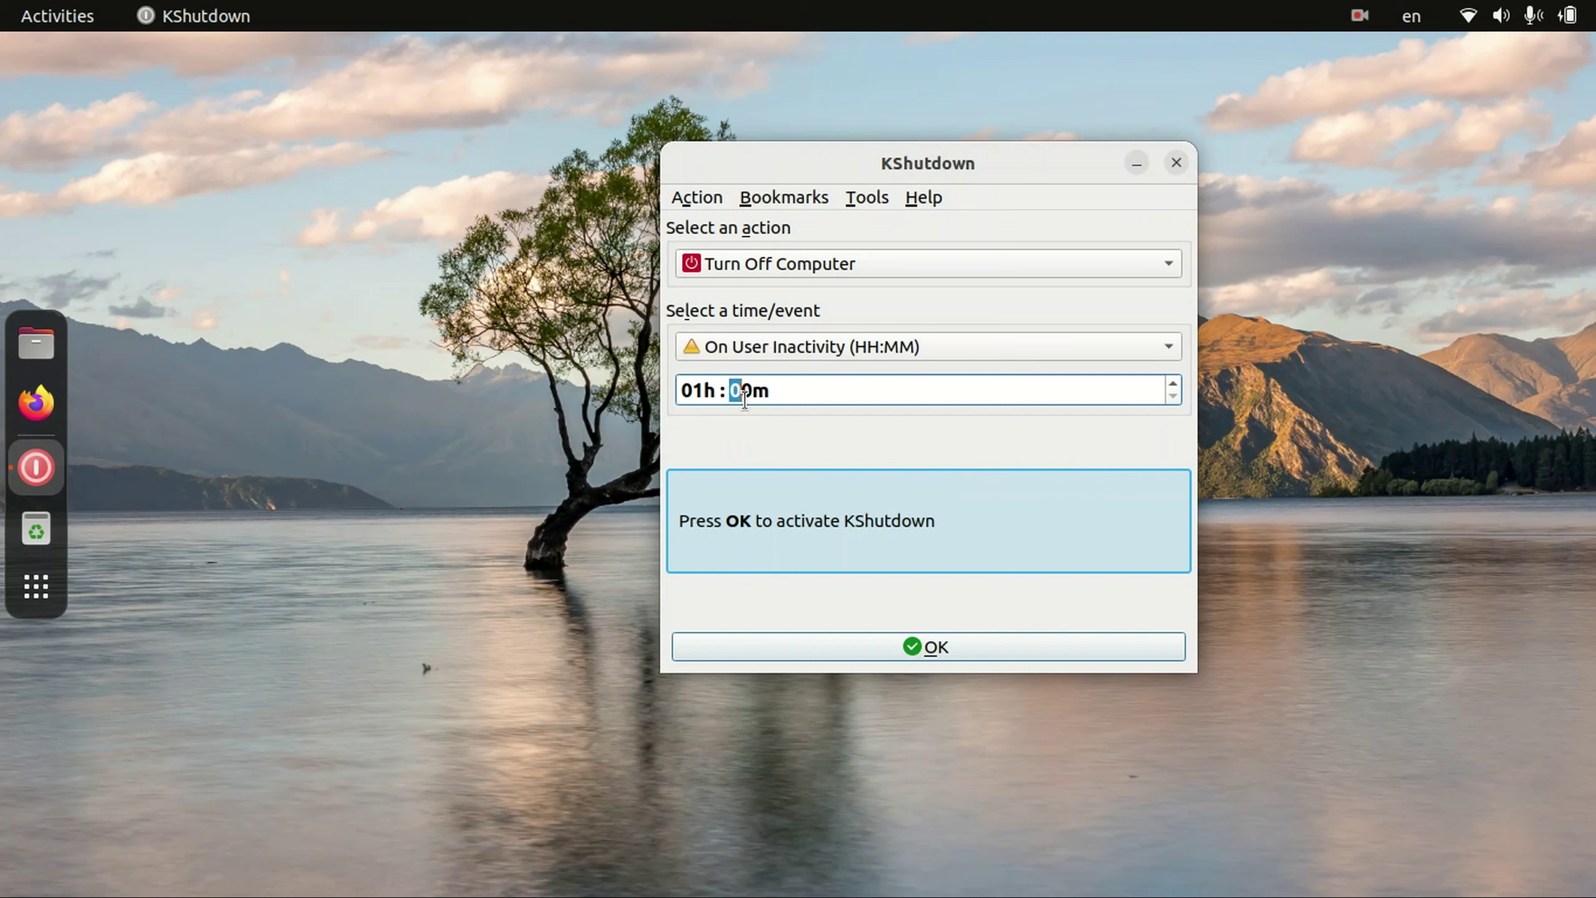
pyautogui.doubleClick(694, 390)
pyautogui.press('Tab')
pyautogui.click(912, 636)
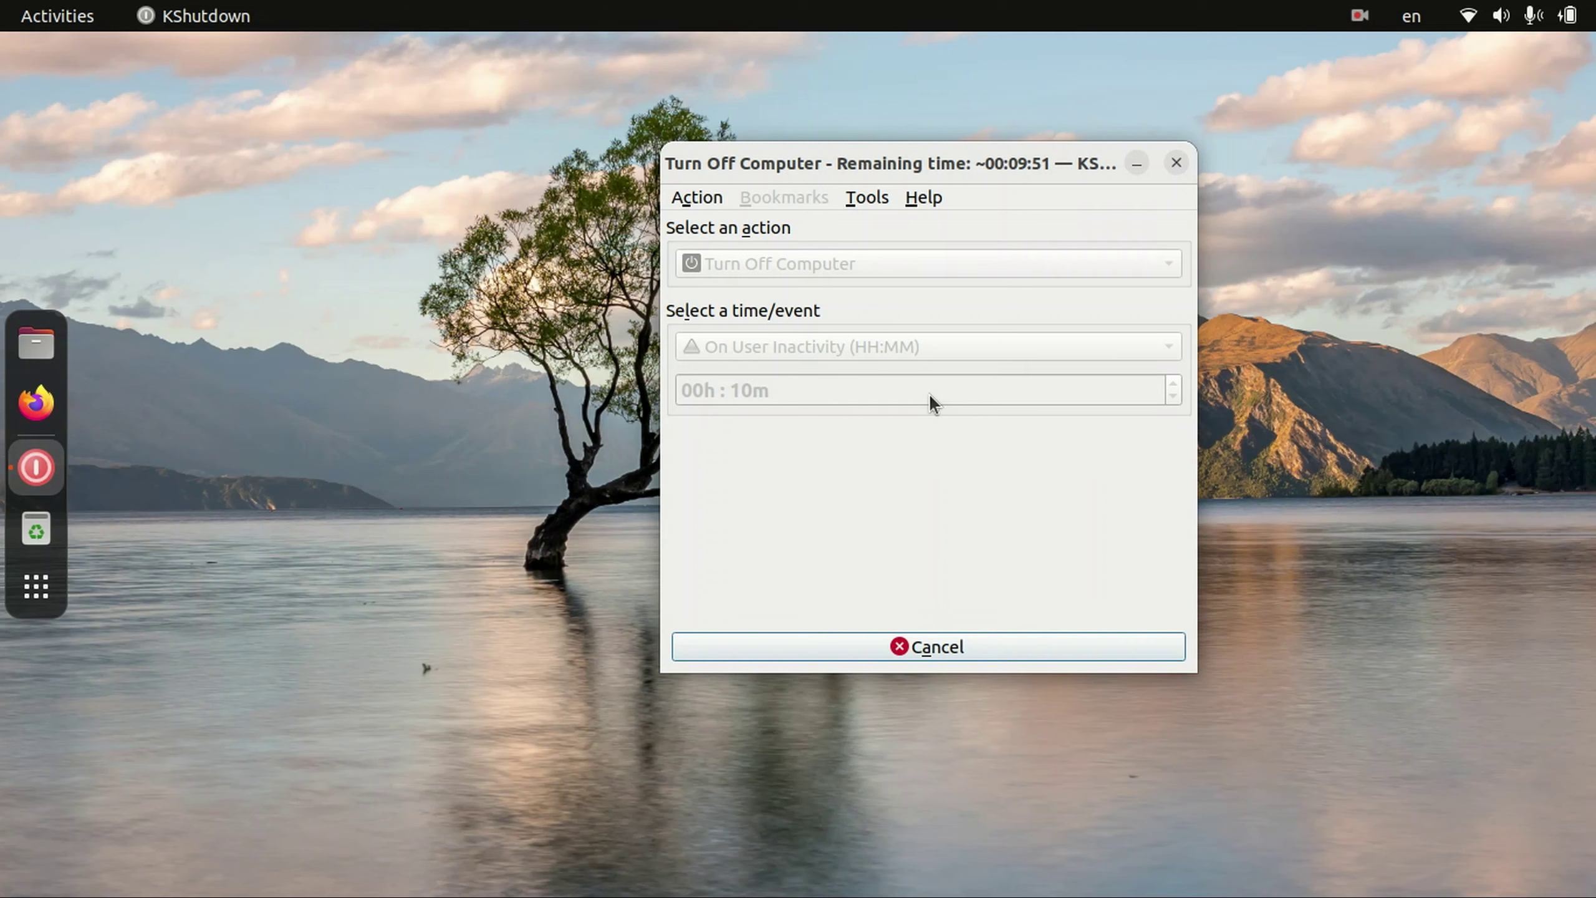
# Step: Cancel the pending inactivity turn-off and reposition the KShutdown window
pyautogui.moveTo(1033, 163); pyautogui.dragTo(902, 180)
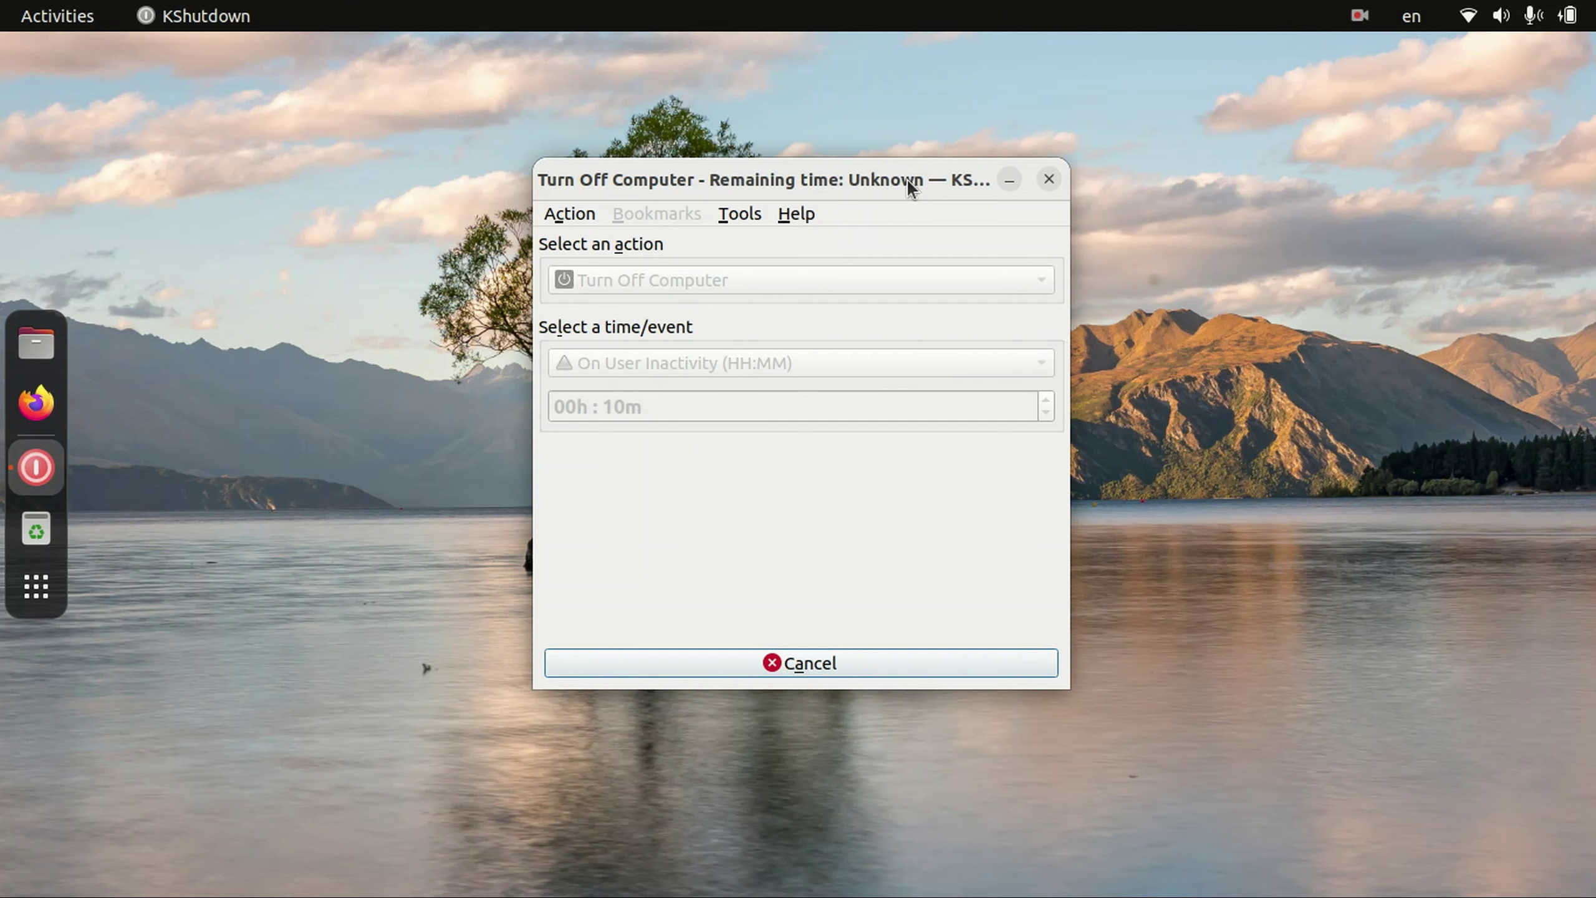
pyautogui.click(823, 663)
pyautogui.moveTo(788, 182); pyautogui.dragTo(960, 153)
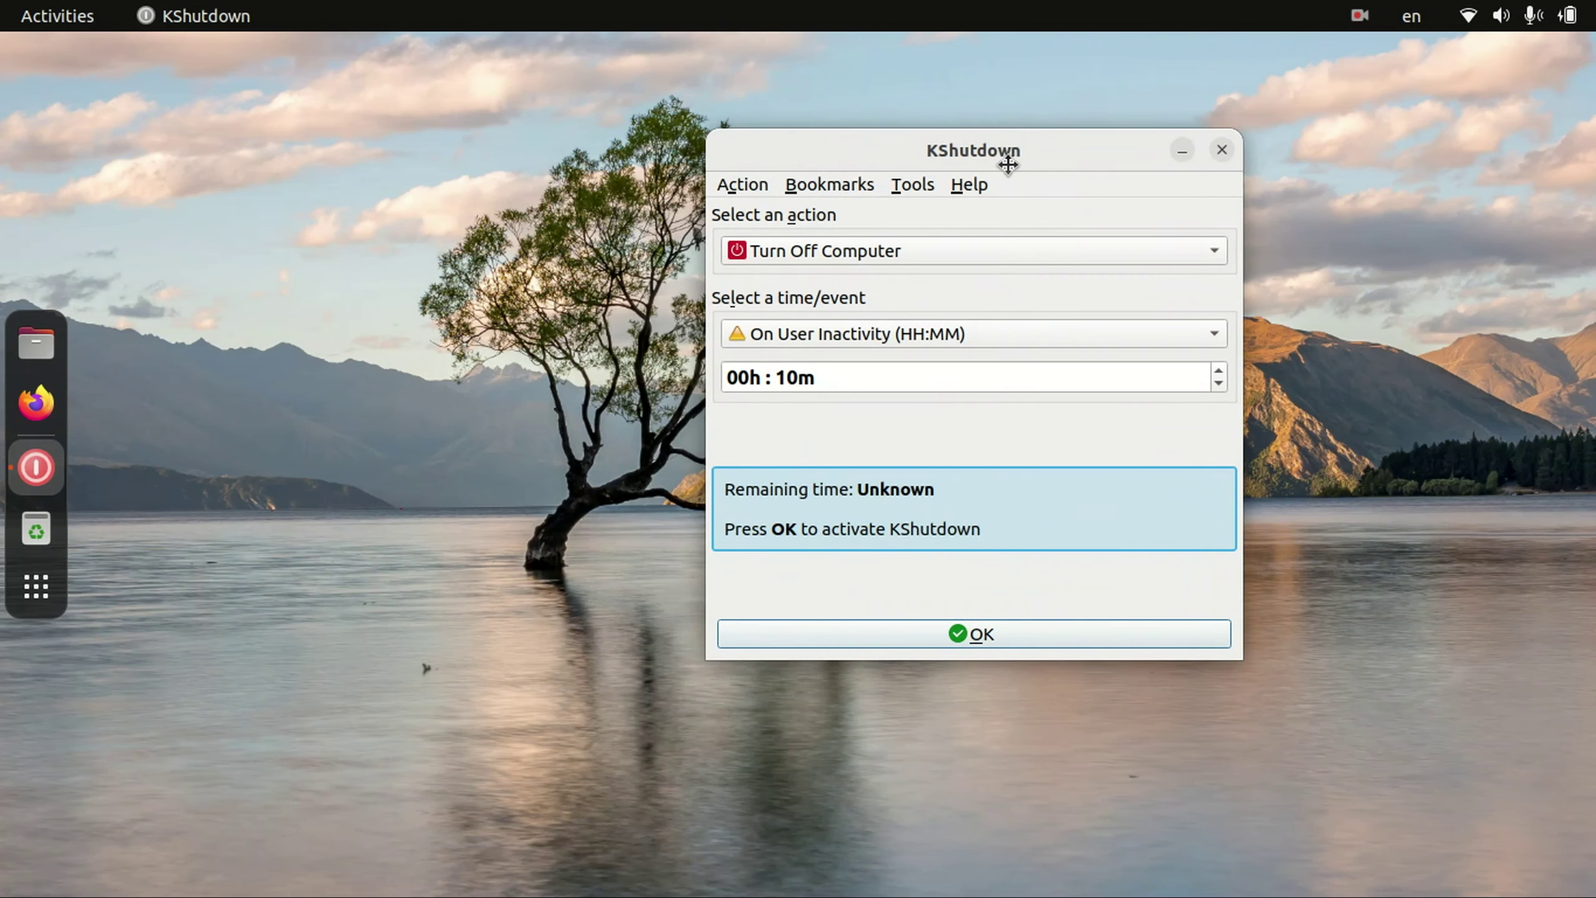
# Step: Change the action to Extras and choose the VLC entry of the Stop group as its command
pyautogui.click(753, 250)
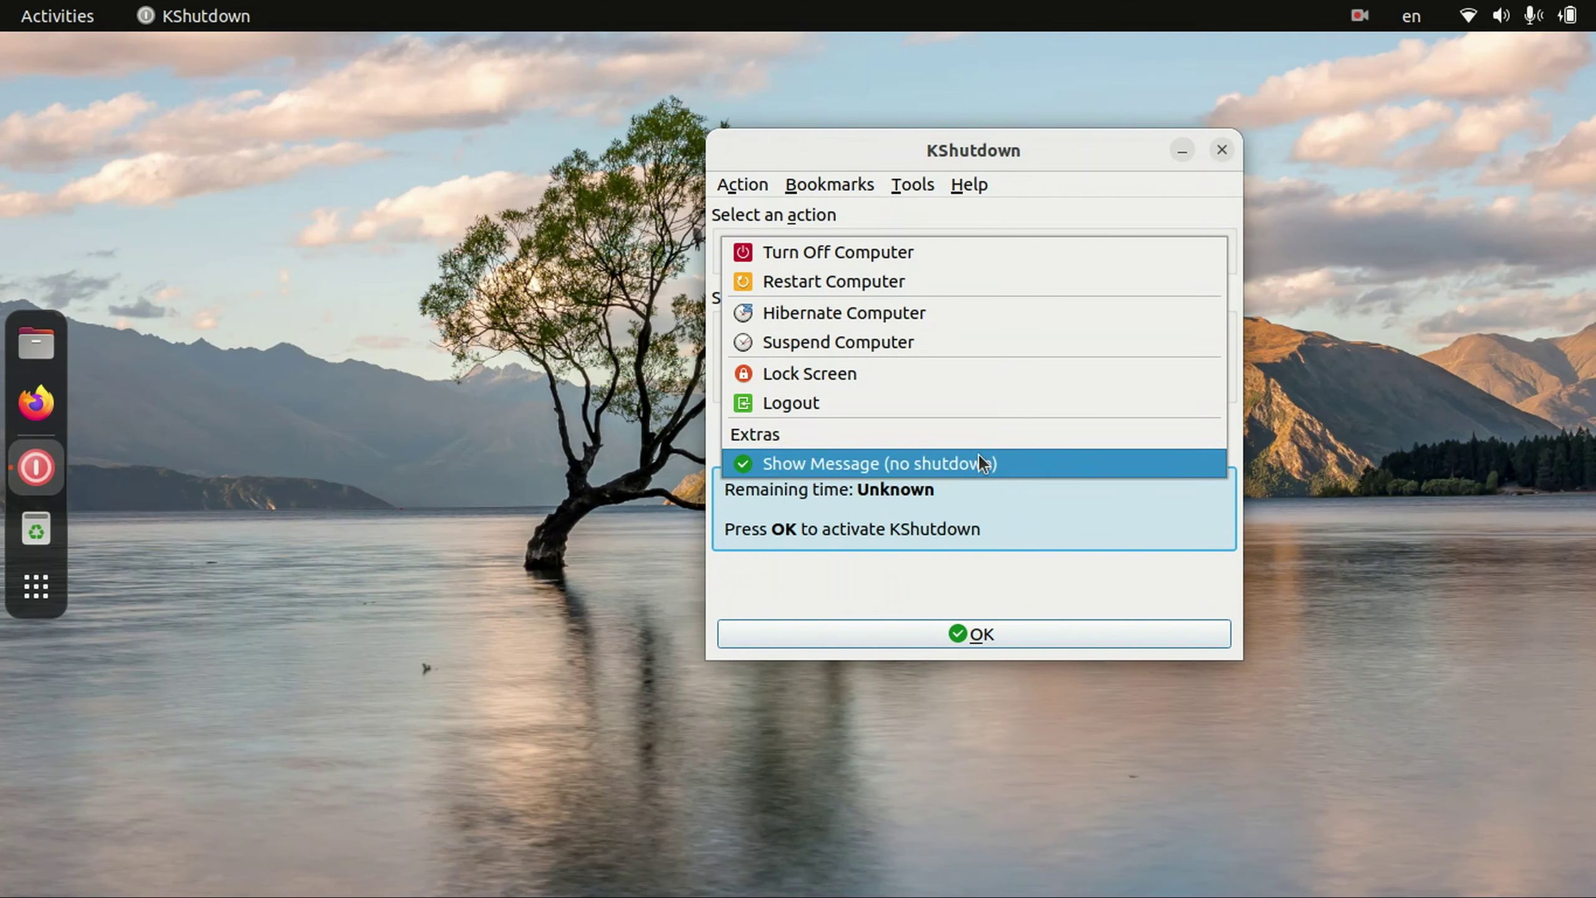
pyautogui.click(781, 435)
pyautogui.click(996, 293)
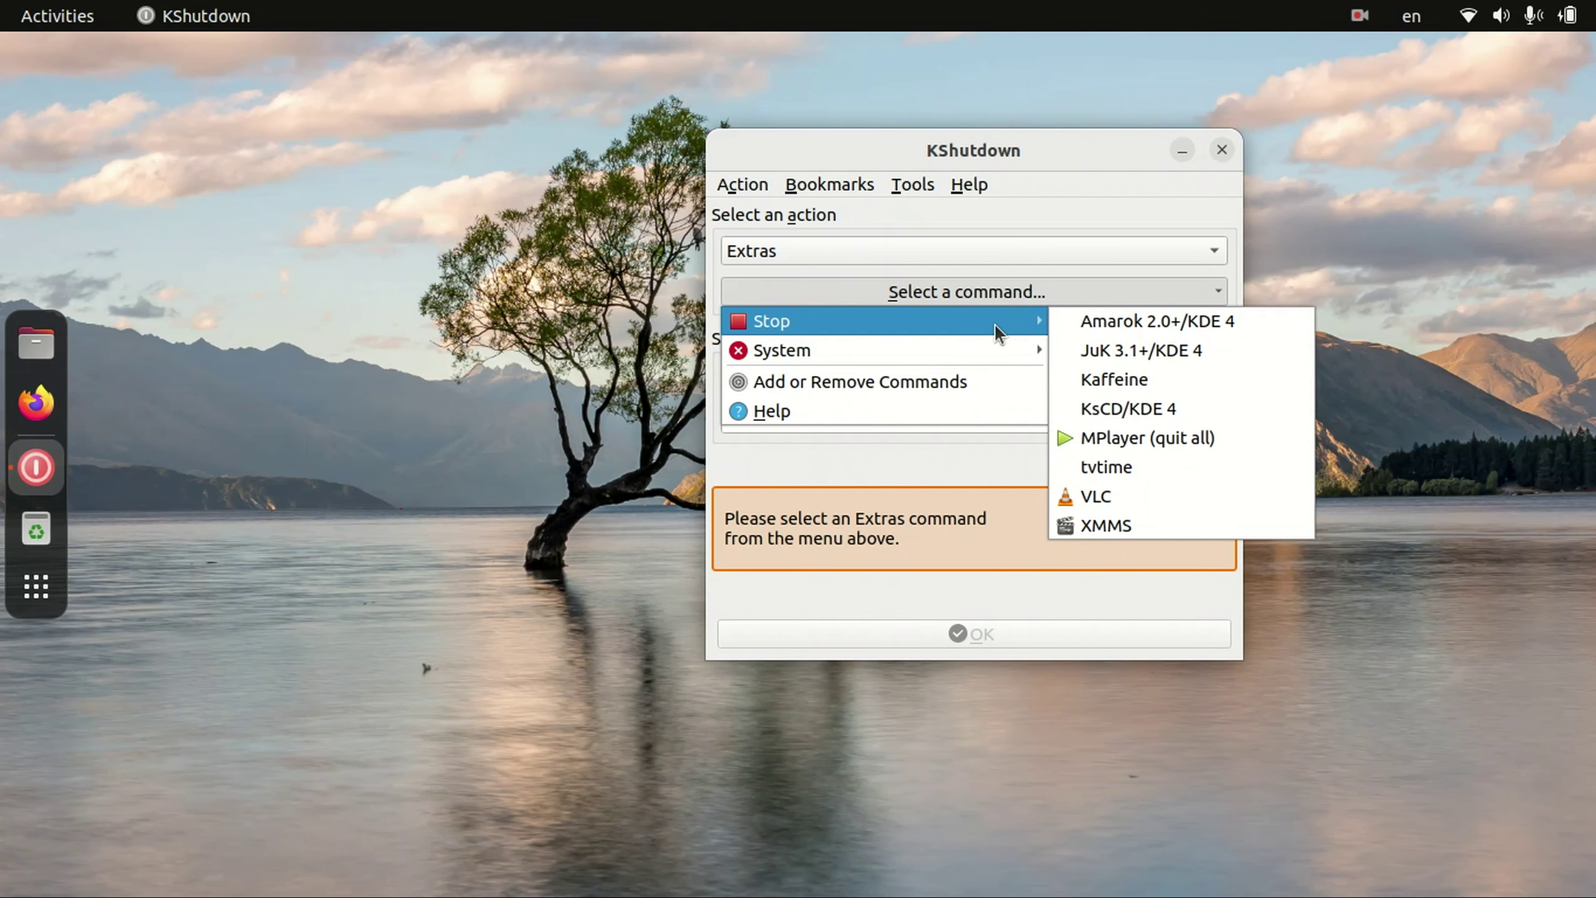
pyautogui.click(1120, 497)
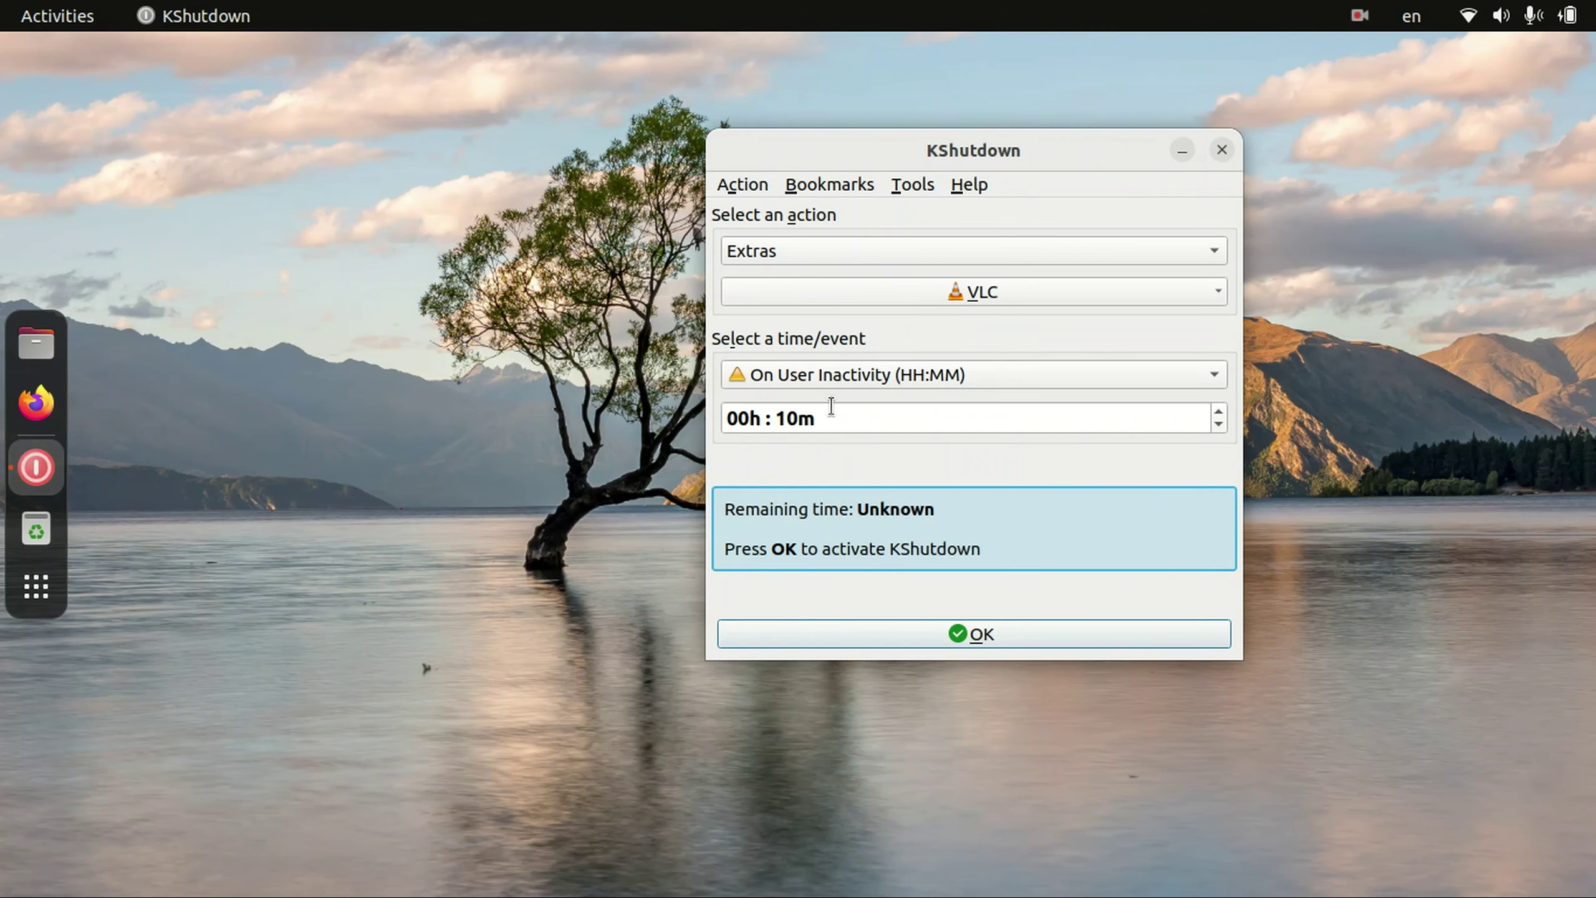
# Step: Open the kshutdown extras folder through Add or Remove Commands and move its window to the middle of the desktop
pyautogui.click(970, 291)
pyautogui.moveTo(957, 317)
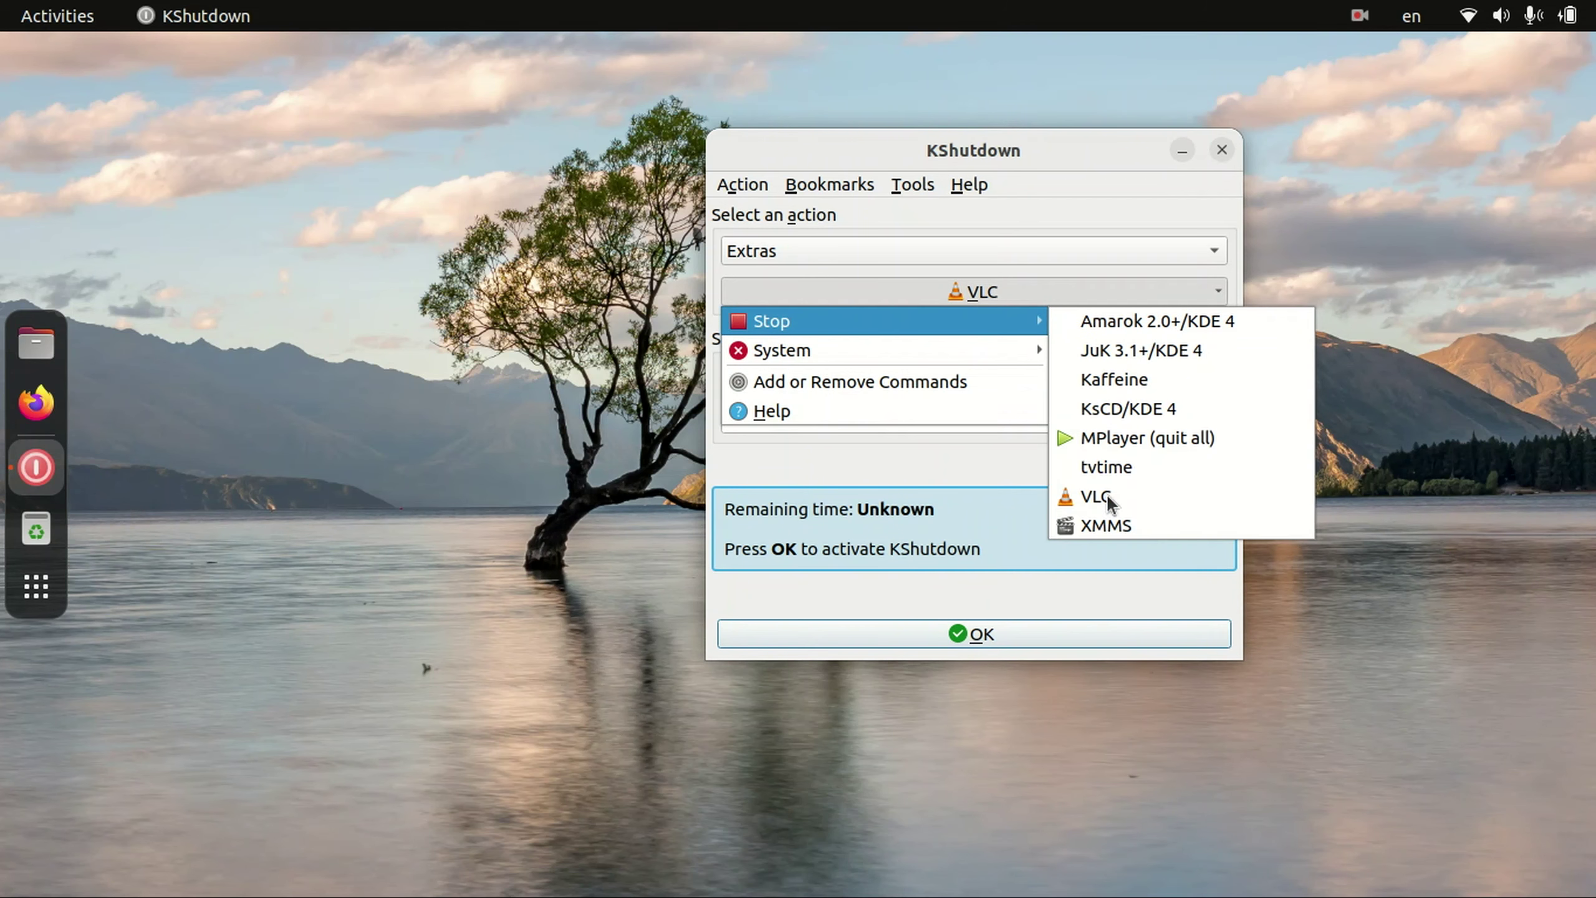
pyautogui.click(888, 382)
pyautogui.click(1004, 498)
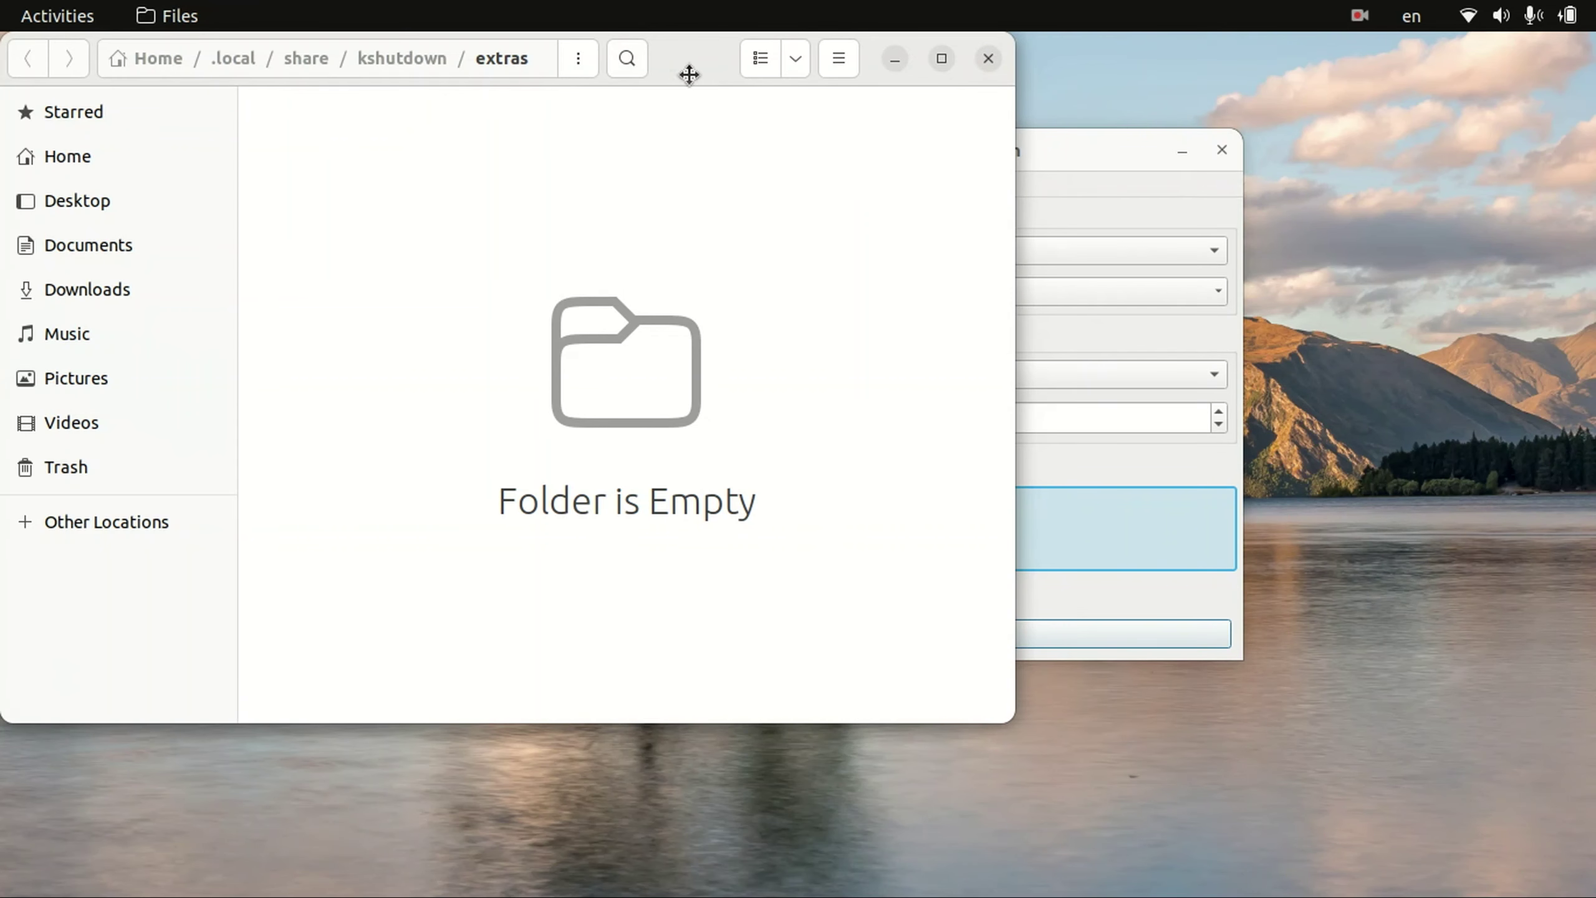
pyautogui.moveTo(689, 74); pyautogui.dragTo(1002, 156)
pyautogui.moveTo(598, 201); pyautogui.dragTo(1068, 676)
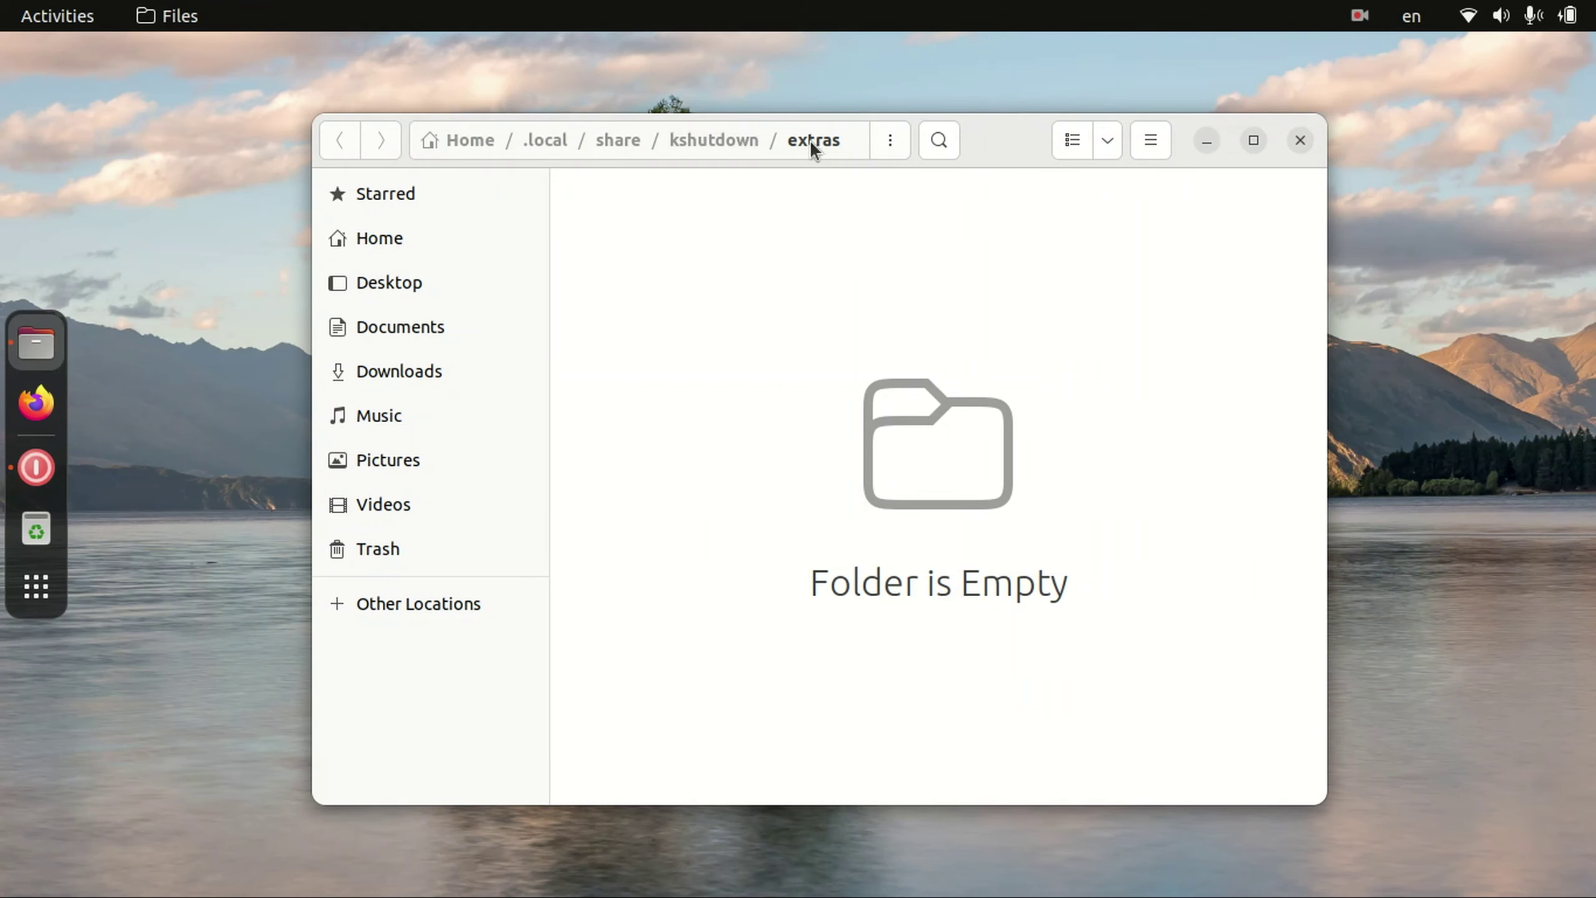
# Step: Open the Downloads folder in a new tab and create a link to the Venice Beach MP3 file
pyautogui.rightClick(451, 372)
pyautogui.click(474, 466)
pyautogui.click(994, 192)
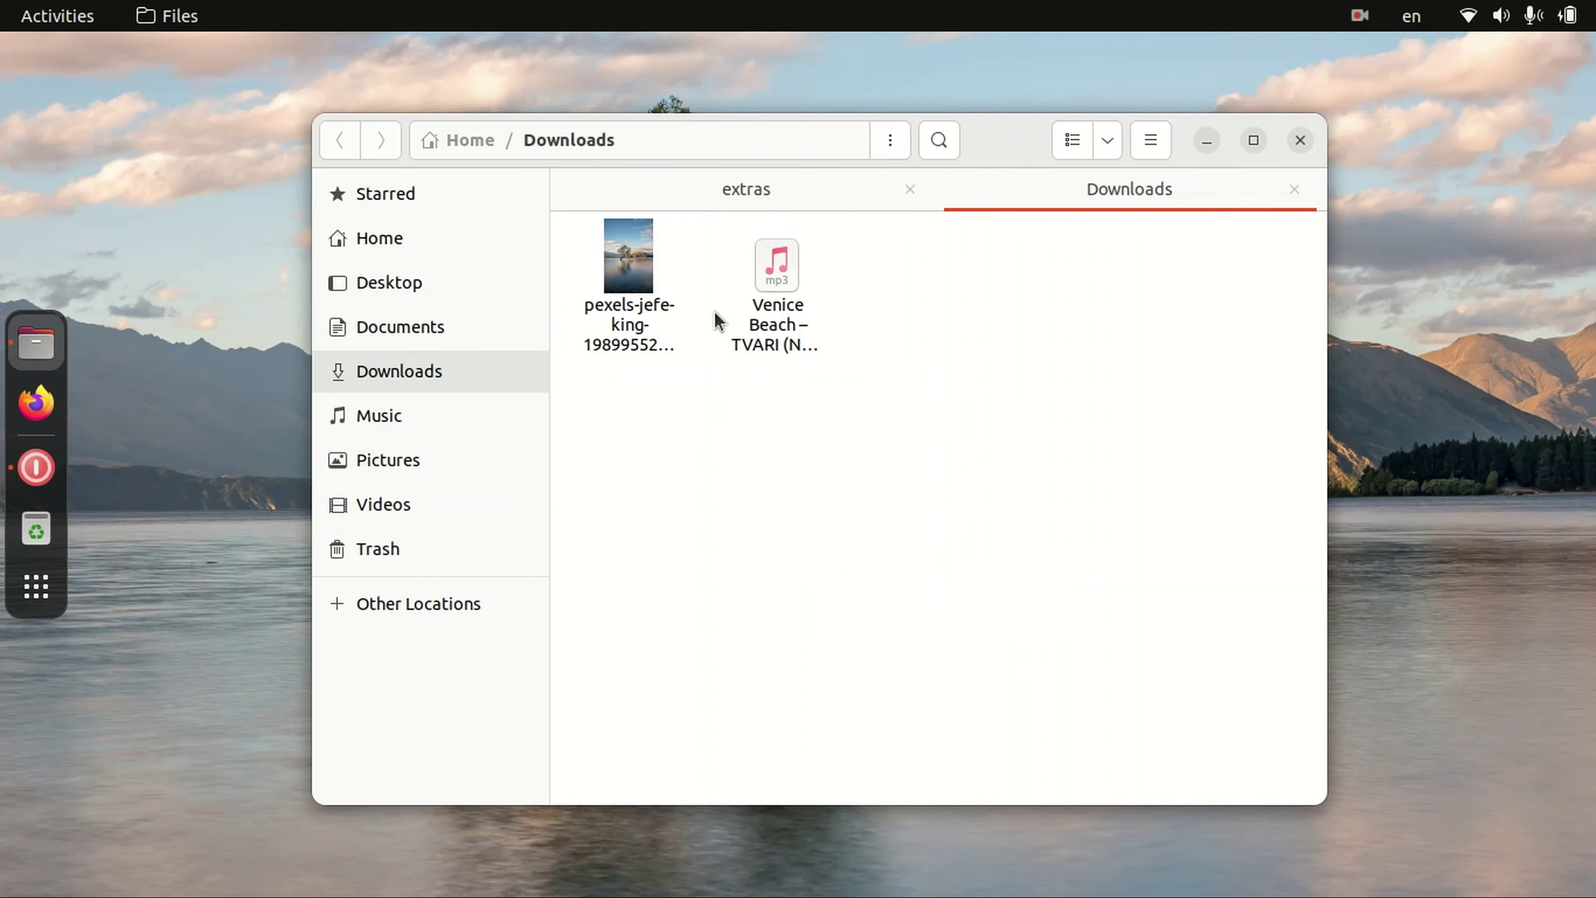
pyautogui.click(777, 326)
pyautogui.rightClick(756, 332)
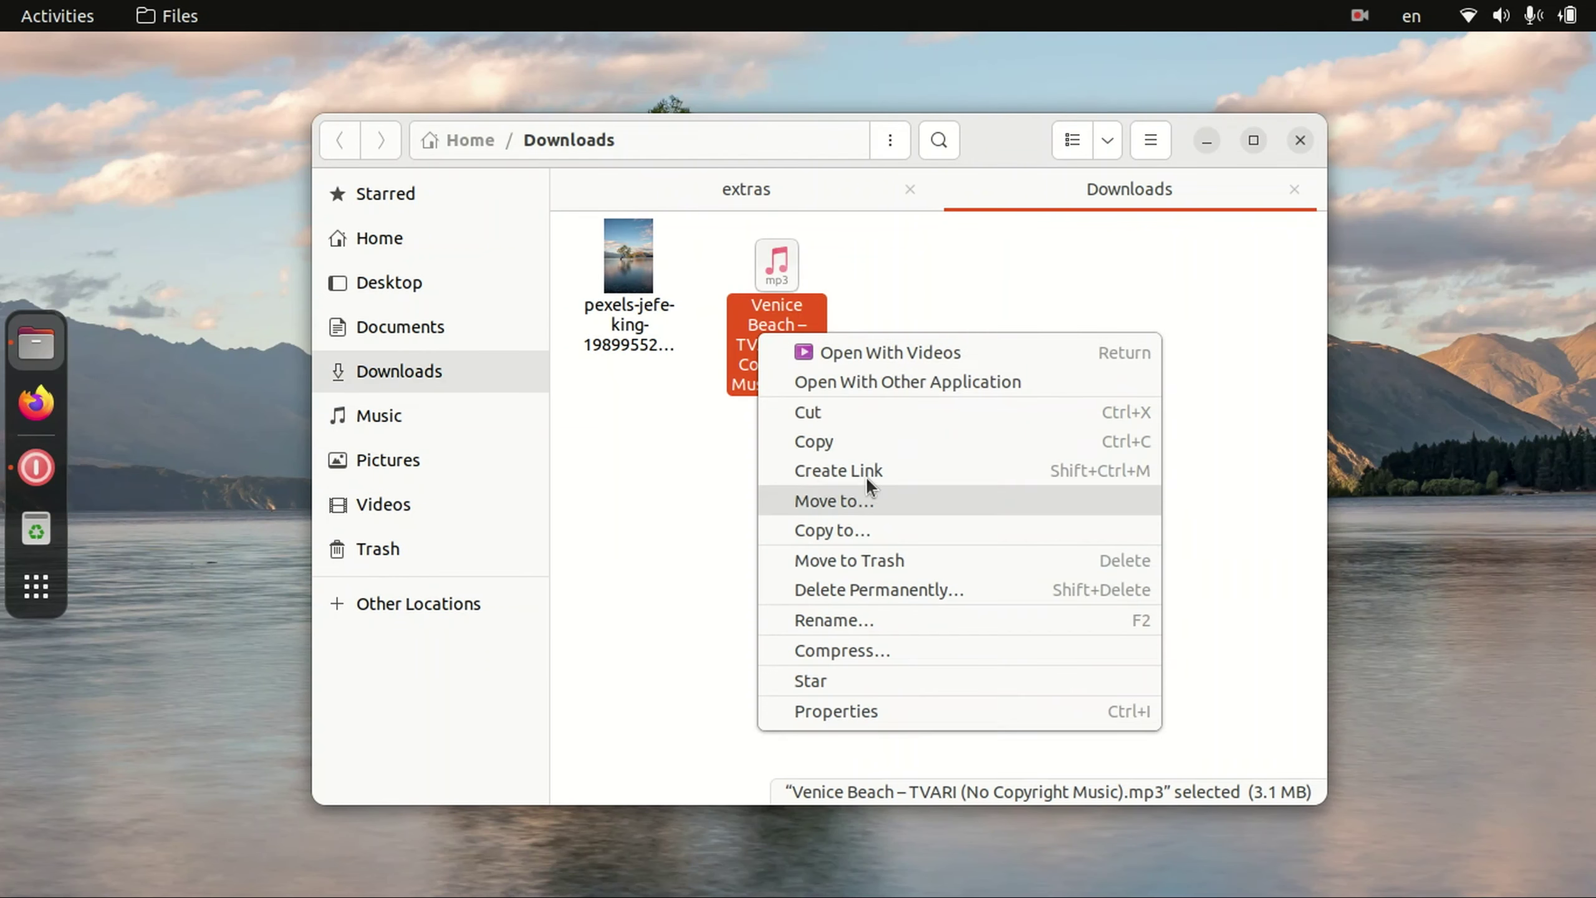
pyautogui.click(842, 471)
# Step: Copy the MP3 link into the extras folder and move the file window down to uncover KShutdown
pyautogui.rightClick(875, 331)
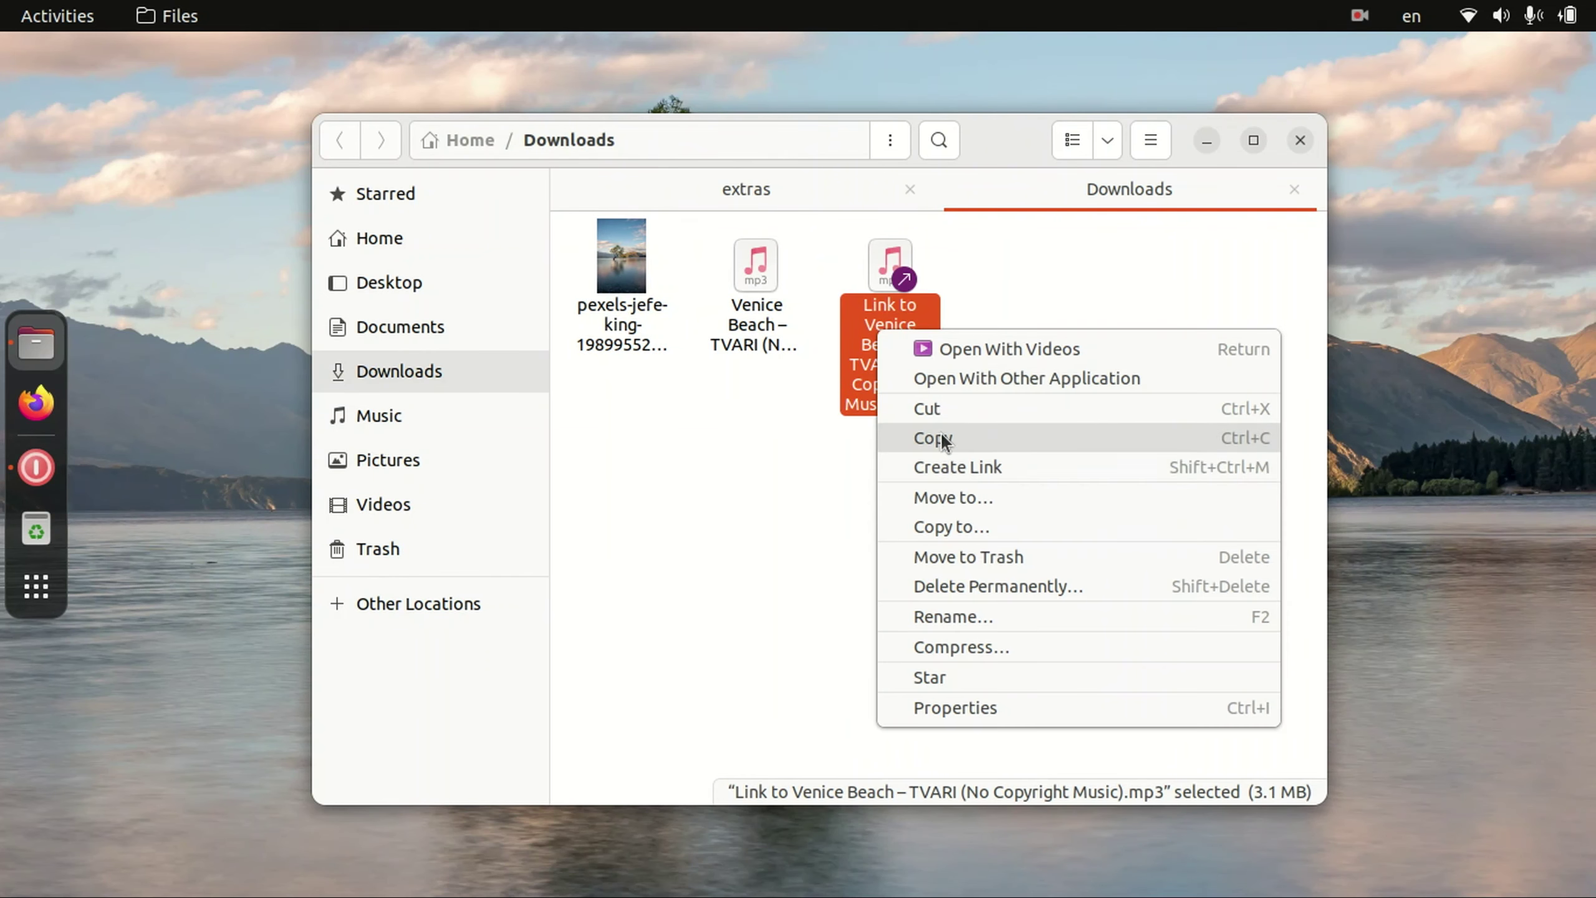
pyautogui.click(940, 432)
pyautogui.click(785, 192)
pyautogui.rightClick(840, 350)
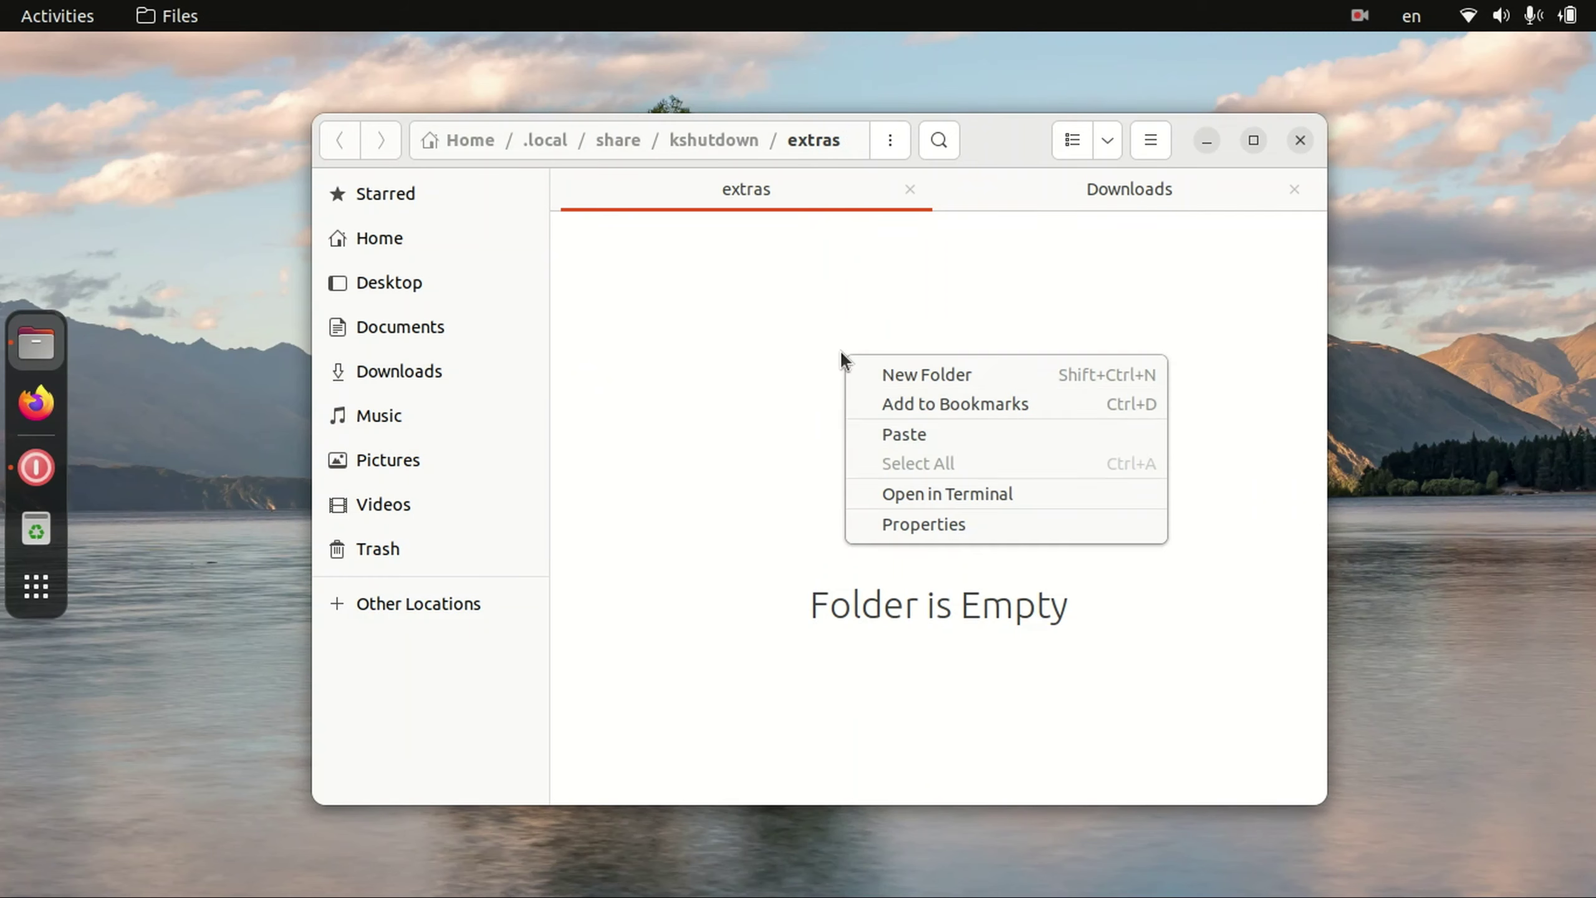
pyautogui.click(893, 430)
pyautogui.moveTo(1025, 139); pyautogui.dragTo(907, 555)
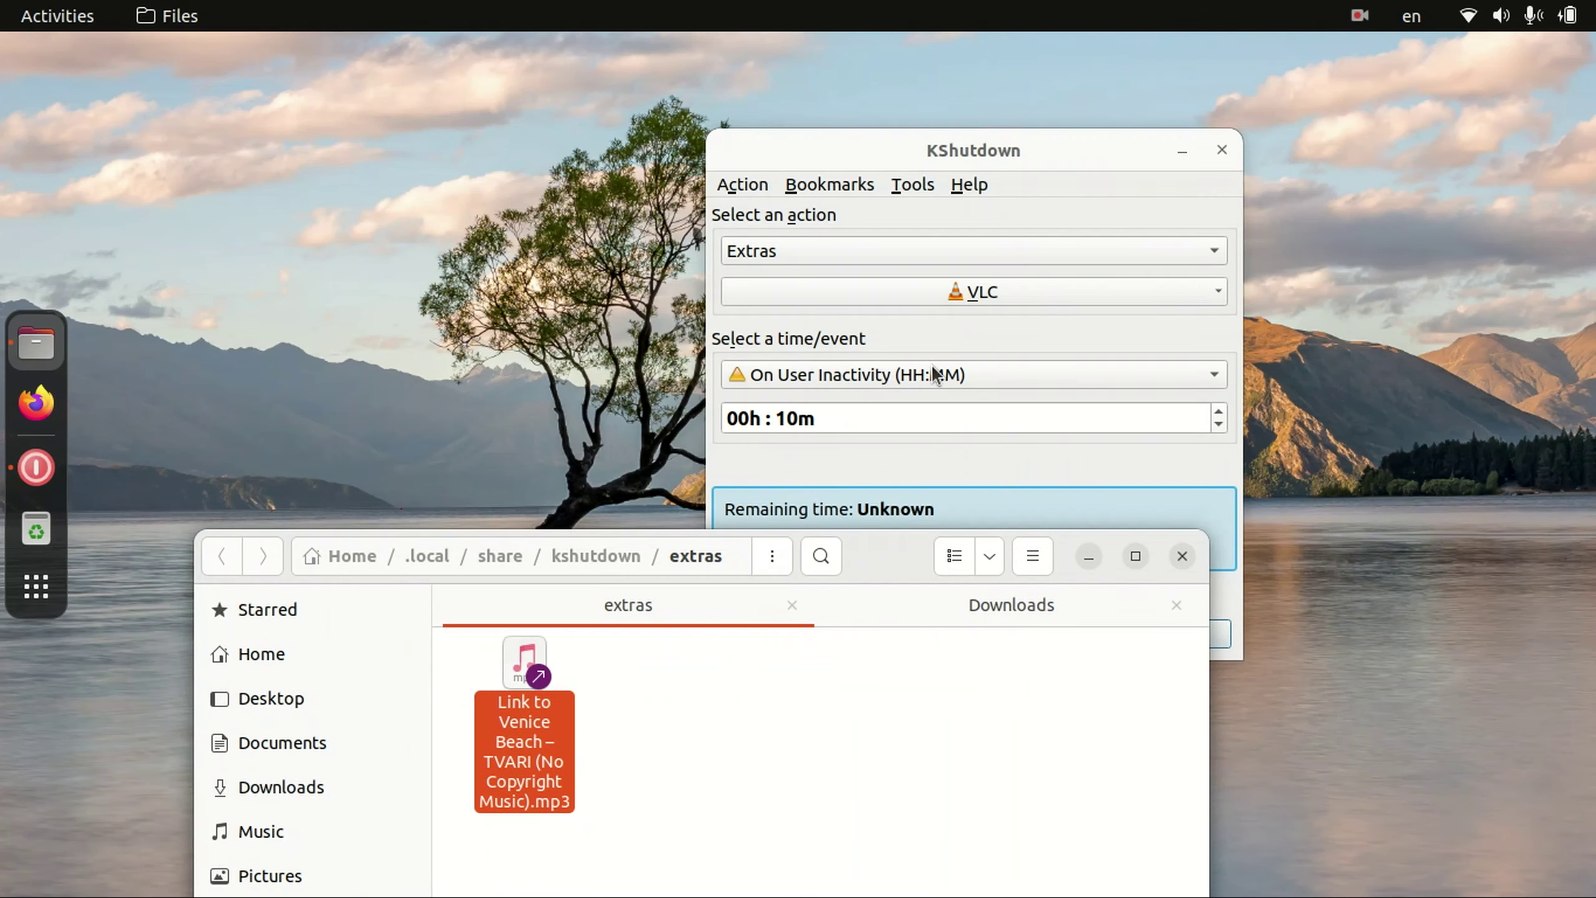
# Step: Switch the KShutdown trigger to When selected application exit
pyautogui.click(848, 250)
pyautogui.click(902, 376)
pyautogui.click(900, 374)
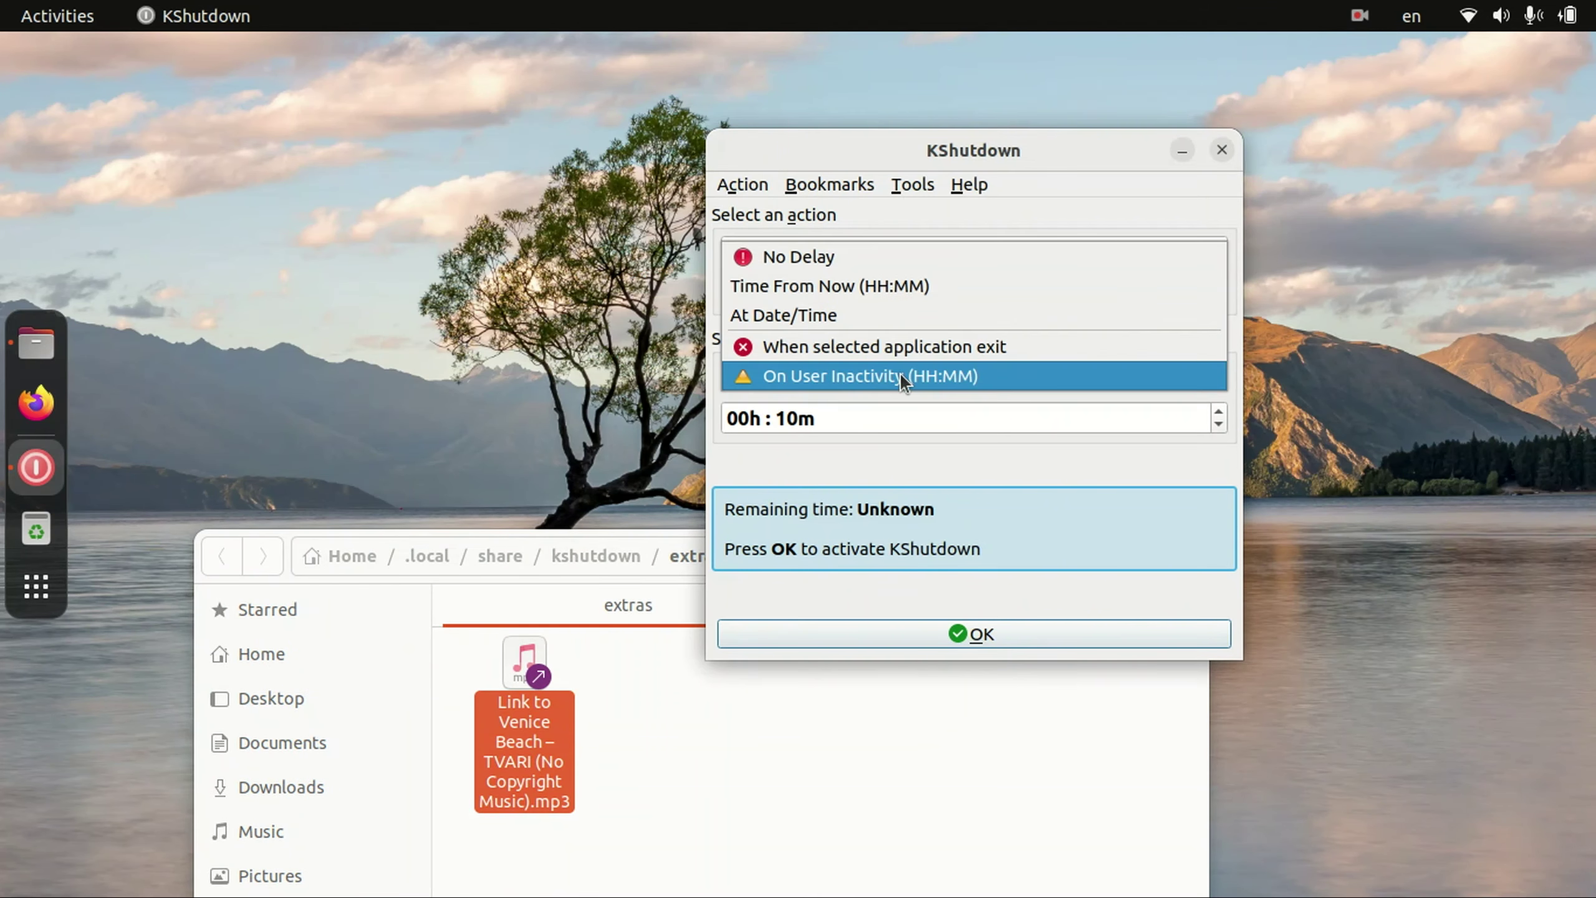
pyautogui.click(900, 374)
pyautogui.click(887, 374)
pyautogui.click(866, 349)
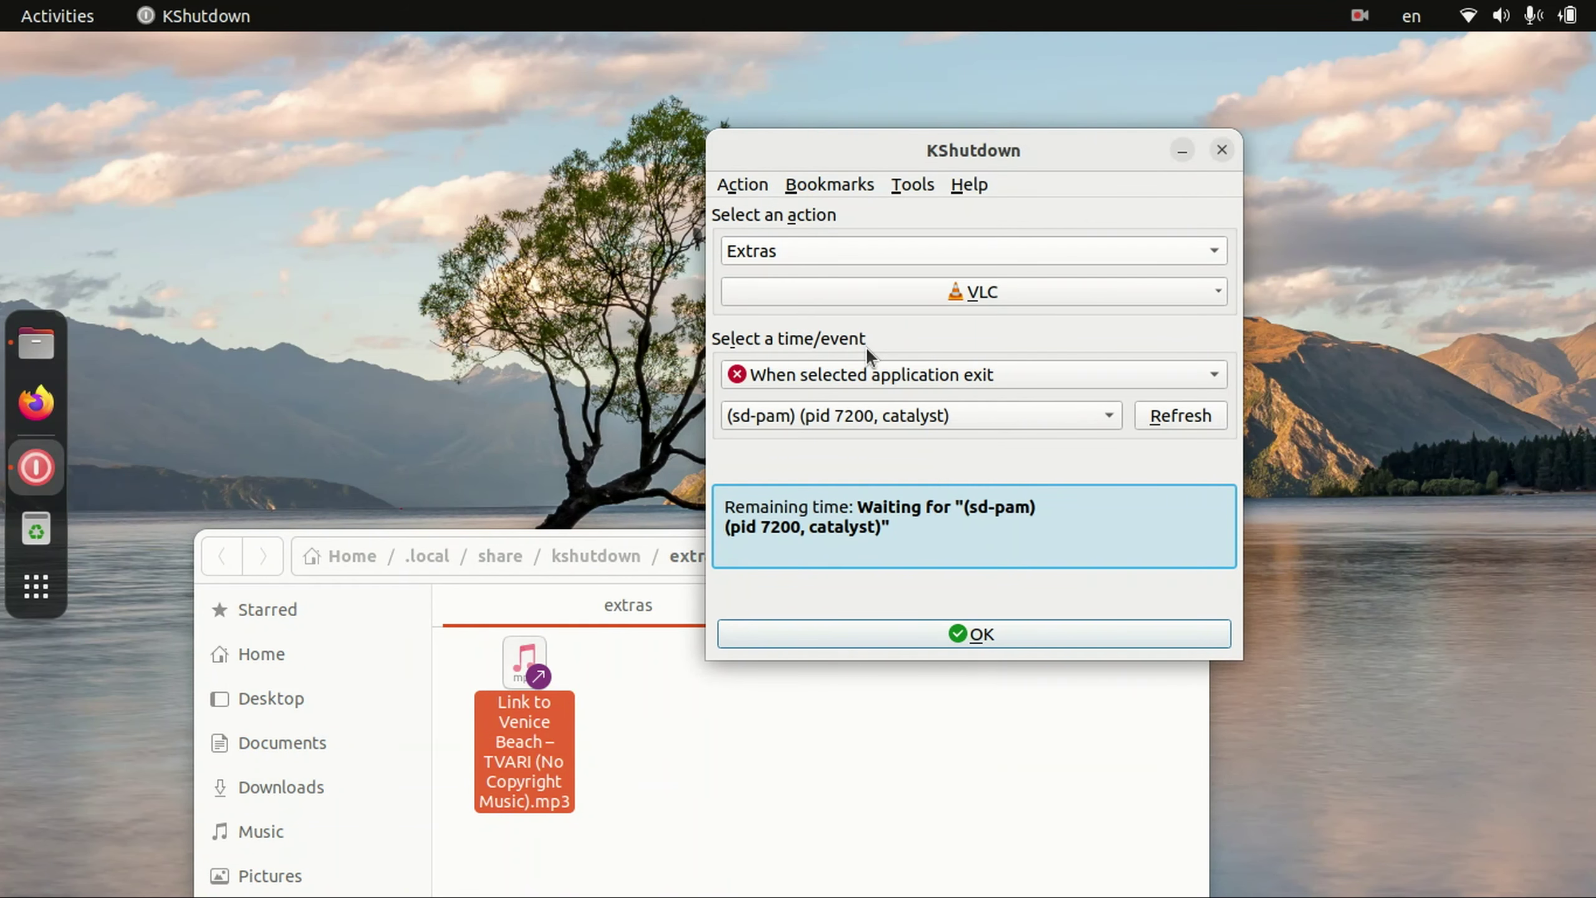
# Step: Search the applications for "ged" and open the gedit text editor
pyautogui.press('super')
pyautogui.write('ged')
pyautogui.click(798, 216)
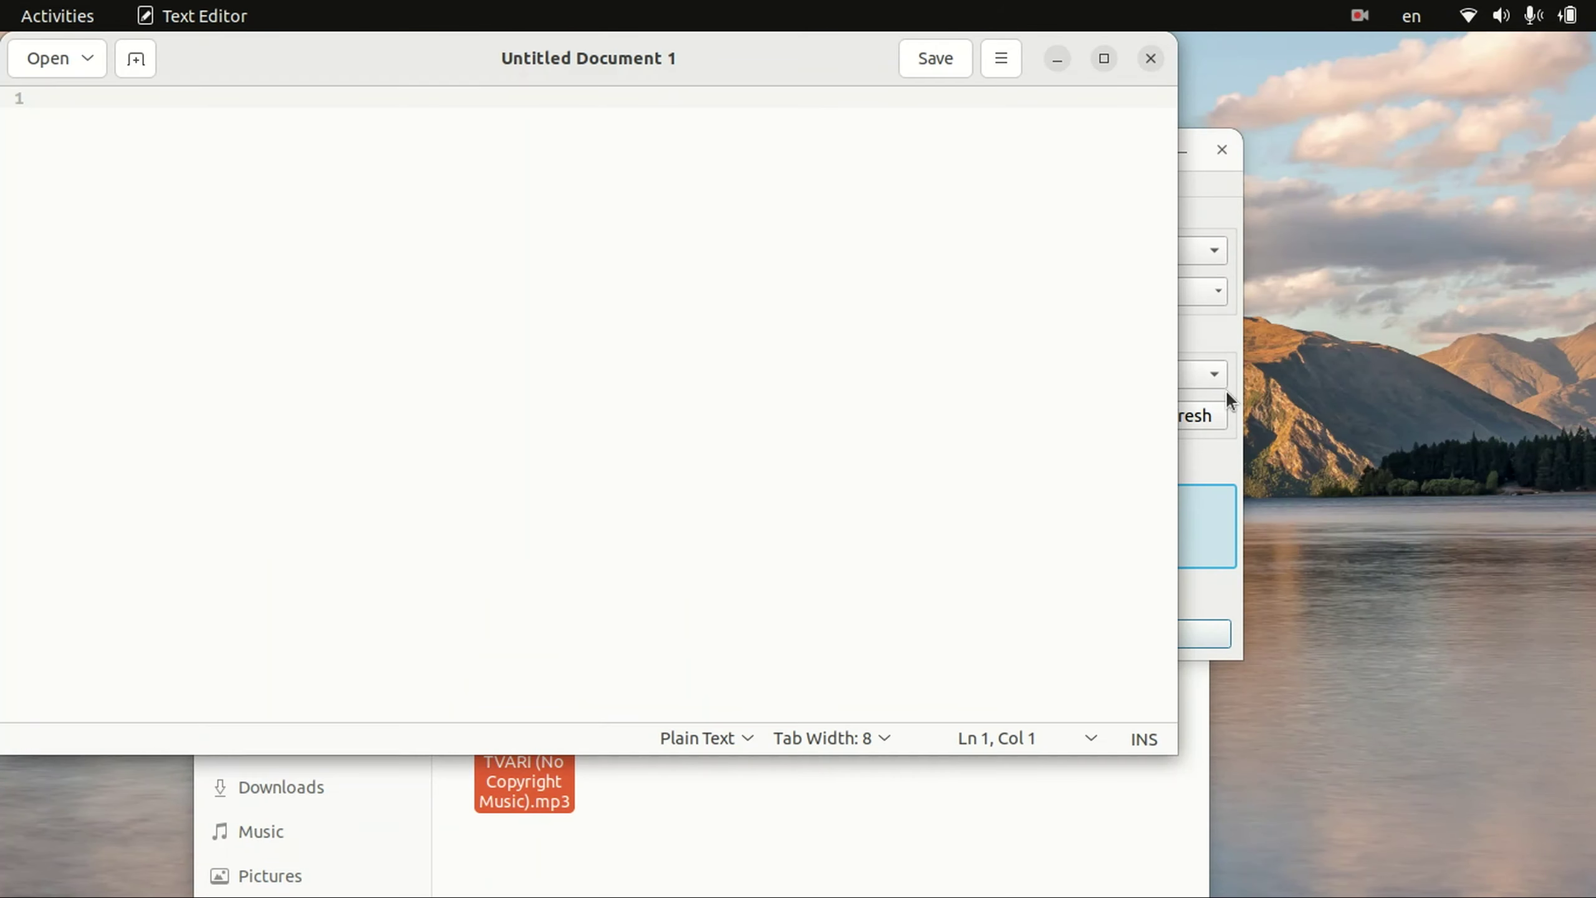
# Step: Return to KShutdown, select the gedit process as the application to wait for, and activate the Extras action
pyautogui.click(1218, 415)
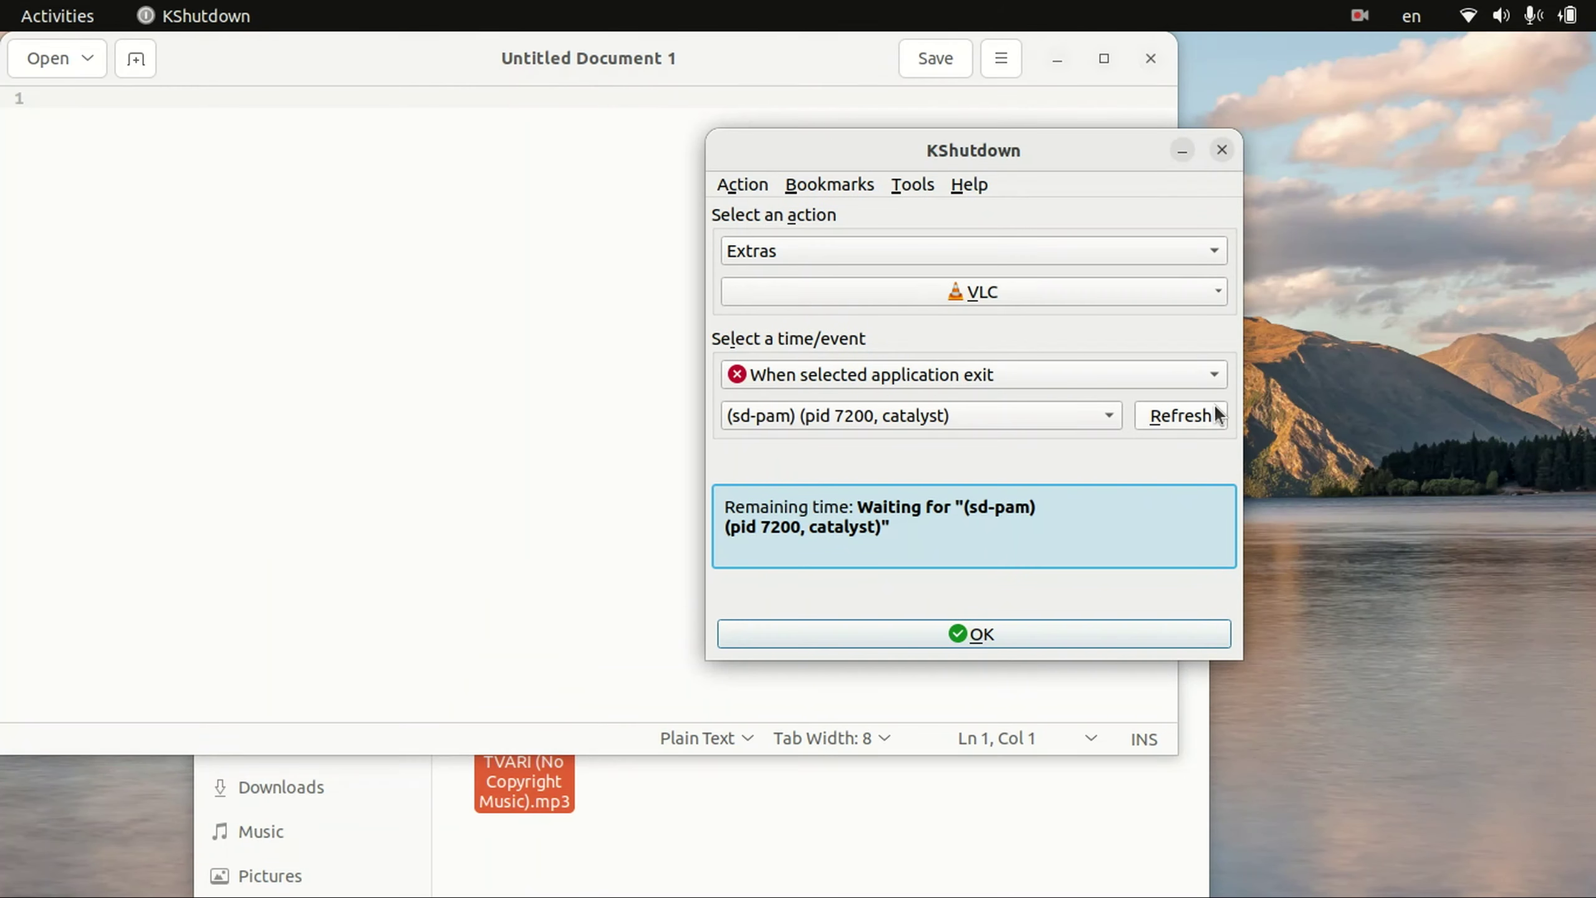
pyautogui.click(1078, 415)
pyautogui.click(835, 364)
pyautogui.moveTo(974, 154); pyautogui.dragTo(1226, 154)
pyautogui.click(1202, 630)
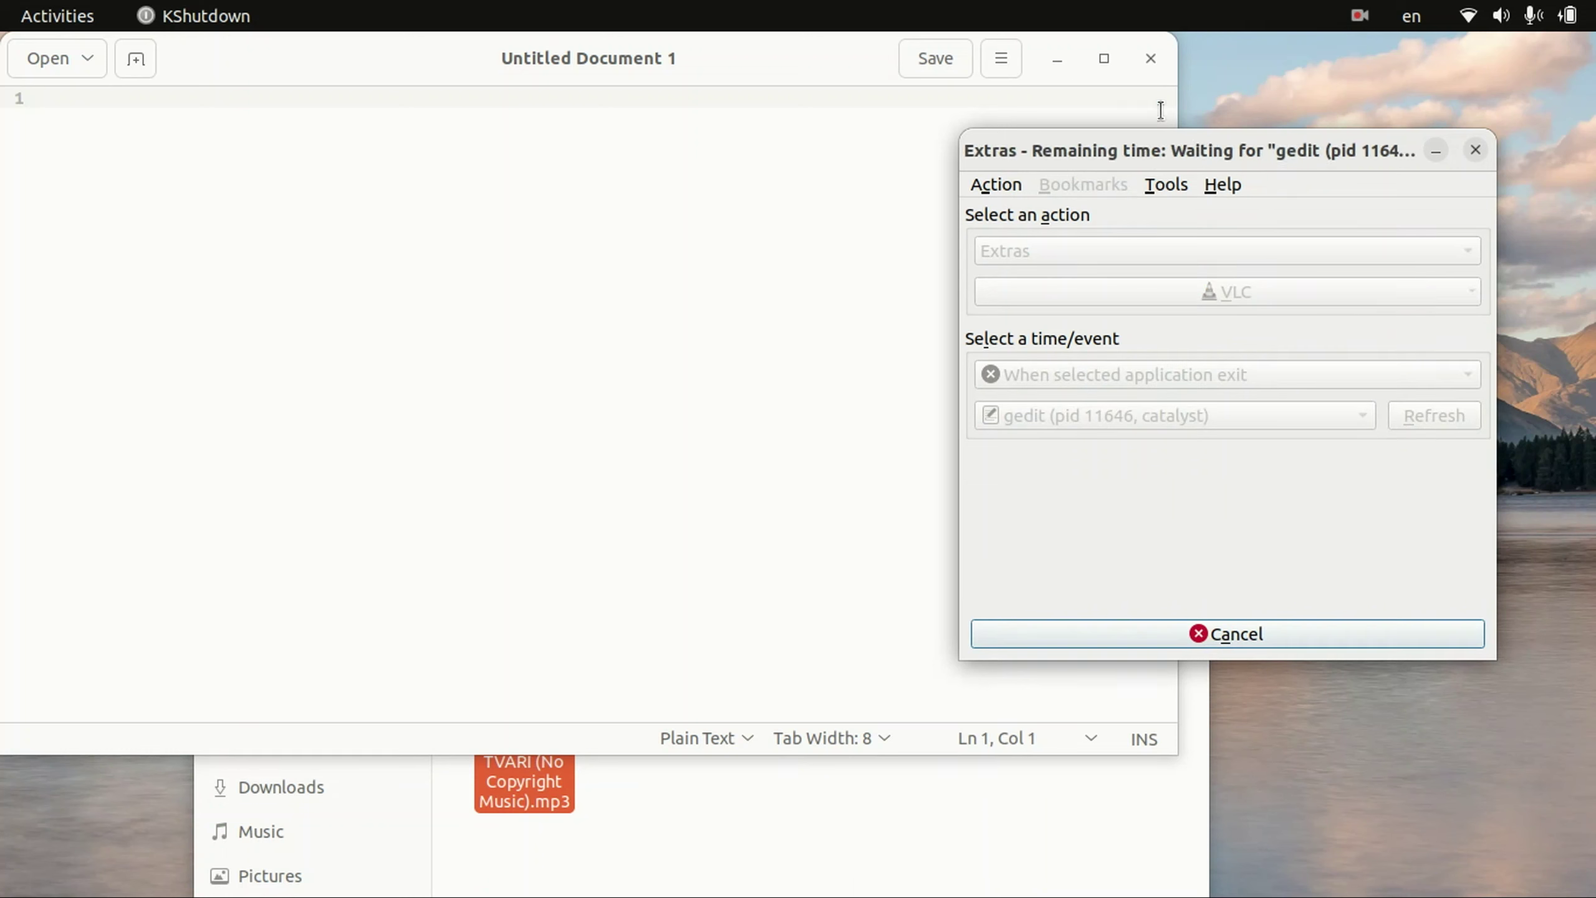
# Step: Cancel the pending Extras action and bring the extras folder forward to show the MP3 link in it
pyautogui.click(1324, 630)
pyautogui.click(1204, 295)
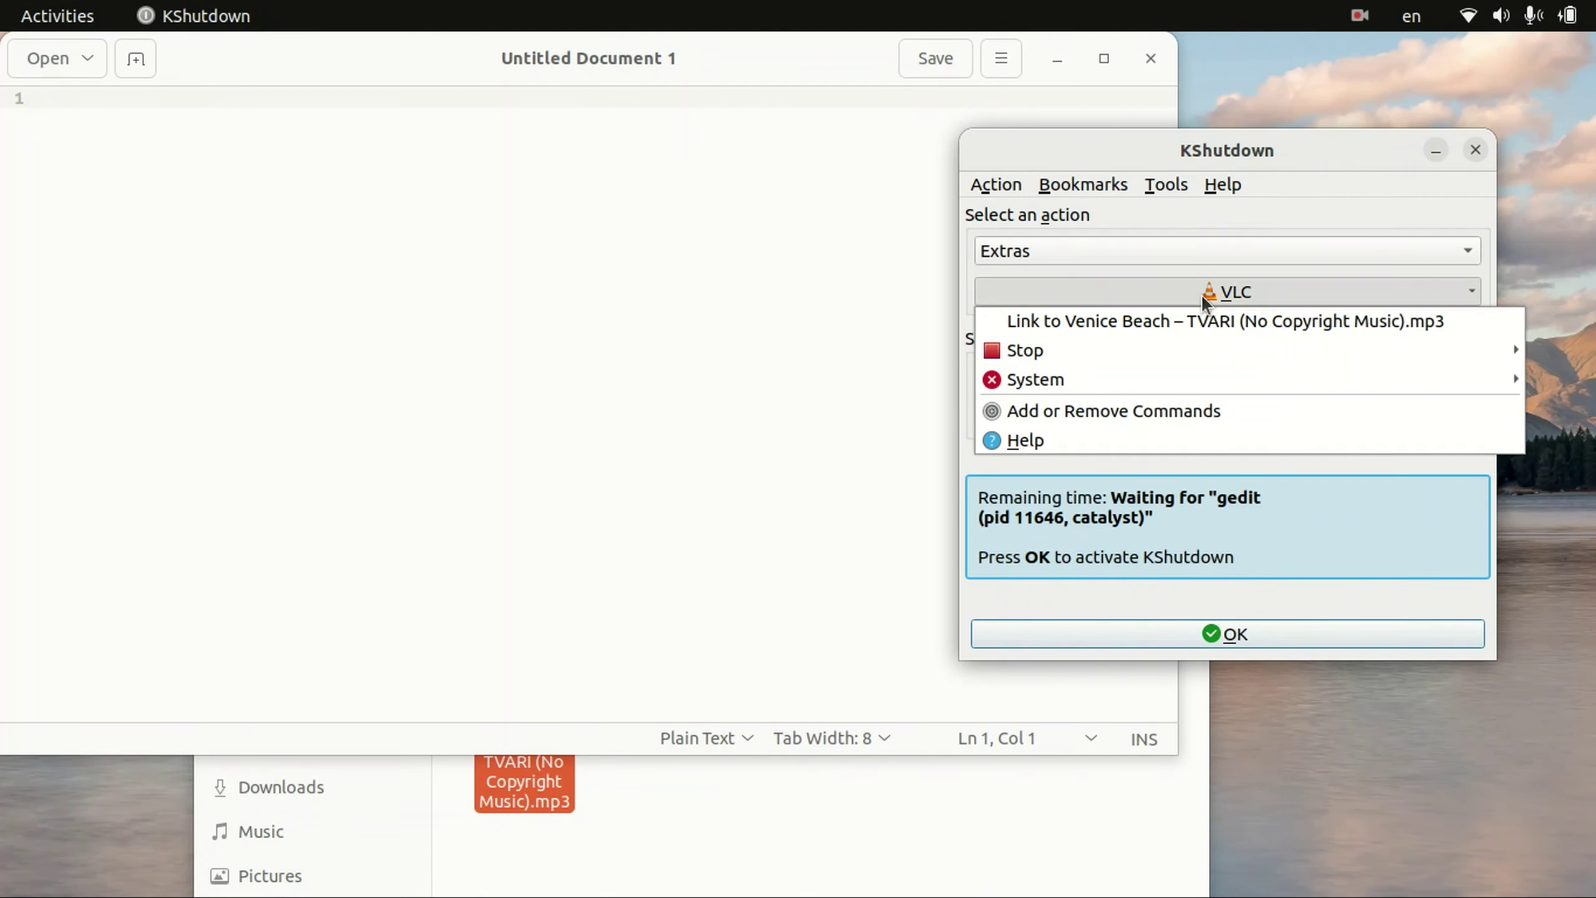
pyautogui.click(1068, 410)
pyautogui.click(661, 814)
pyautogui.moveTo(887, 555); pyautogui.dragTo(876, 141)
pyautogui.click(505, 251)
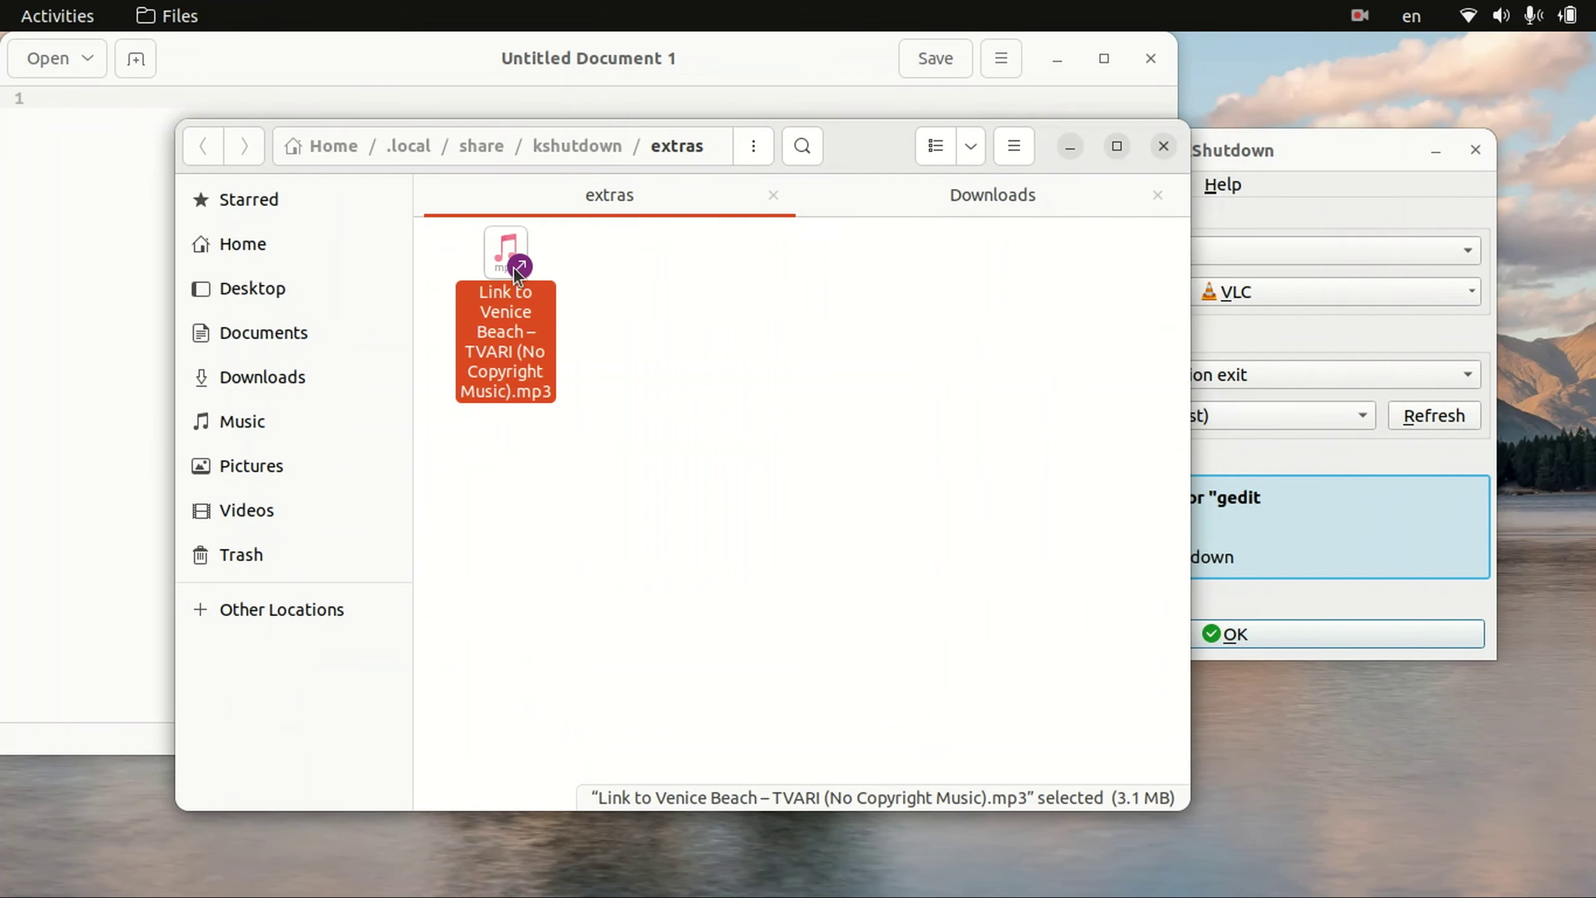
pyautogui.click(609, 353)
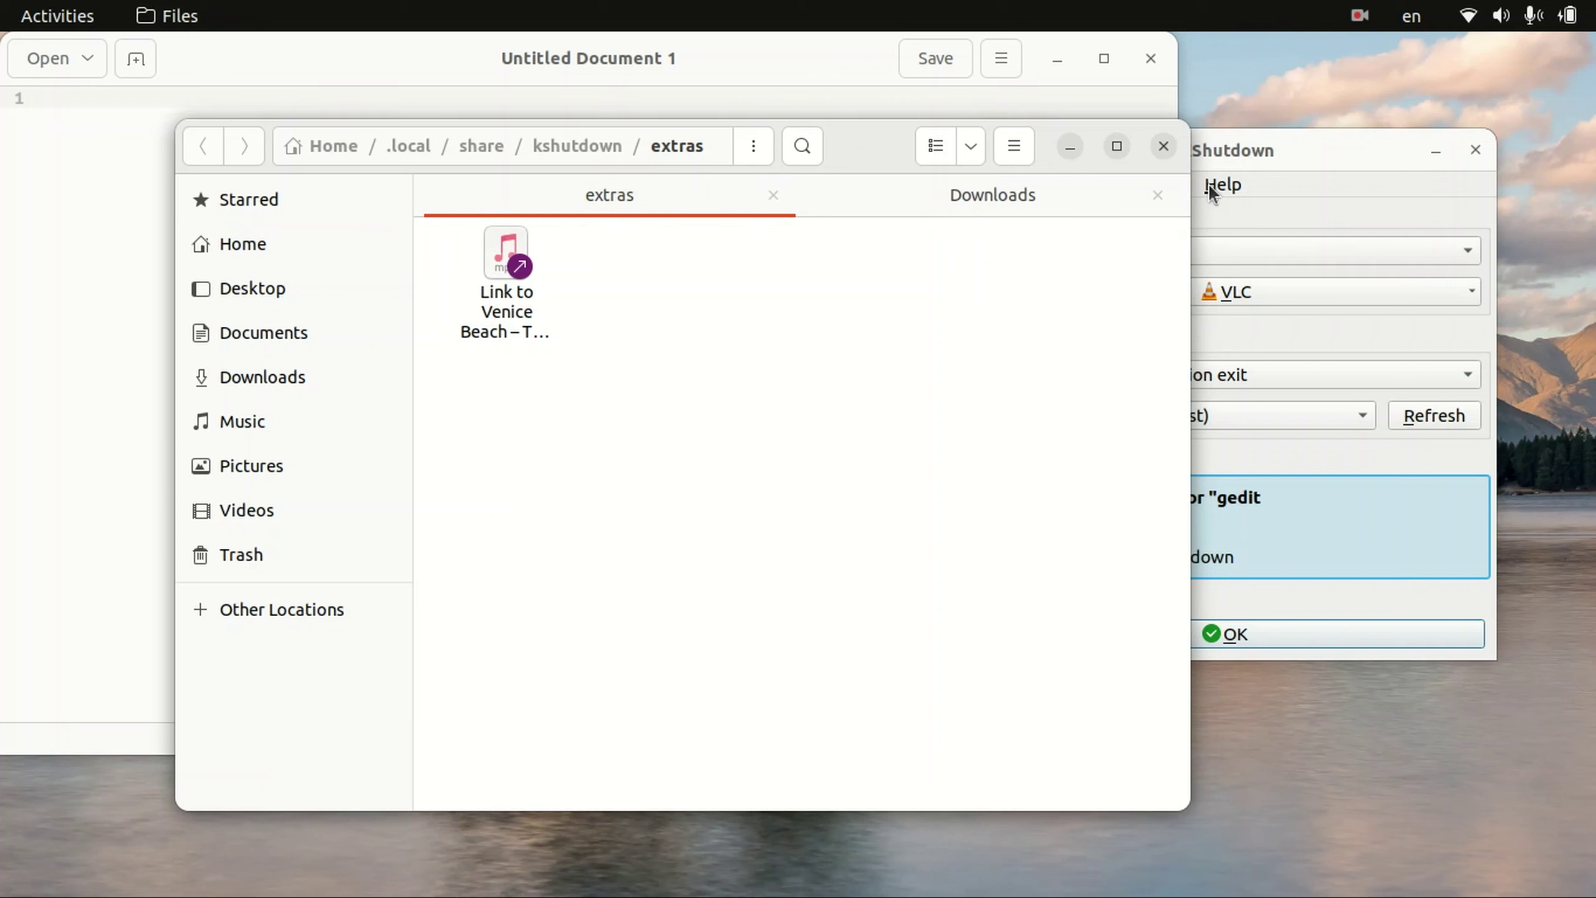
# Step: Choose the Venice Beach MP3 link as the Extras command in KShutdown and activate it to wait for gedit
pyautogui.click(1247, 234)
pyautogui.click(1109, 253)
pyautogui.click(1195, 288)
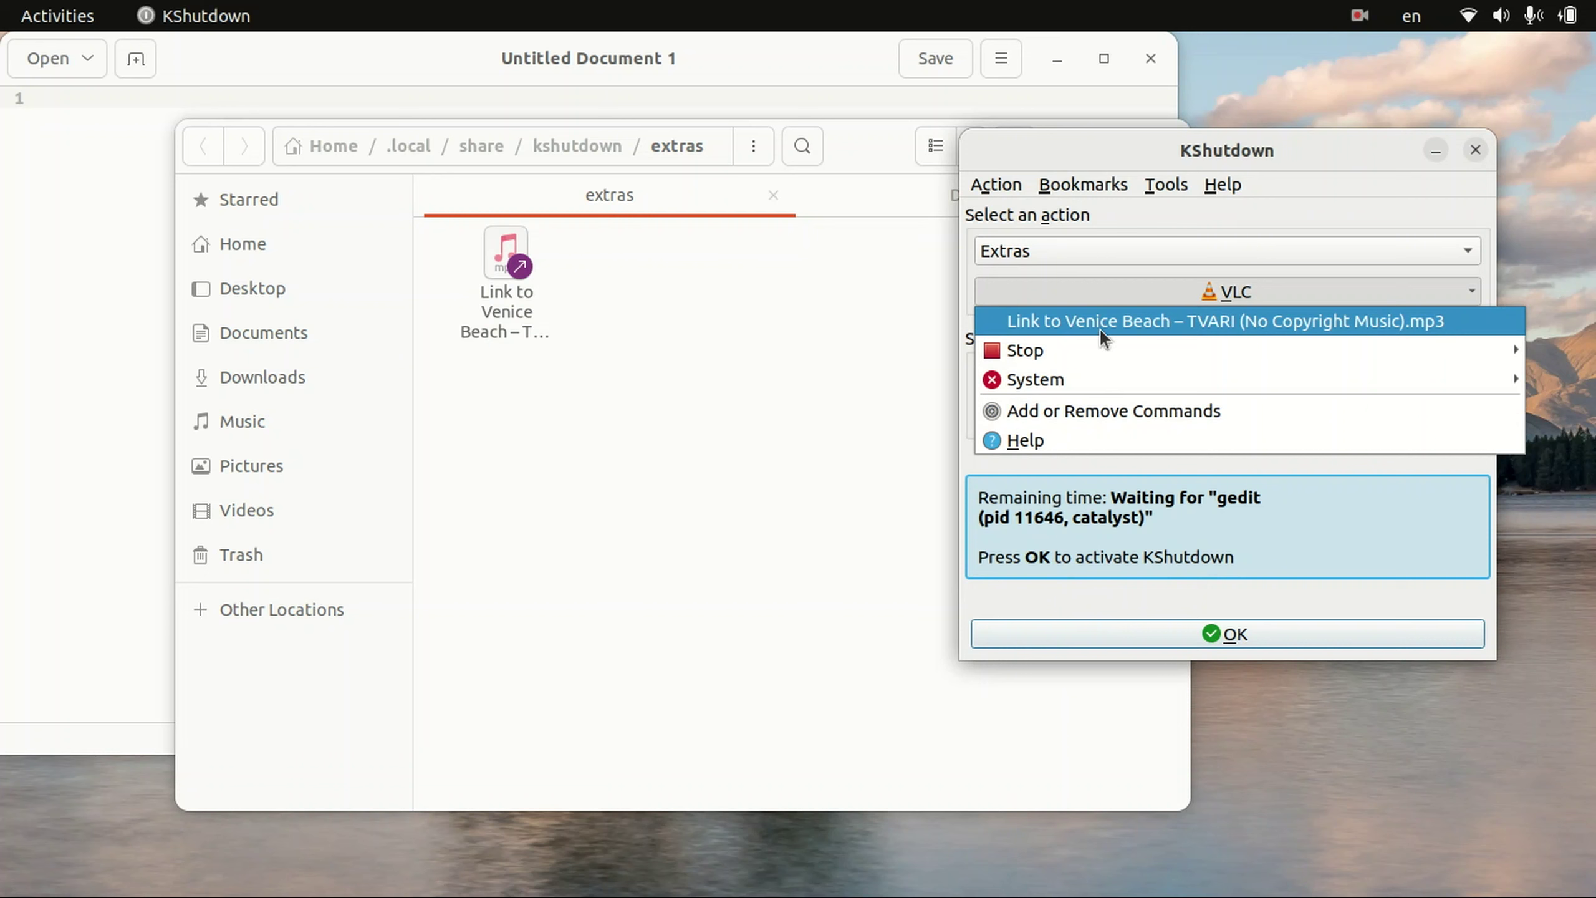
pyautogui.moveTo(1060, 343)
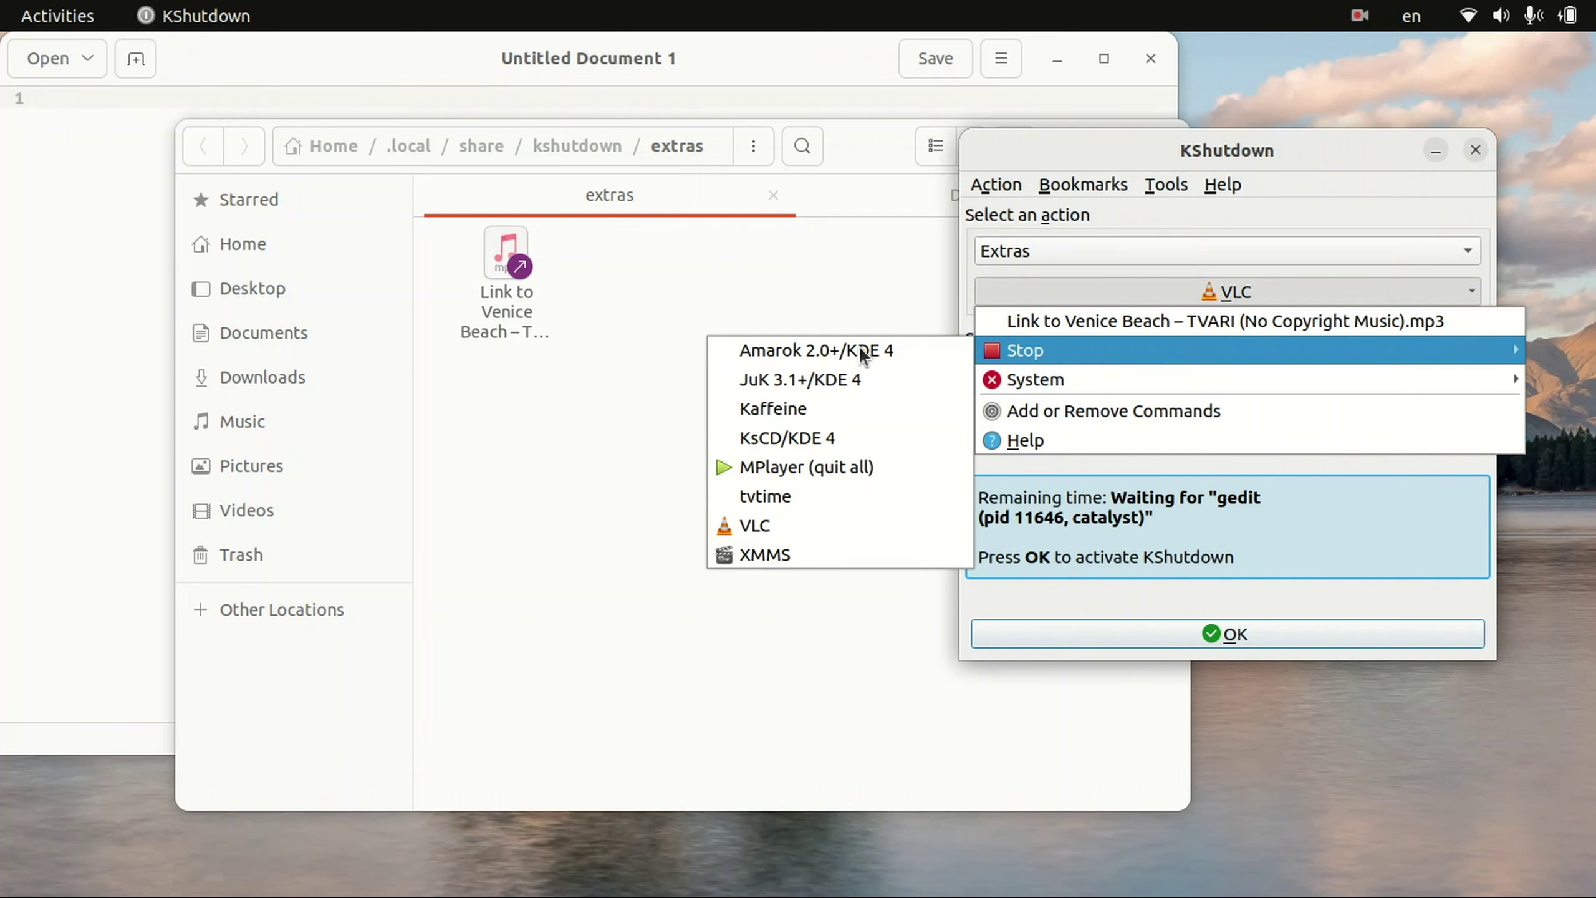
pyautogui.click(583, 308)
pyautogui.click(1115, 300)
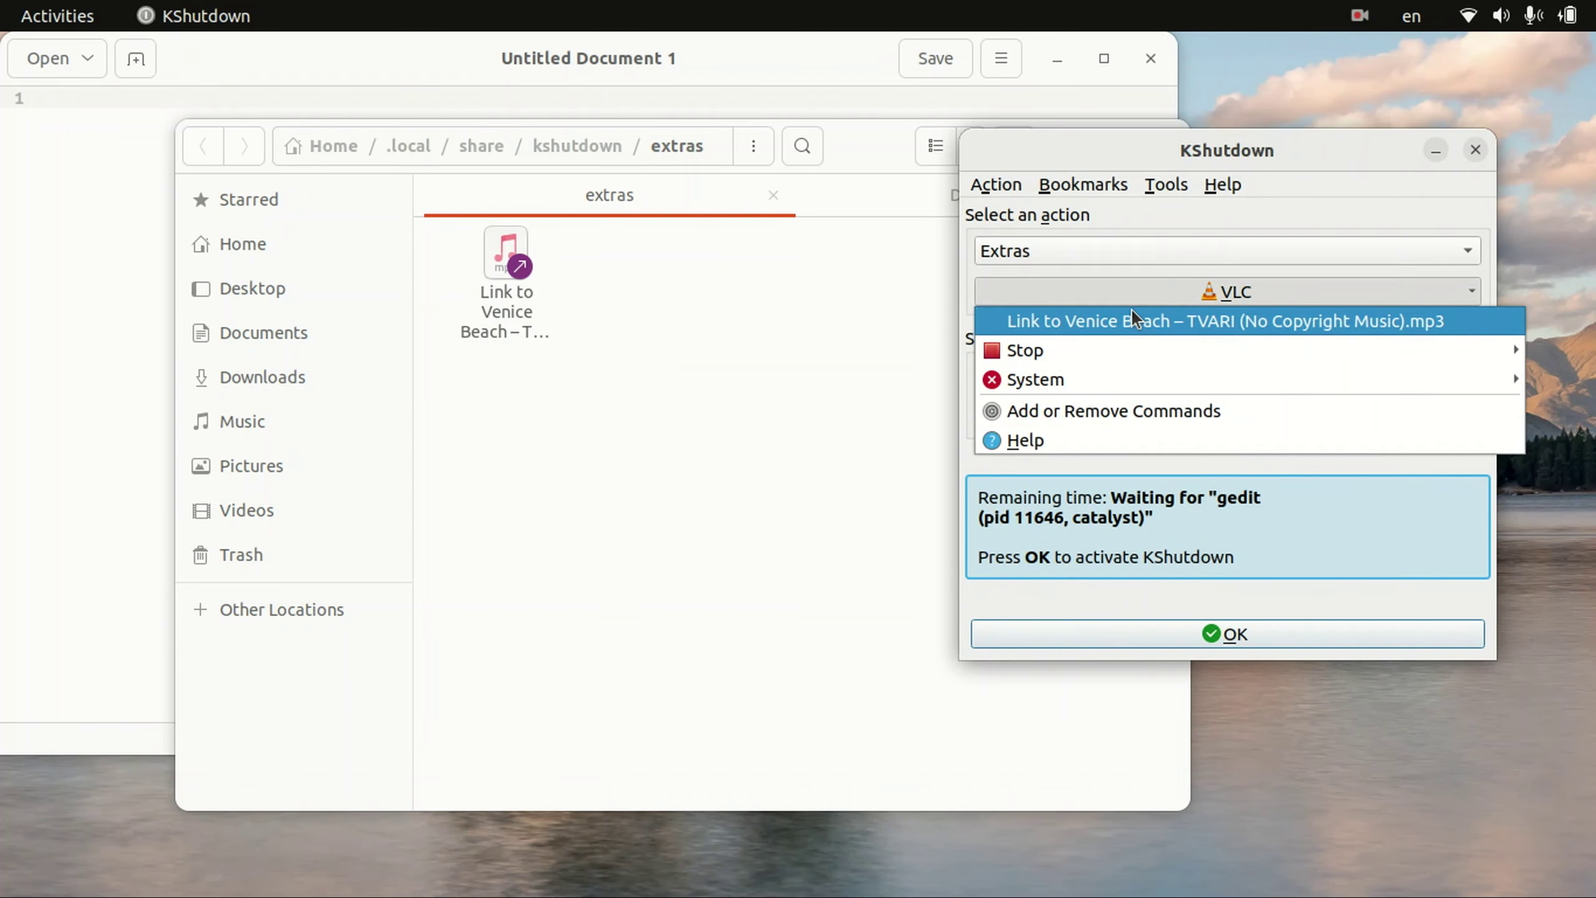
pyautogui.click(1050, 319)
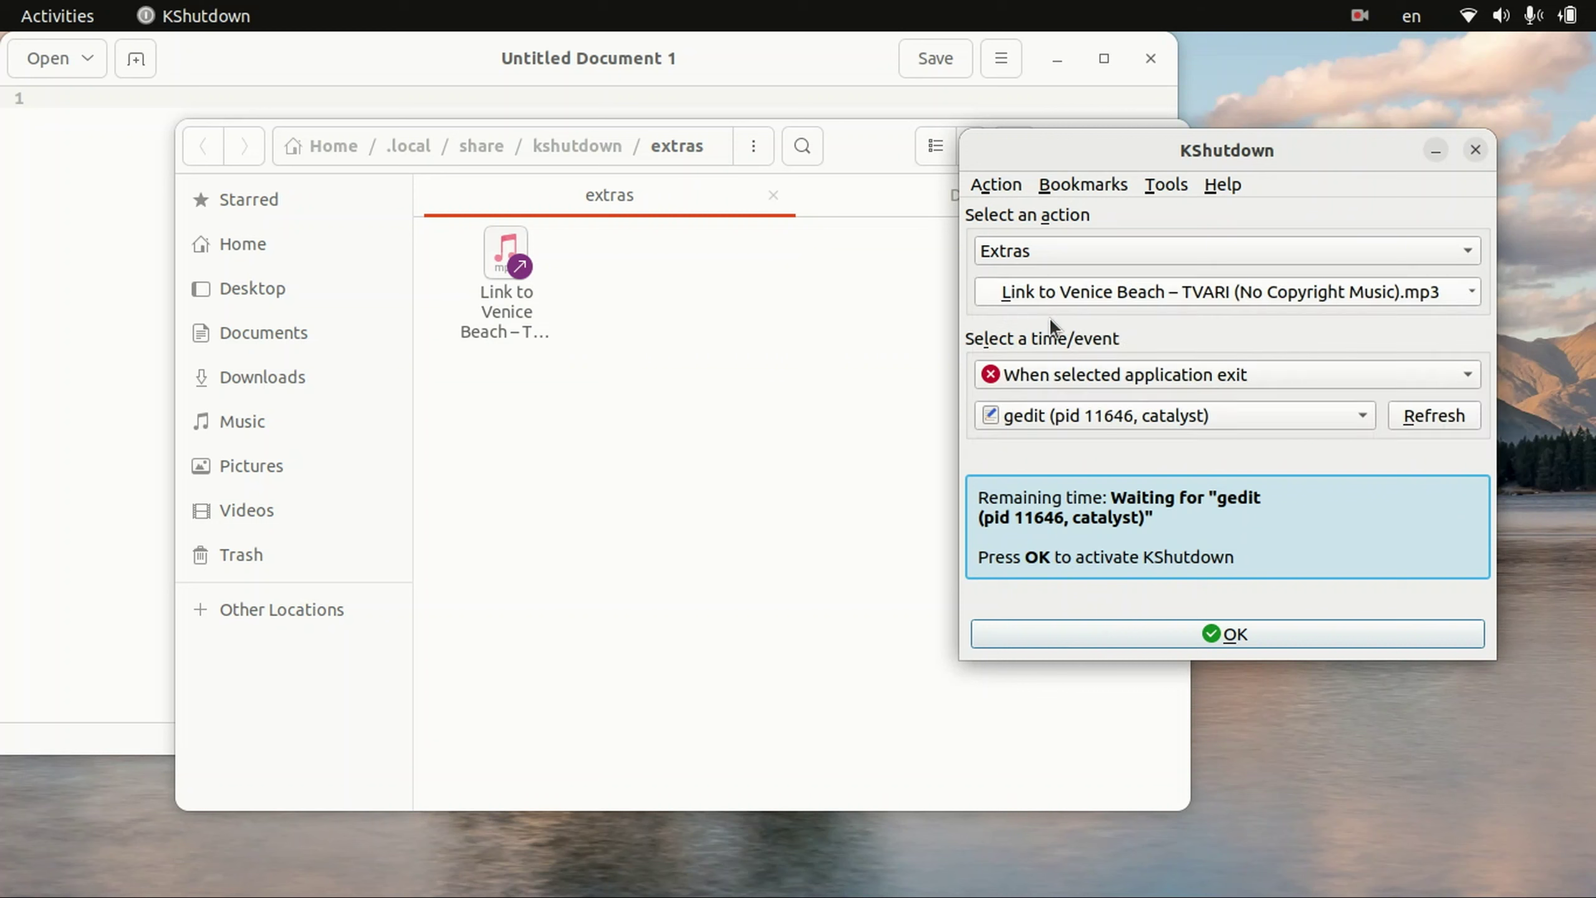
pyautogui.click(1211, 632)
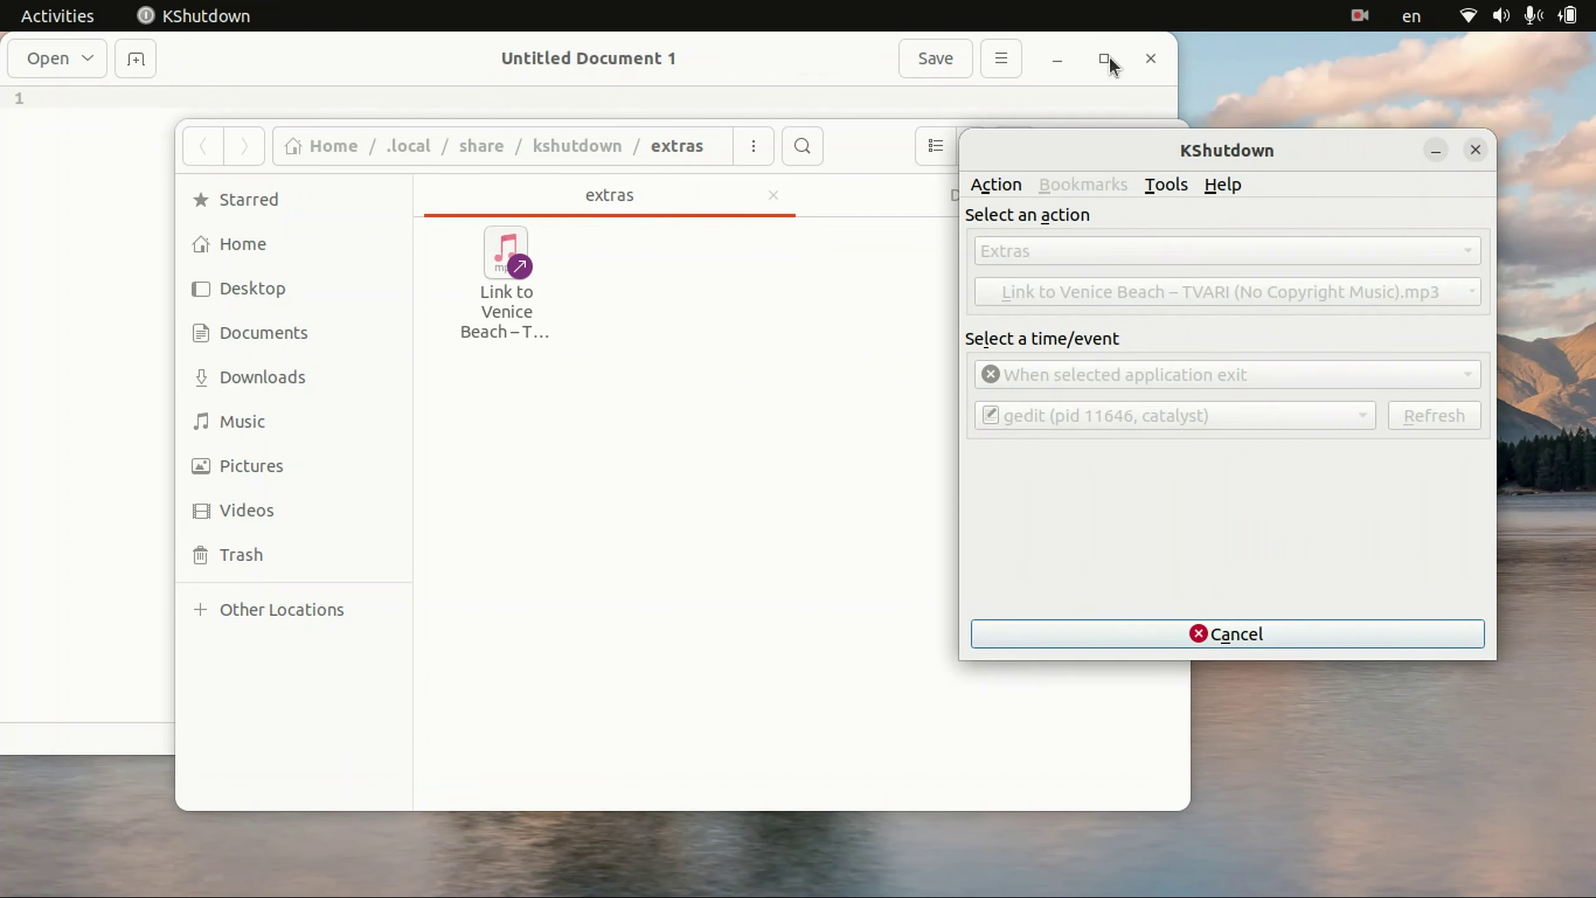
# Step: Close gedit to trigger the MP3 playback, leave the video player's full-screen view, and close the player
pyautogui.click(1152, 55)
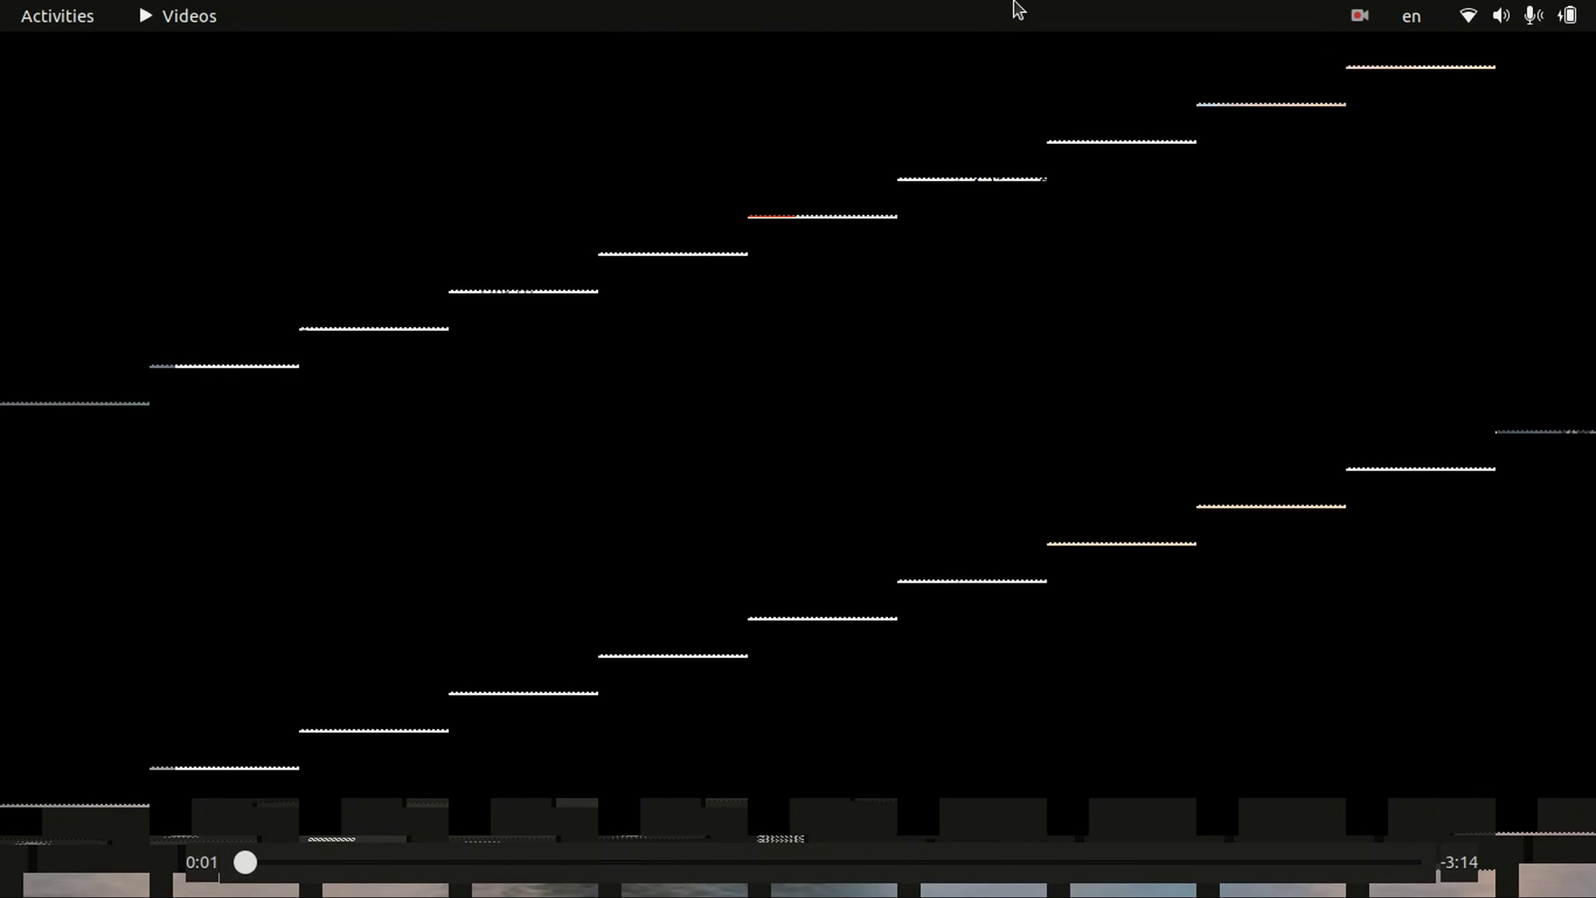
pyautogui.press('Escape')
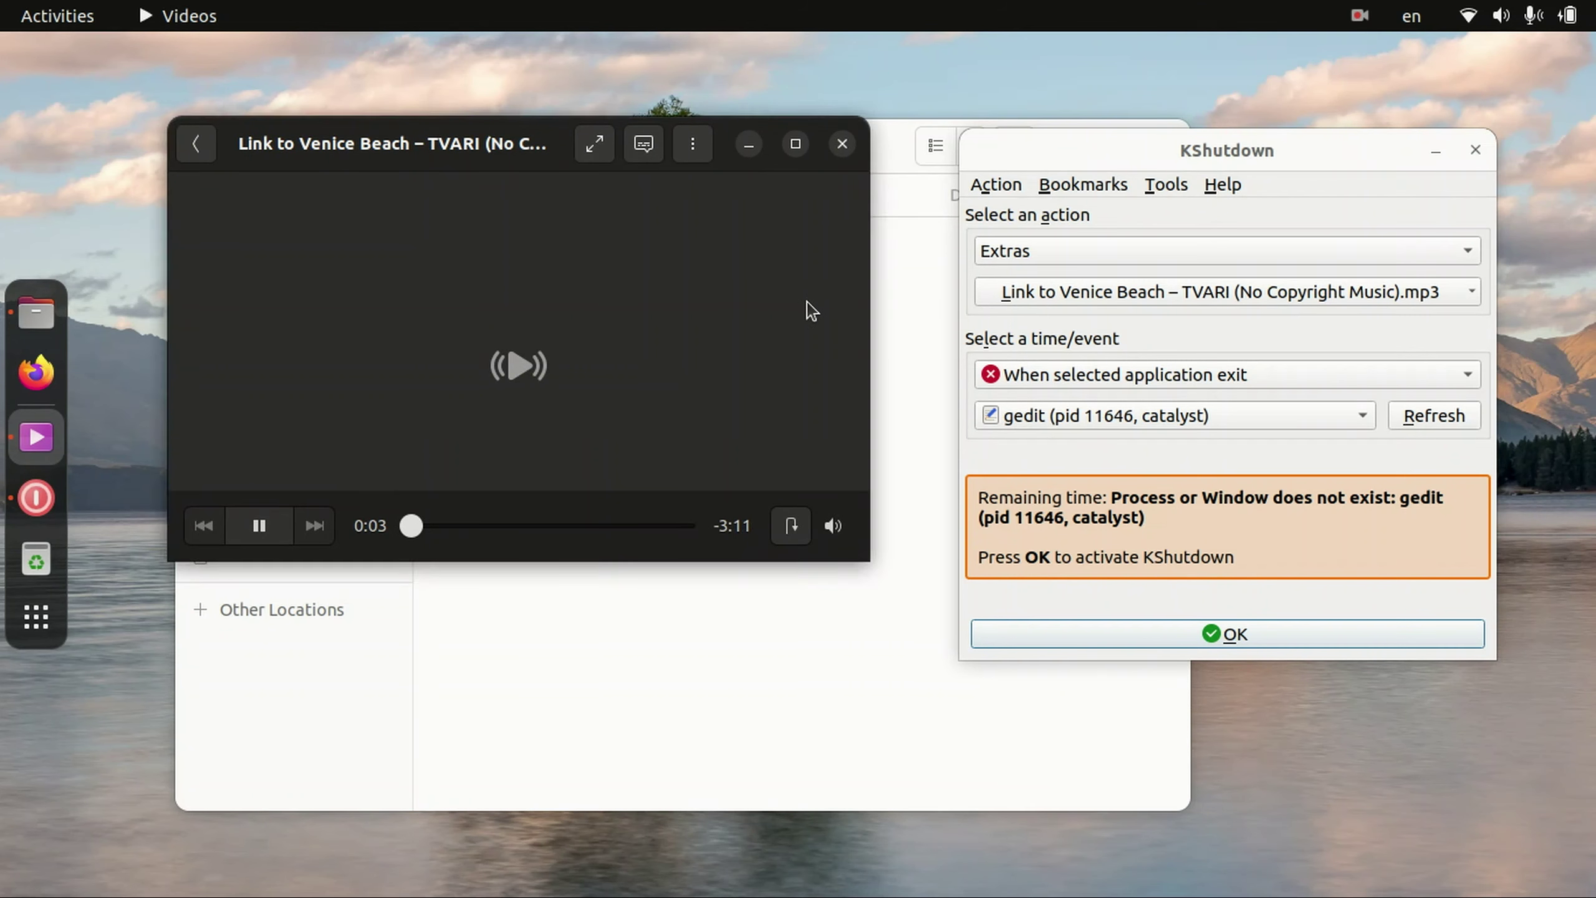
pyautogui.click(845, 145)
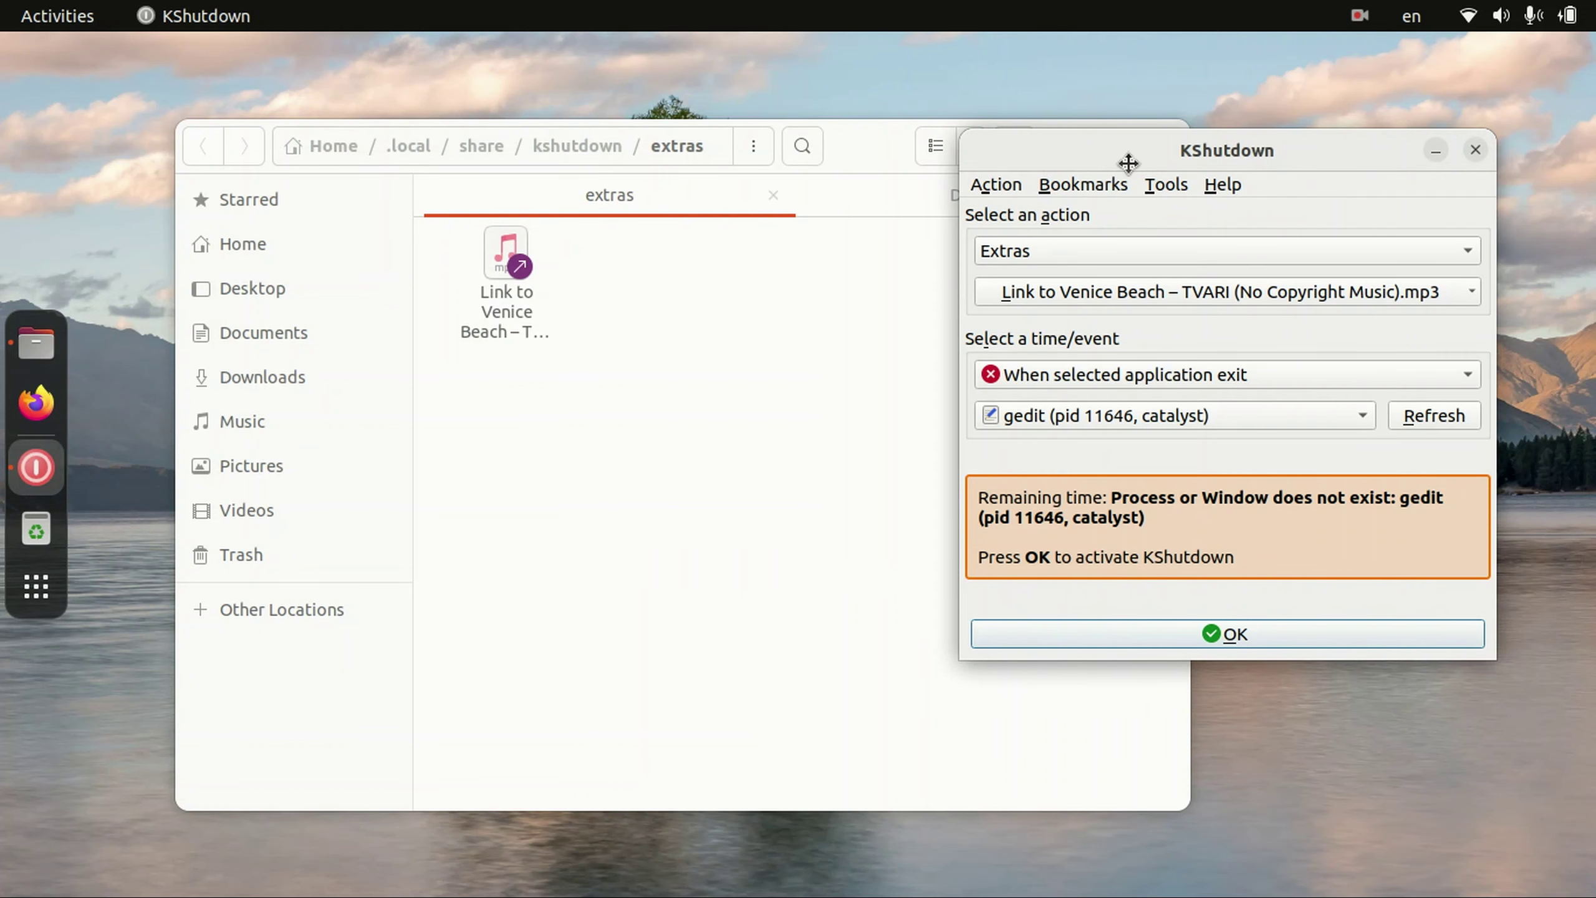
# Step: Move the KShutdown window over the extras folder and set its action to Show Message (no shutdown)
pyautogui.moveTo(1121, 166); pyautogui.dragTo(875, 175)
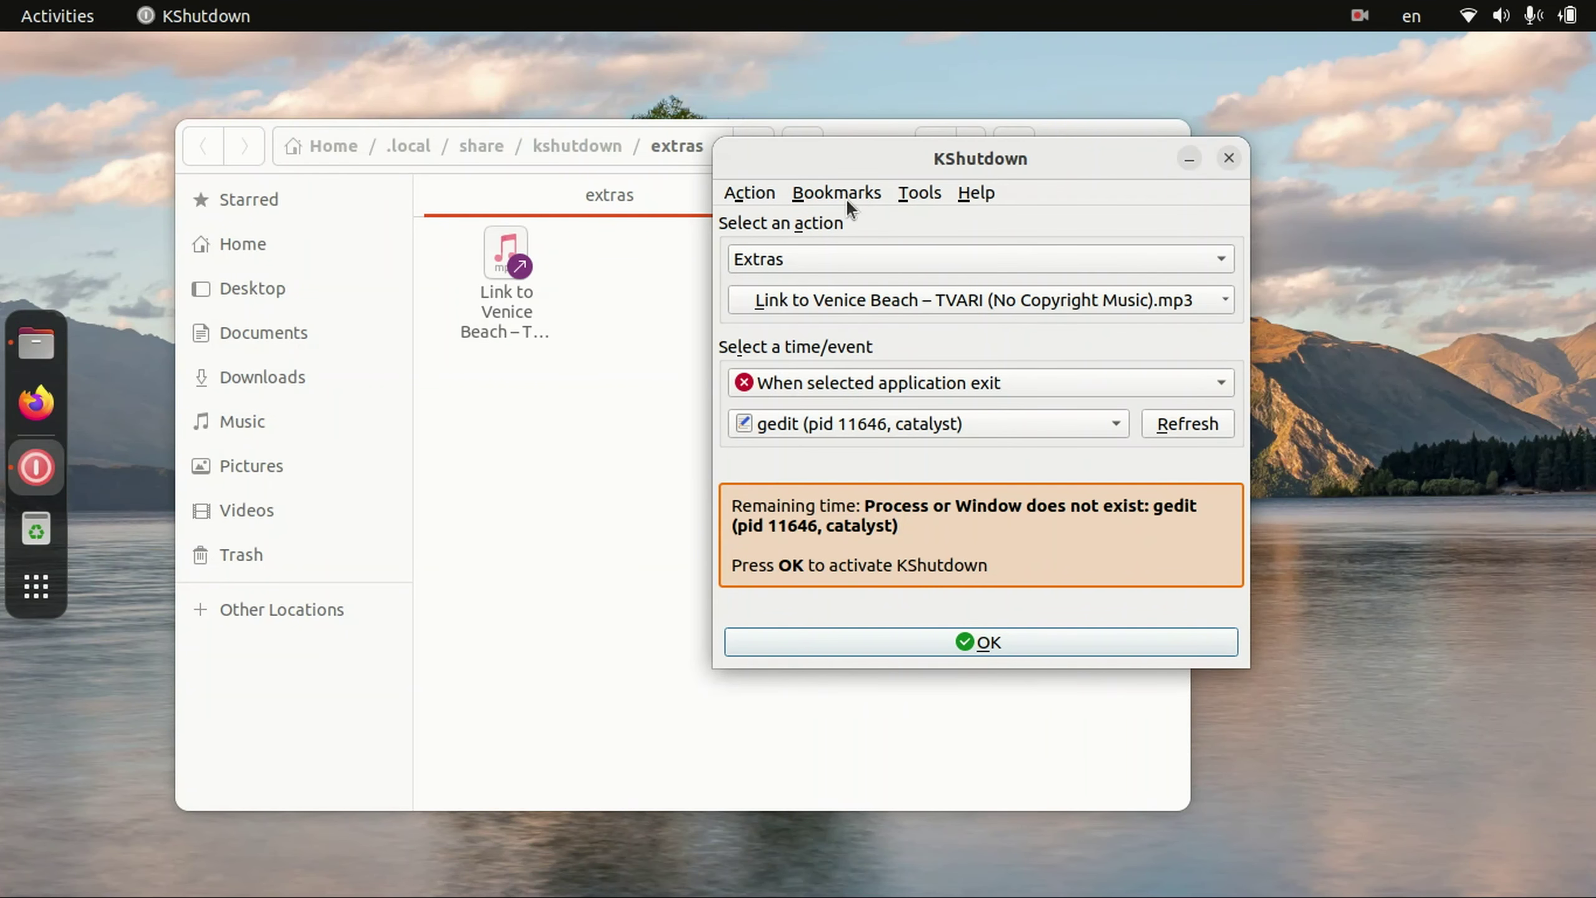
pyautogui.click(847, 302)
pyautogui.click(852, 302)
pyautogui.click(867, 259)
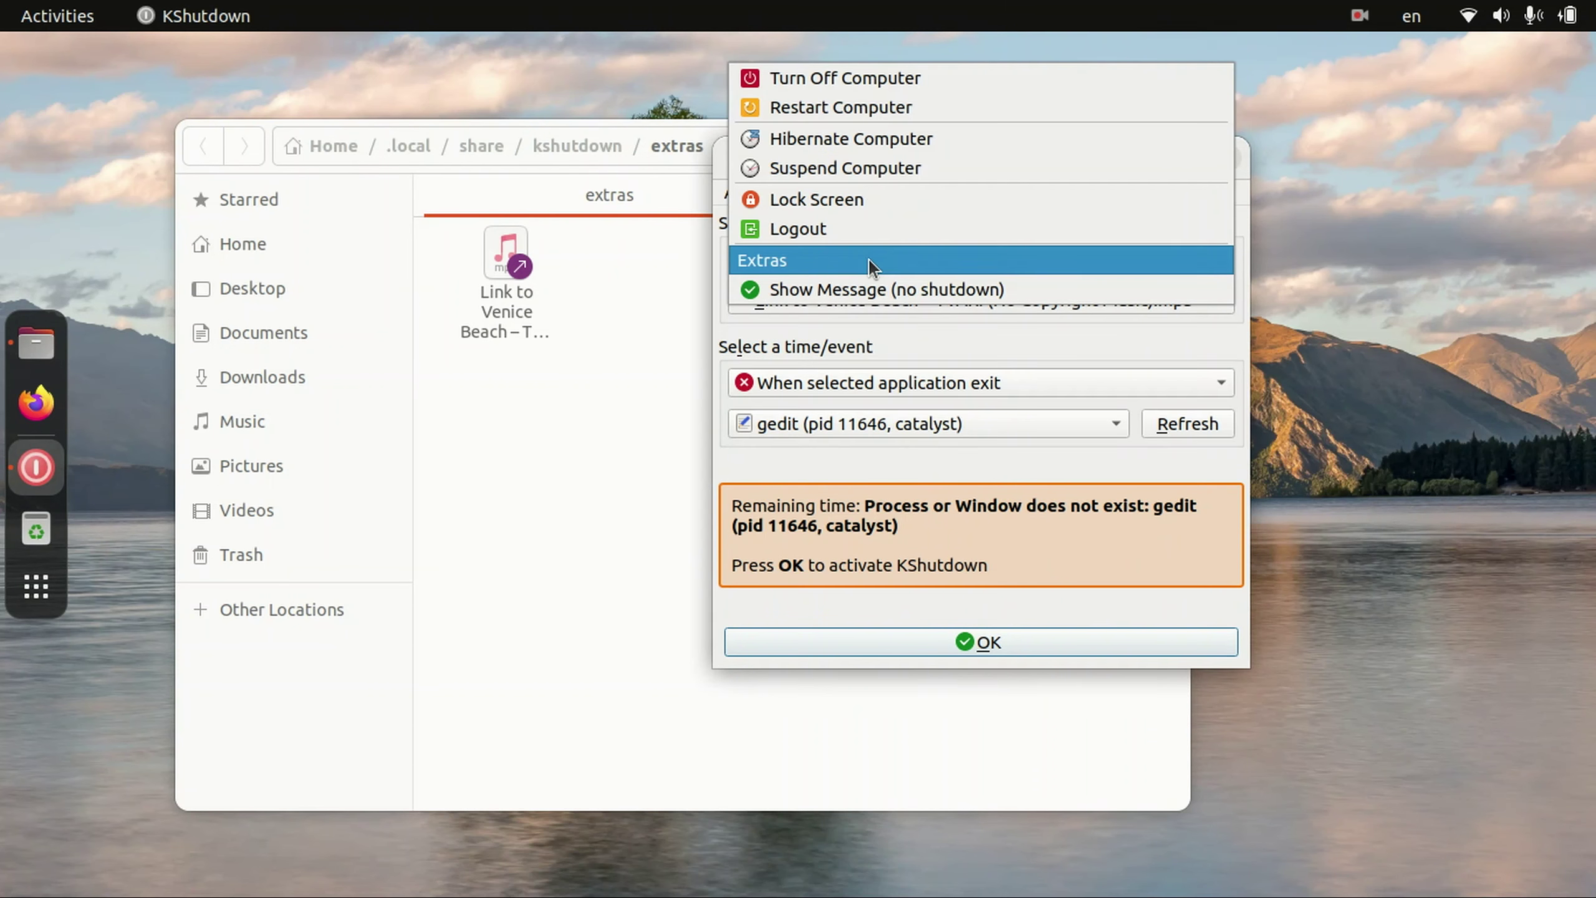
pyautogui.click(820, 291)
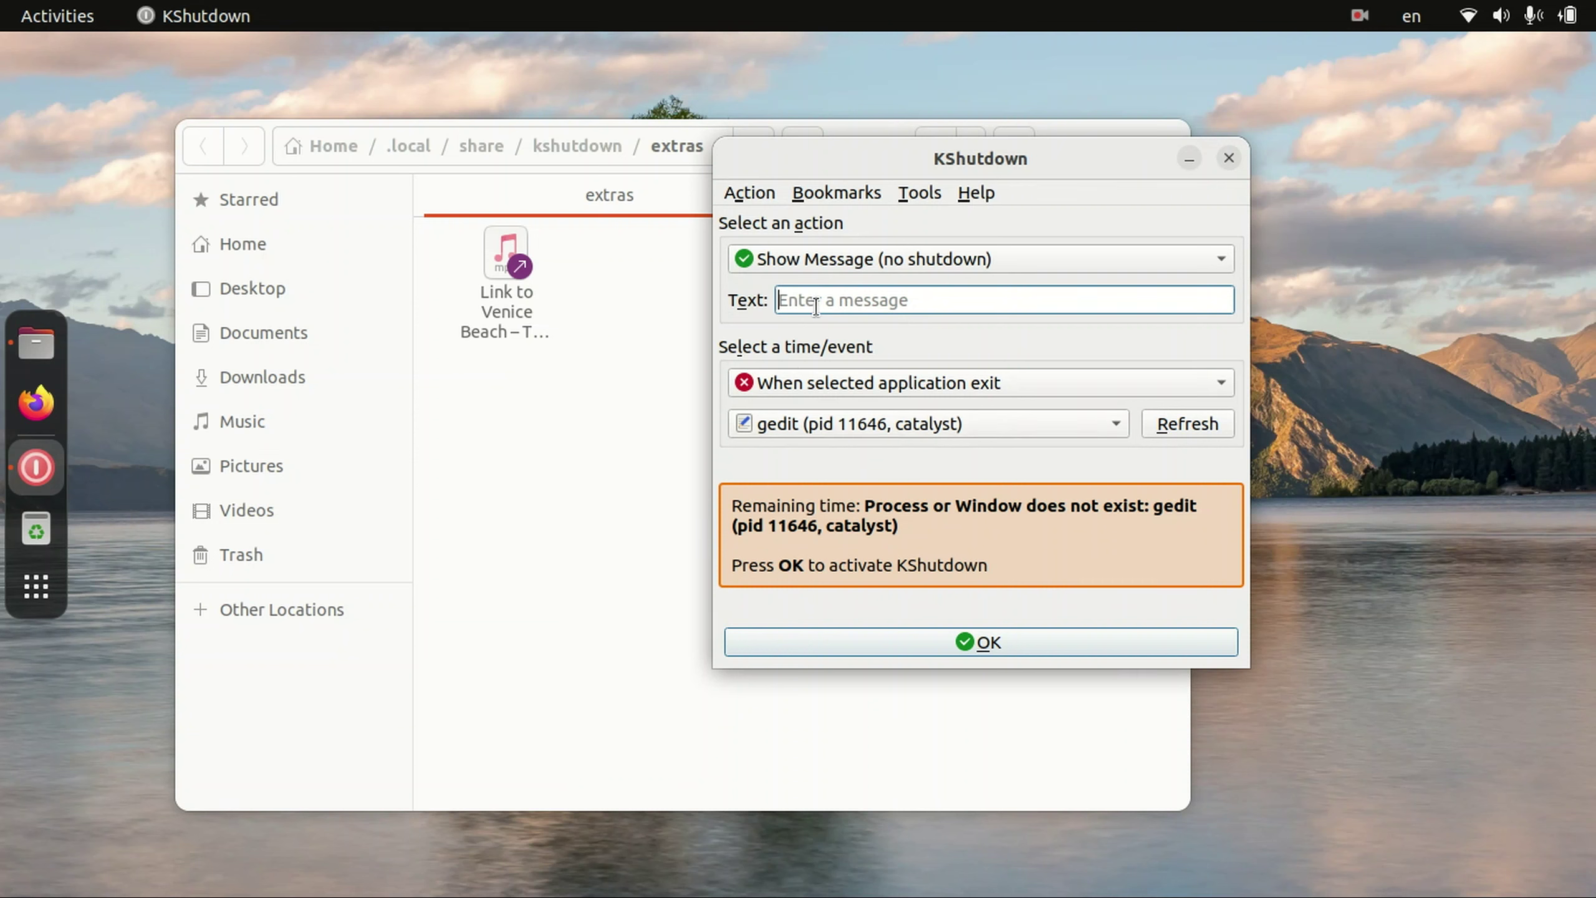
# Step: Examine KShutdown's immediate power actions and compare them with the Power Off / Log Out entry of the system menu
pyautogui.click(758, 190)
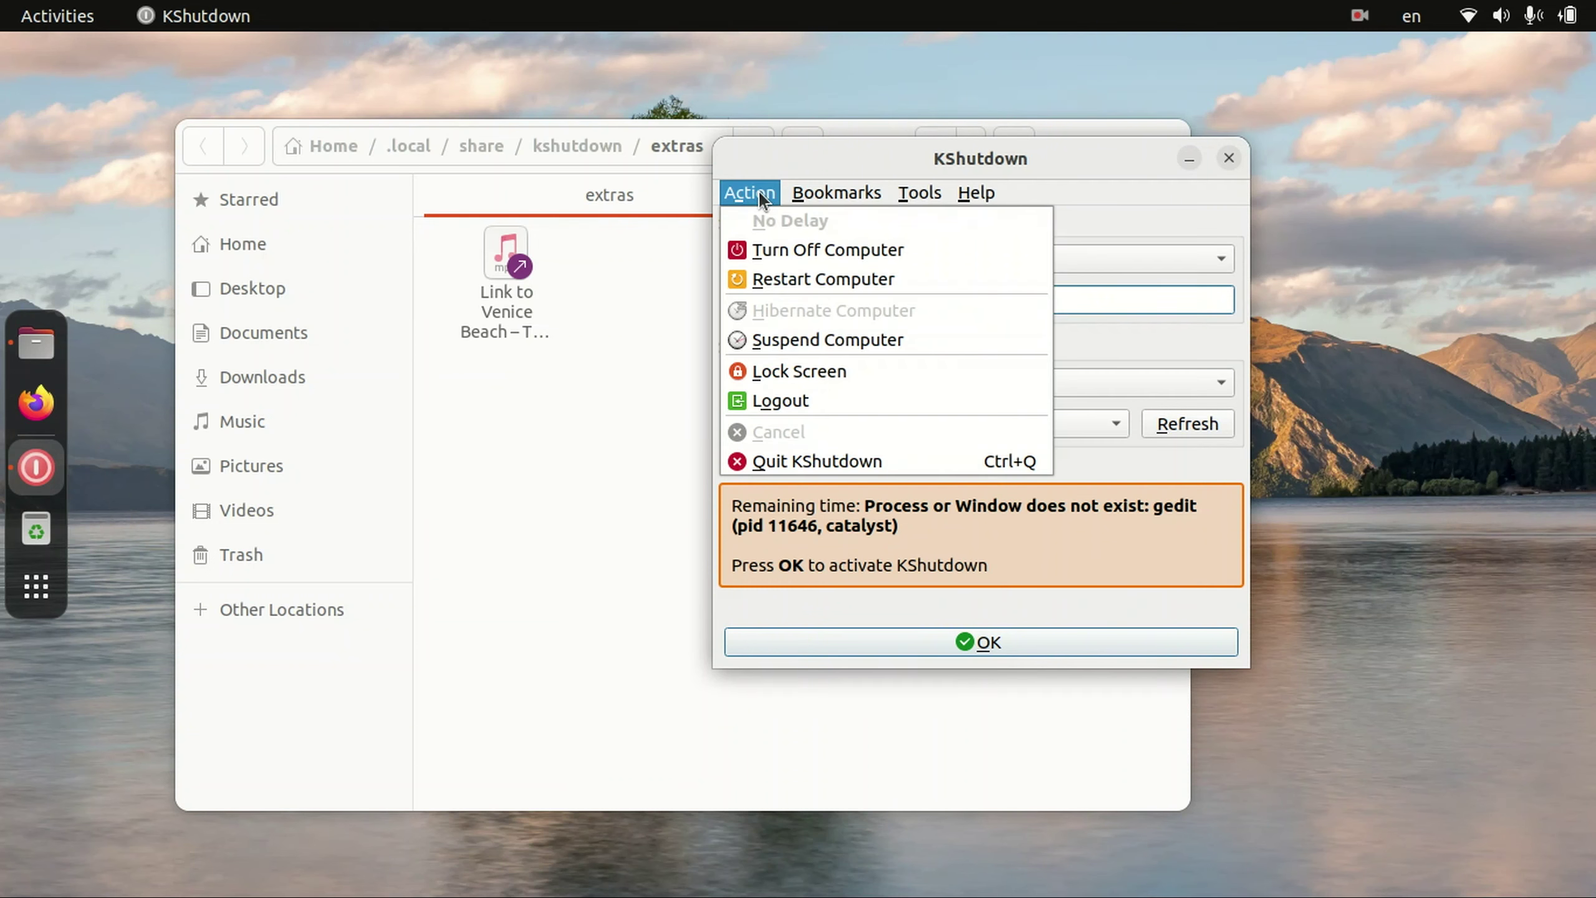
pyautogui.click(757, 190)
pyautogui.click(759, 190)
pyautogui.click(1508, 15)
pyautogui.click(1508, 15)
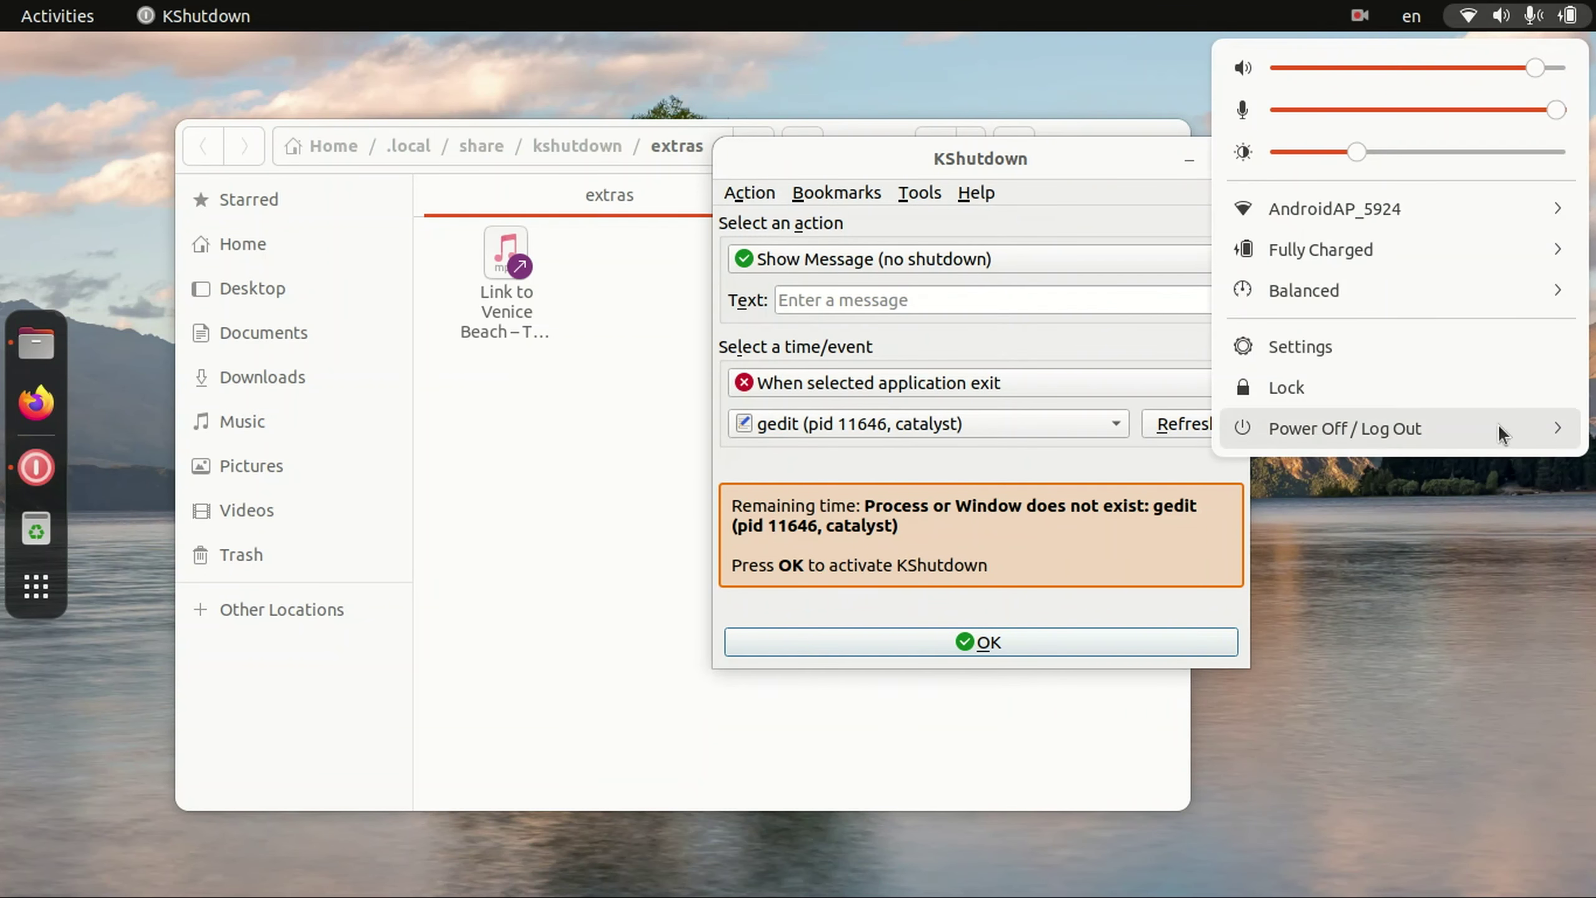
pyautogui.click(750, 193)
pyautogui.click(750, 193)
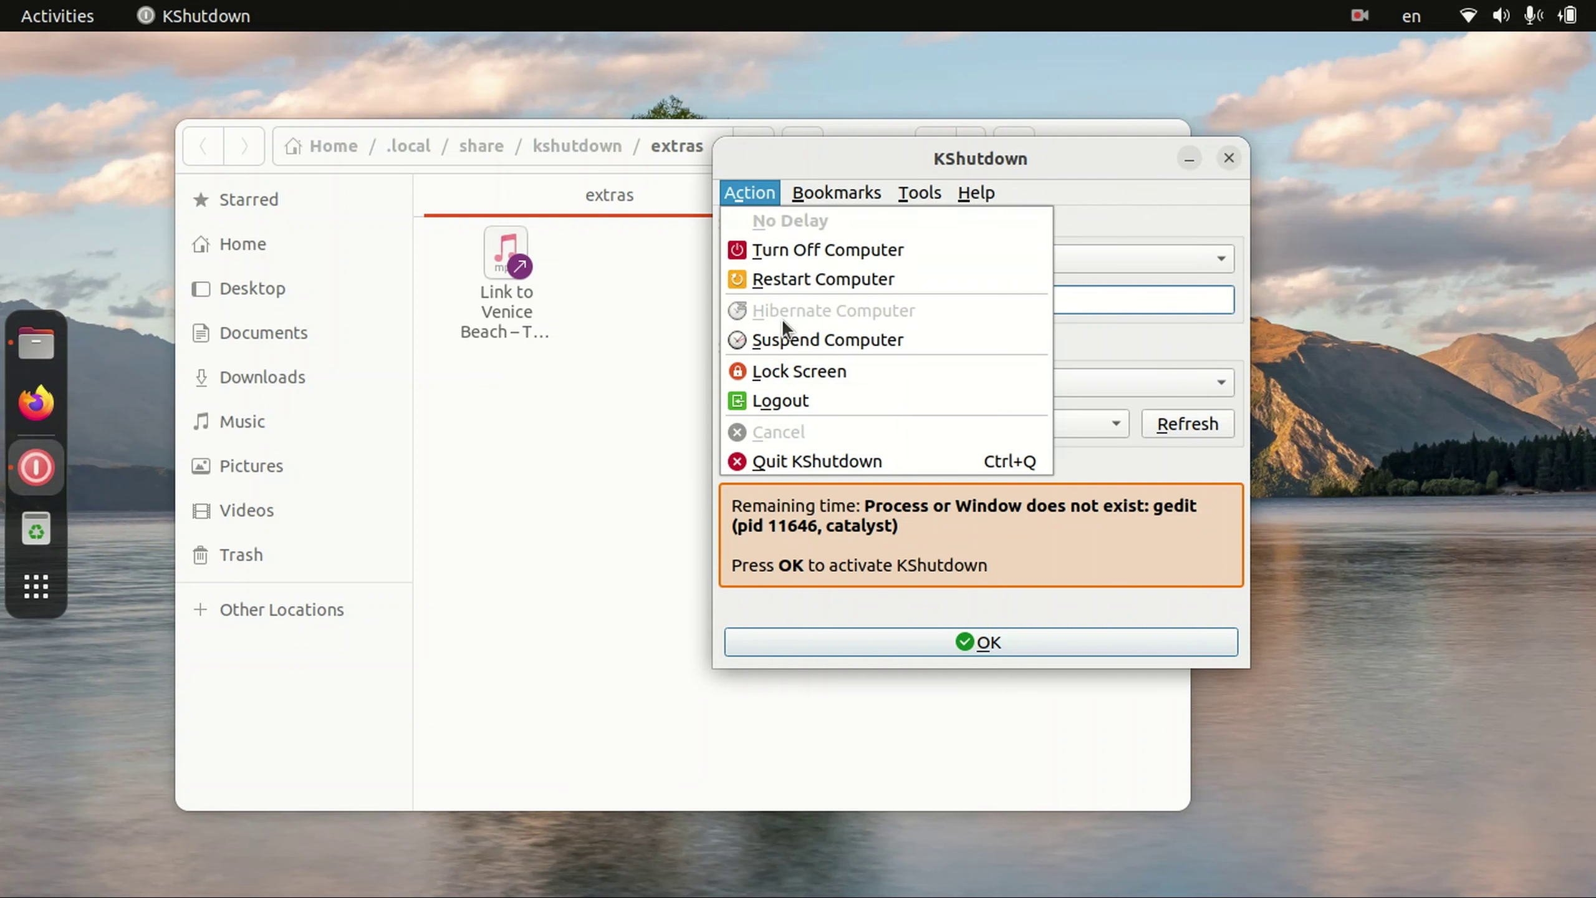
pyautogui.click(1165, 227)
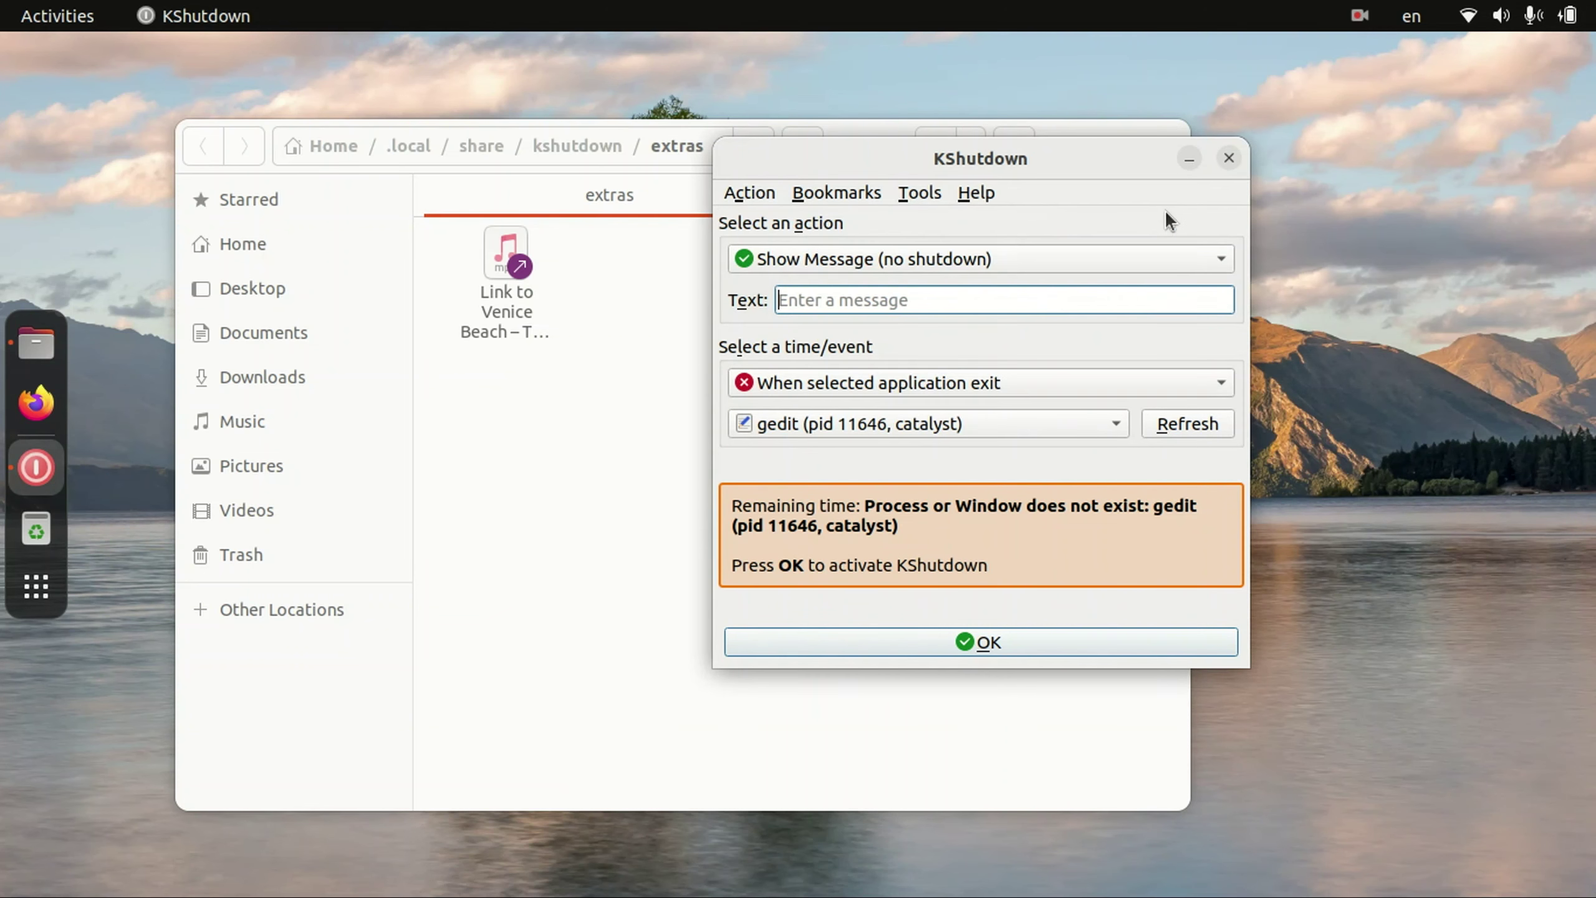
# Step: Review KShutdown's bookmark option, available actions, configuration tools, and language and about entries
pyautogui.click(856, 195)
pyautogui.click(856, 193)
pyautogui.click(918, 259)
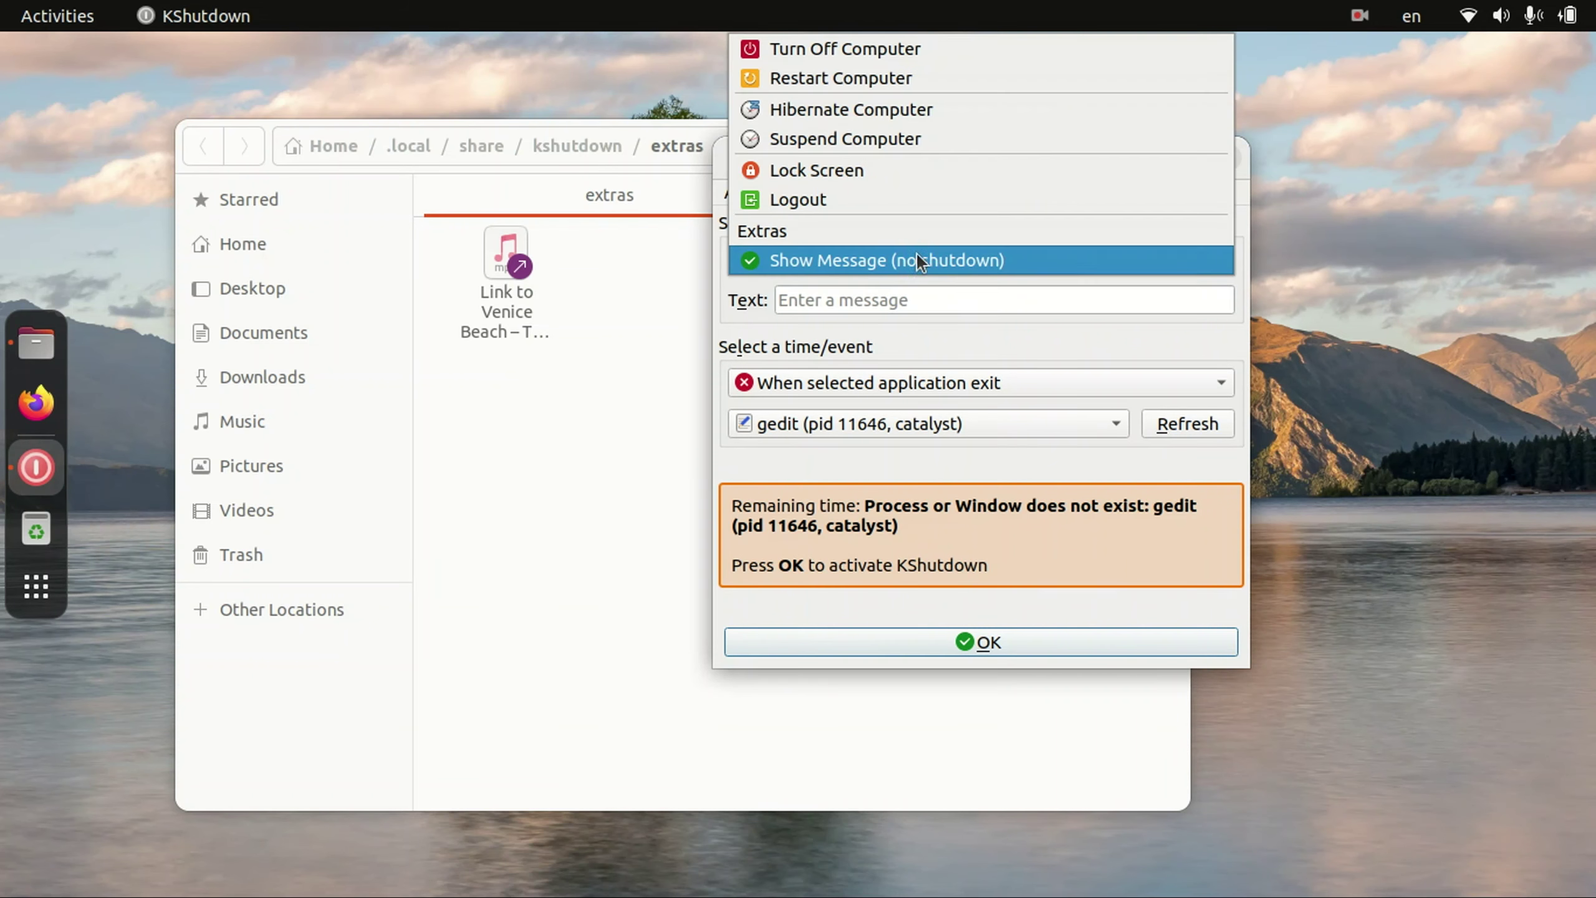
pyautogui.click(860, 376)
pyautogui.click(853, 268)
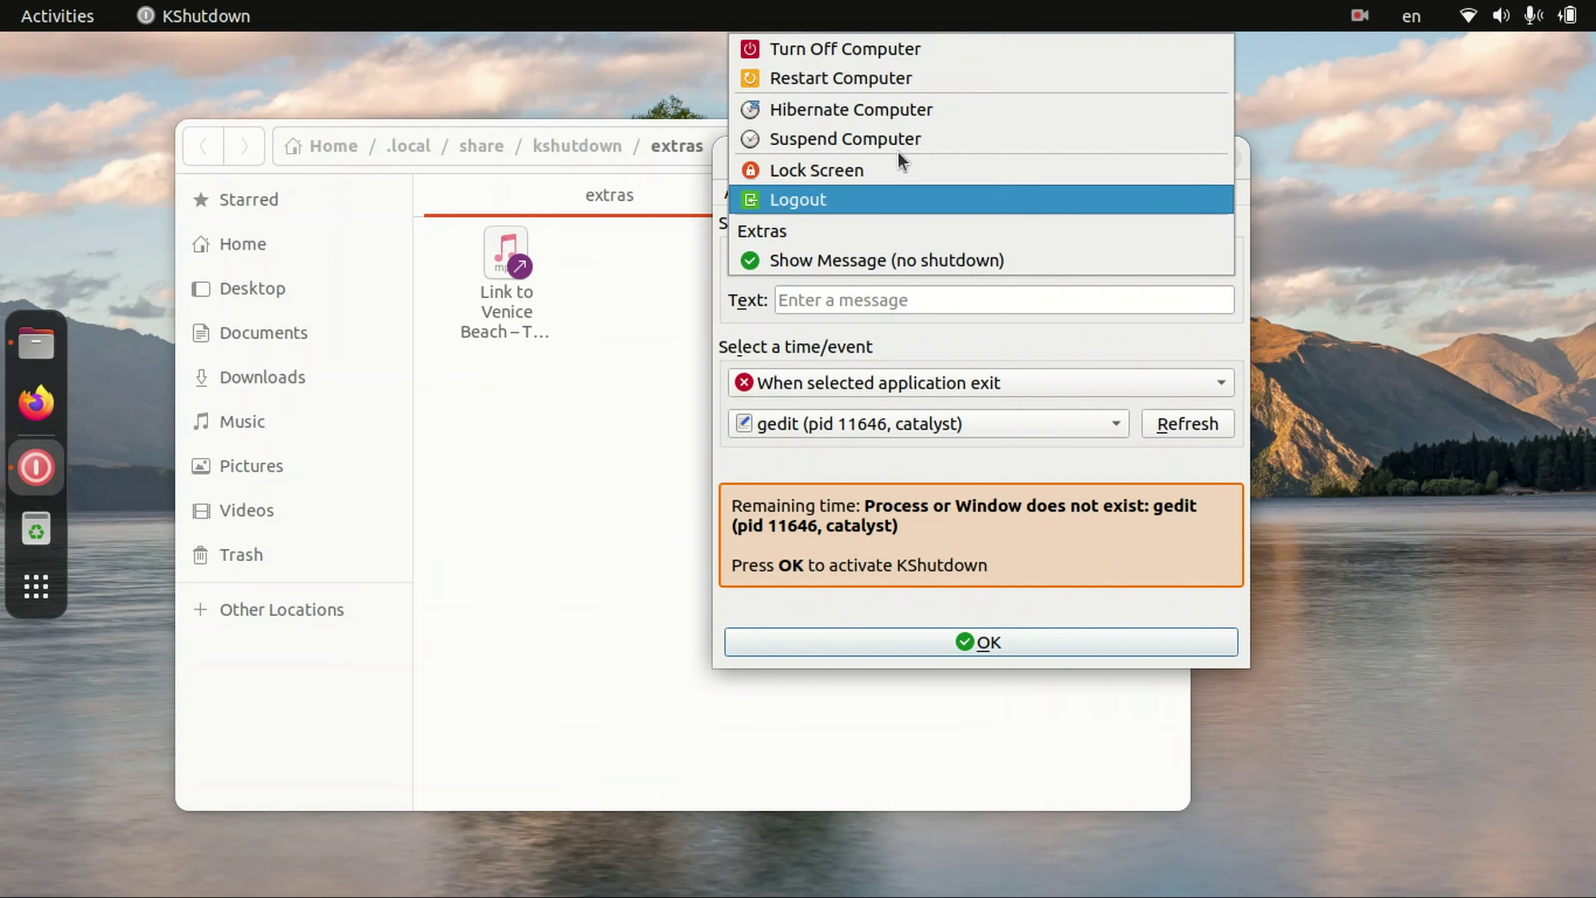
pyautogui.click(900, 357)
pyautogui.click(845, 198)
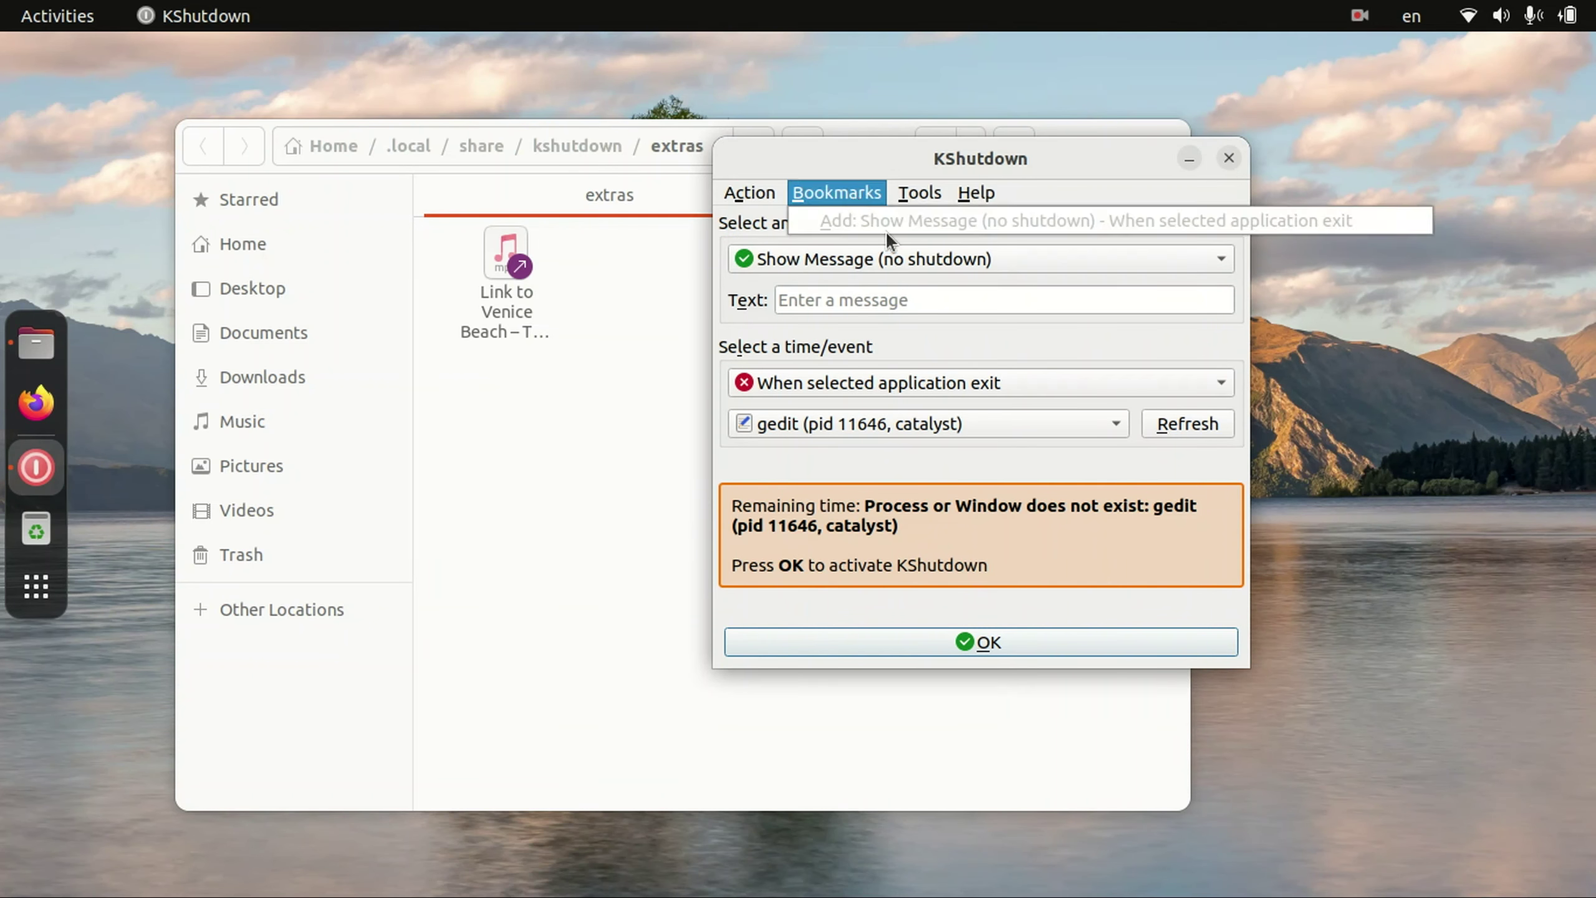
pyautogui.click(1065, 185)
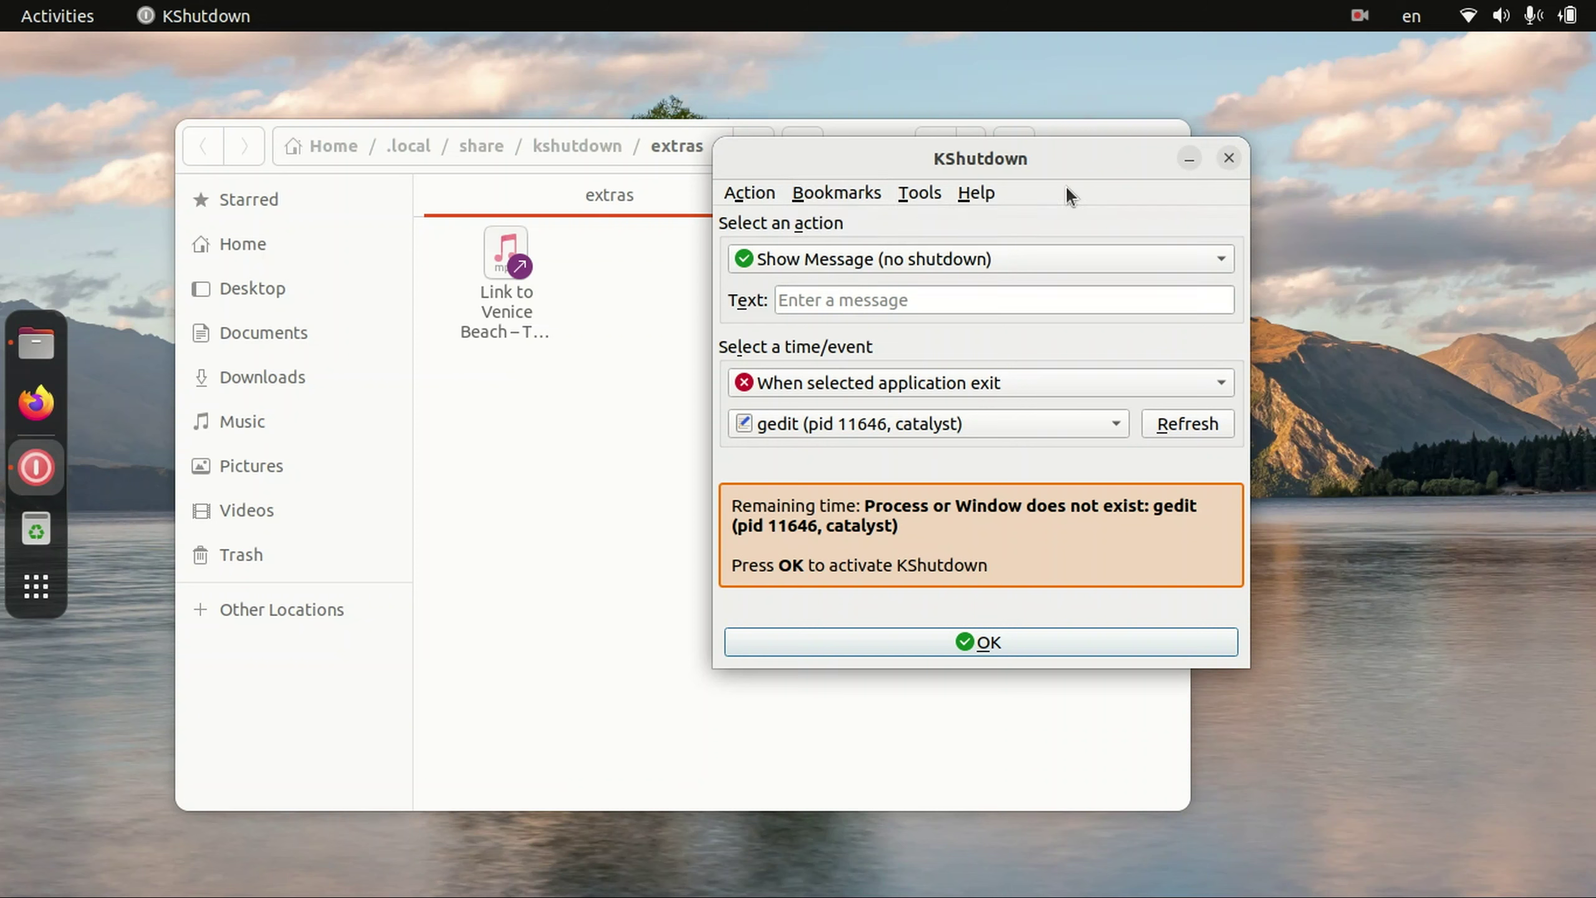
pyautogui.click(908, 190)
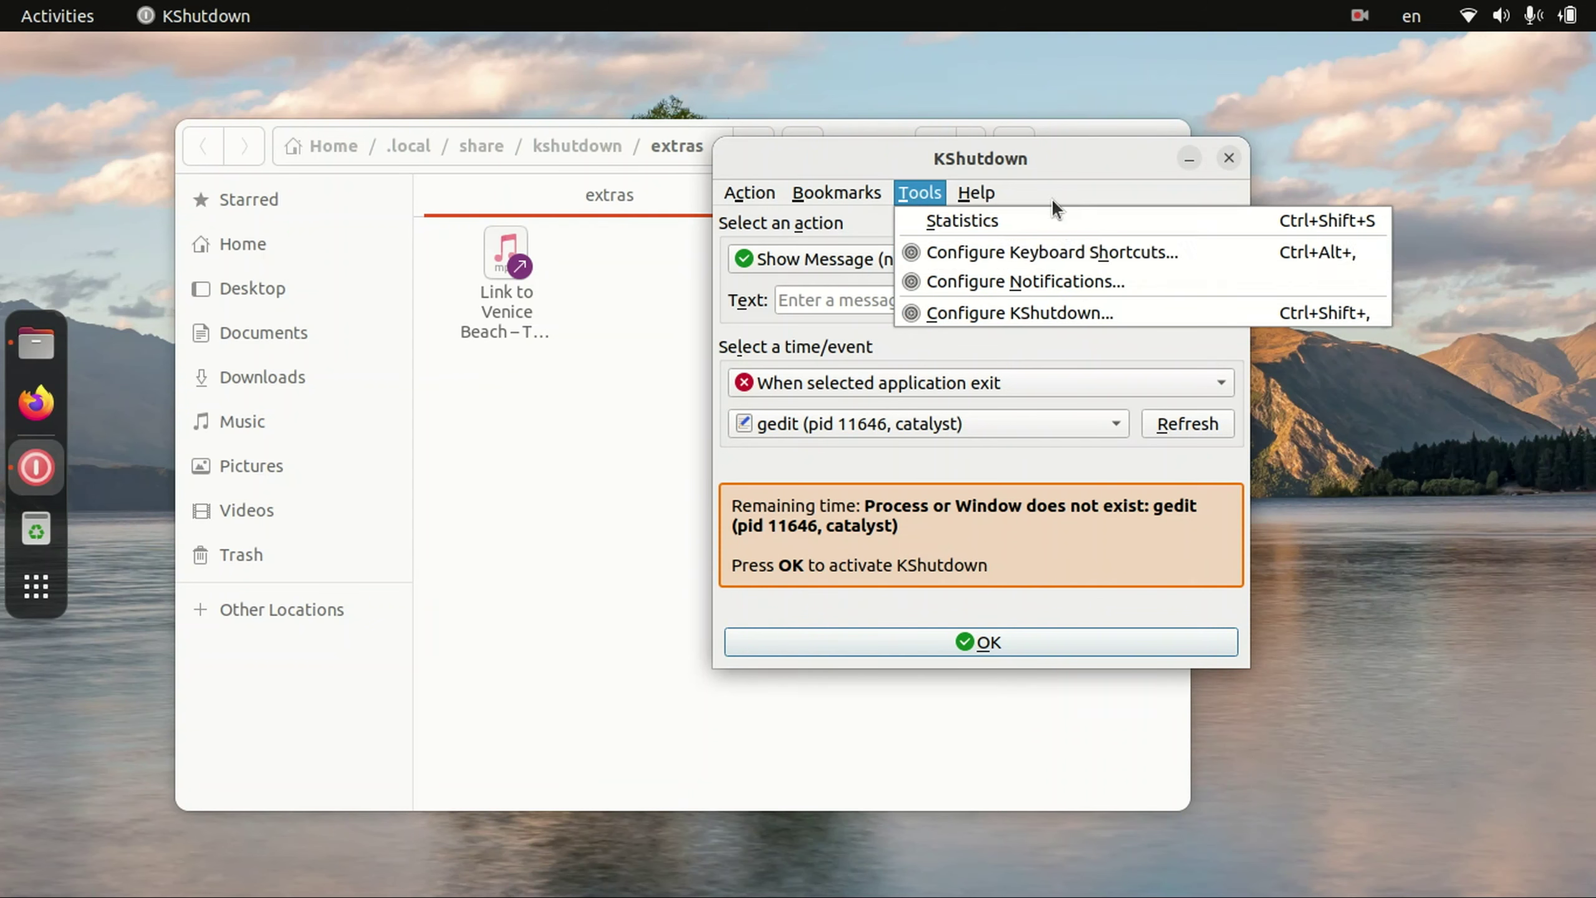
pyautogui.click(1047, 179)
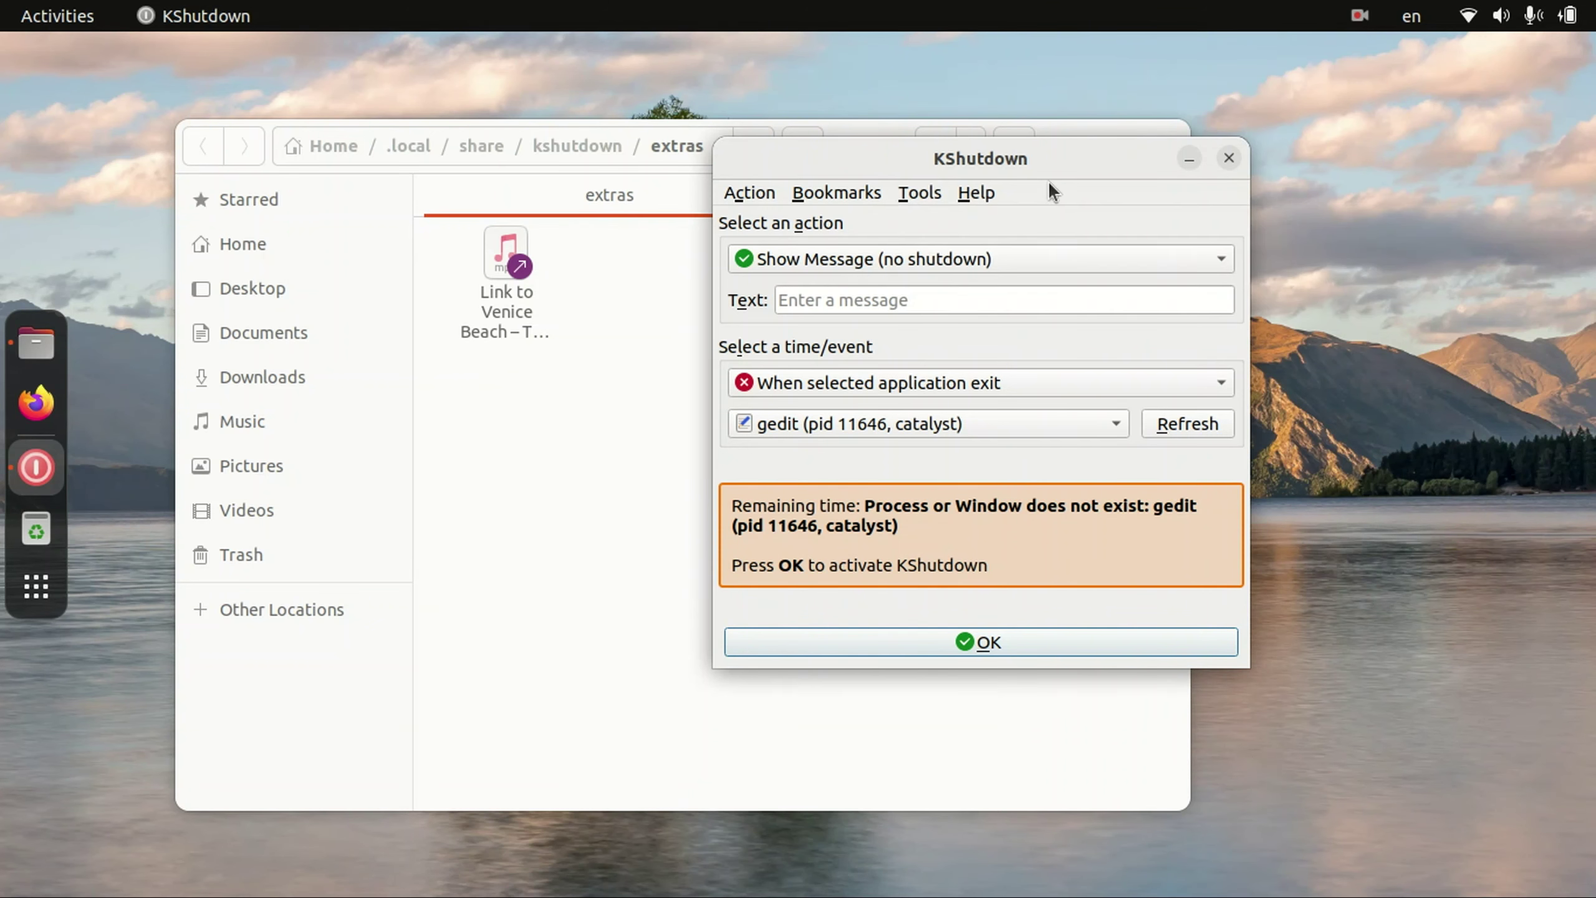
pyautogui.click(977, 193)
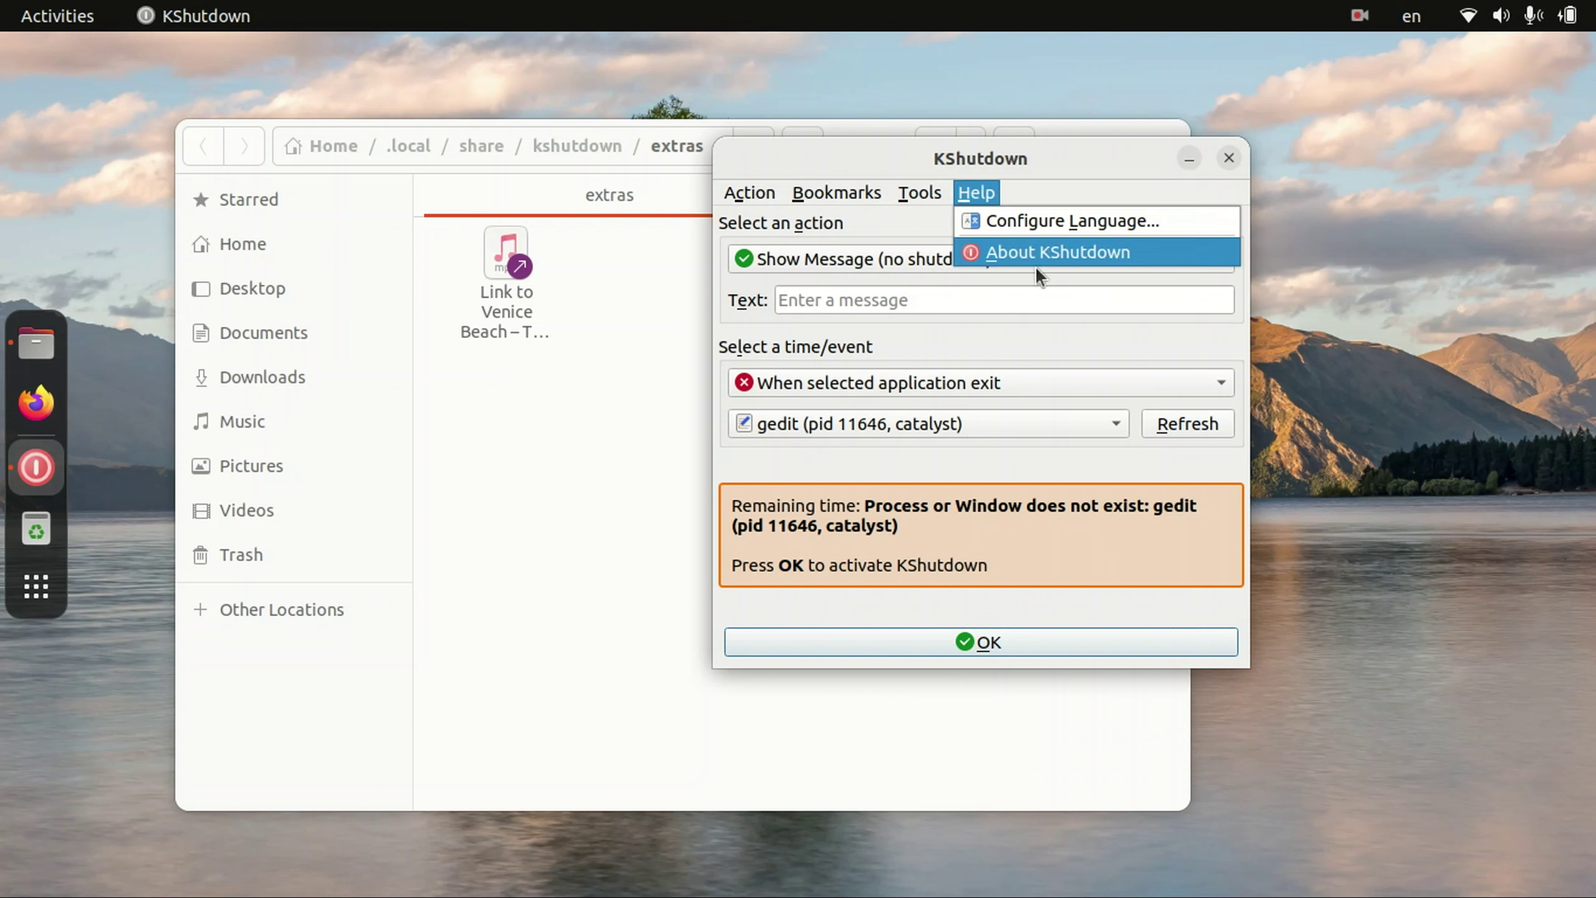
pyautogui.click(1057, 200)
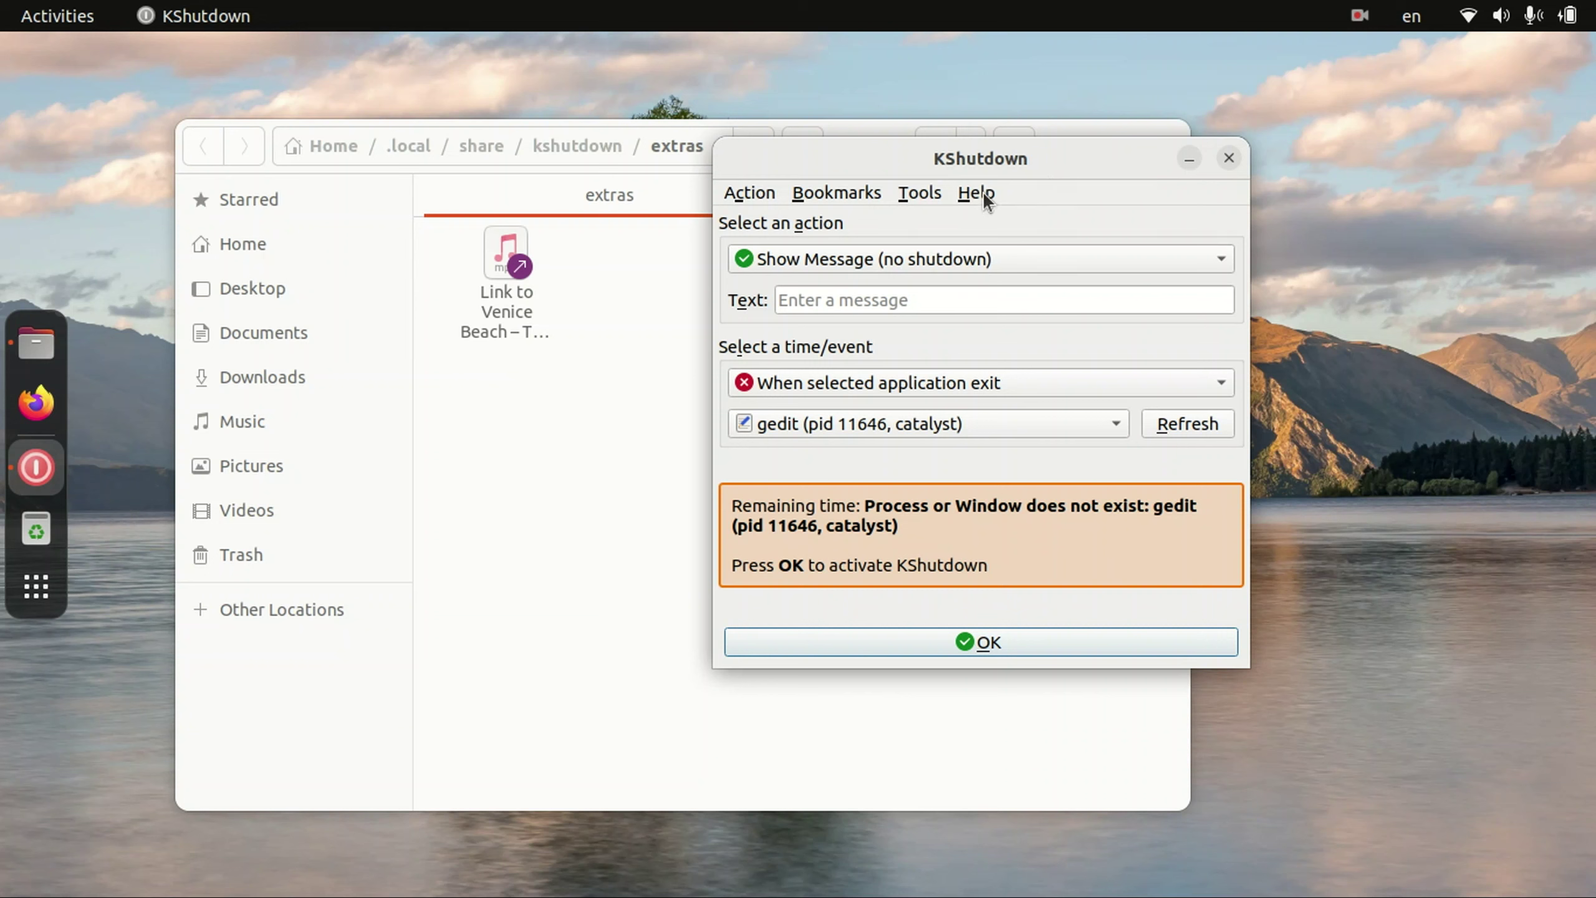
# Step: Close the KShutdown and extras folder windows, and bring the KShutdown window back from the dock
pyautogui.click(1228, 158)
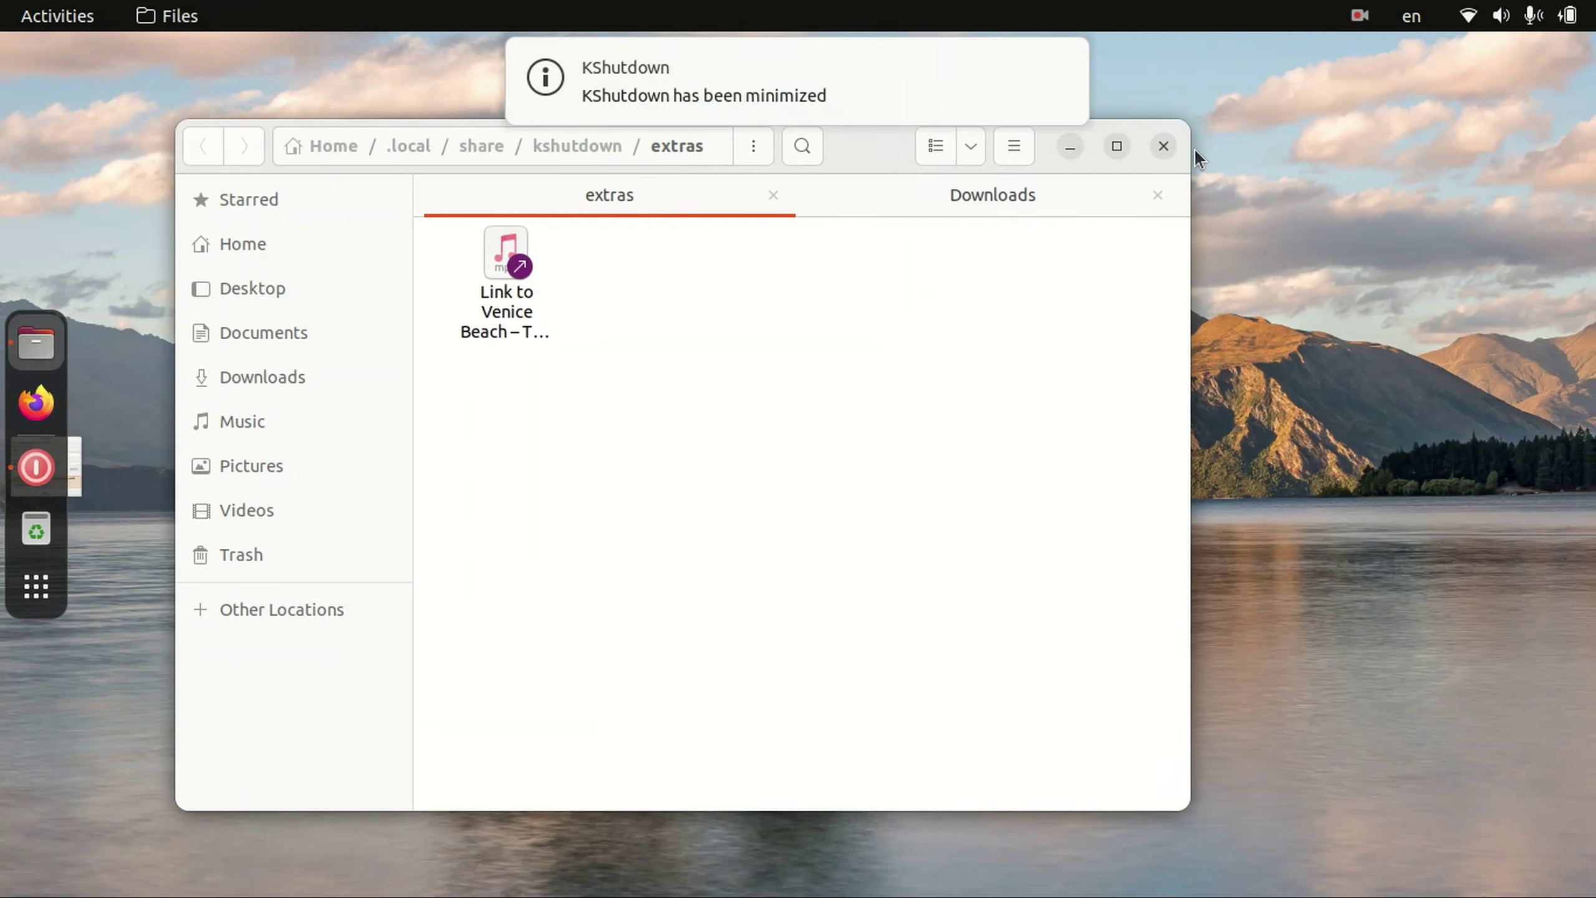
pyautogui.click(1163, 146)
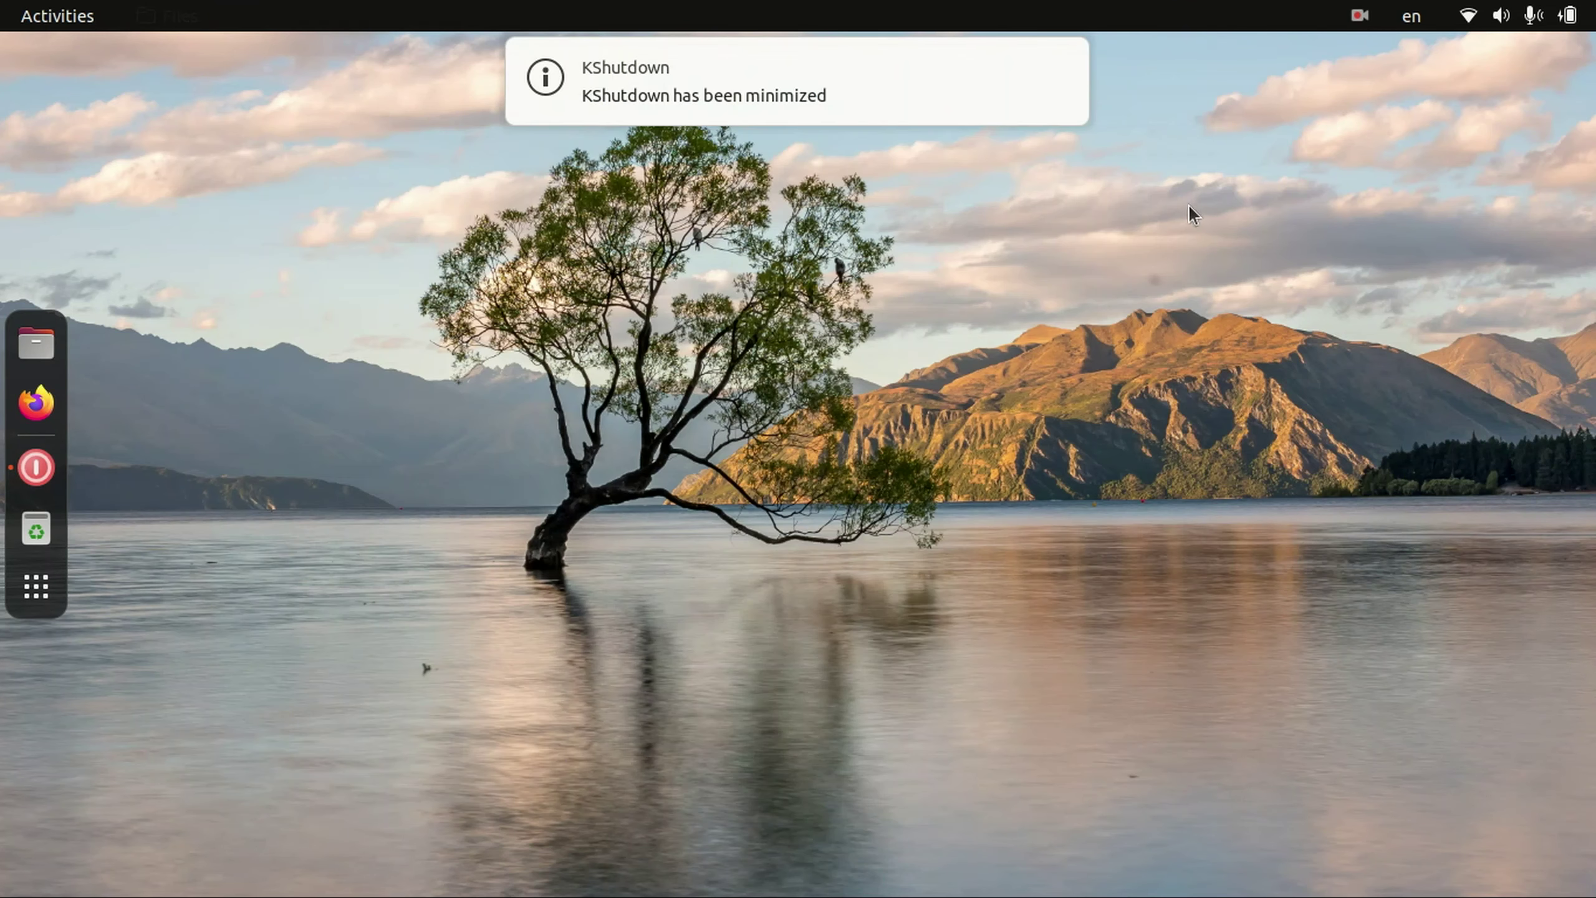
pyautogui.moveTo(683, 92)
pyautogui.click(51, 465)
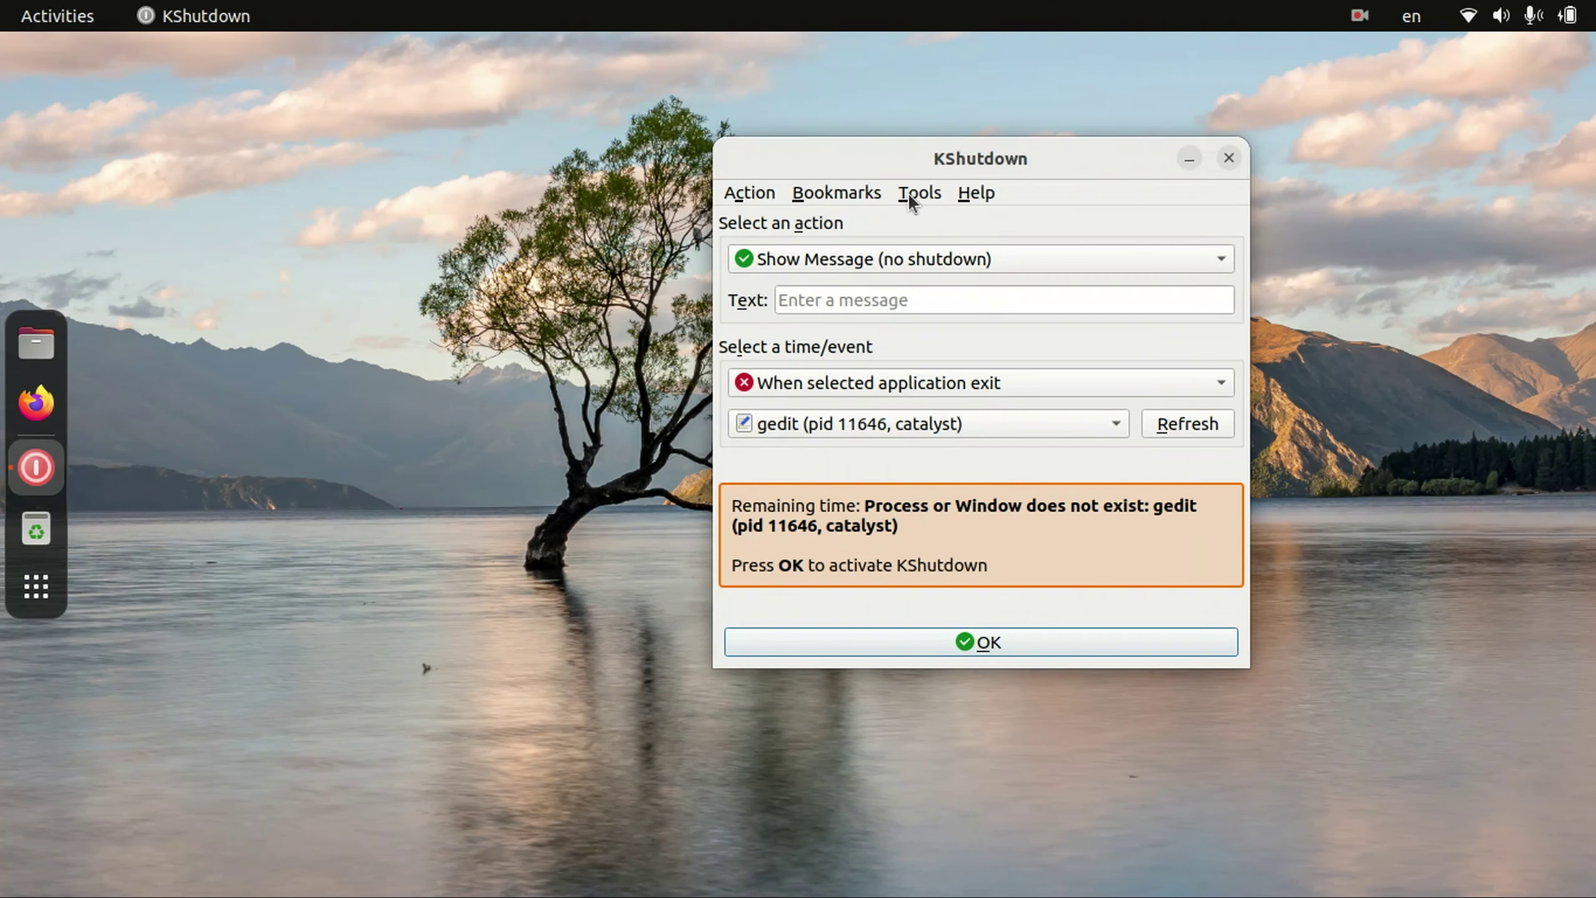
# Step: Enable "Quit instead of minimizing to System Tray Icon" in the KShutdown preferences and close the program
pyautogui.click(743, 193)
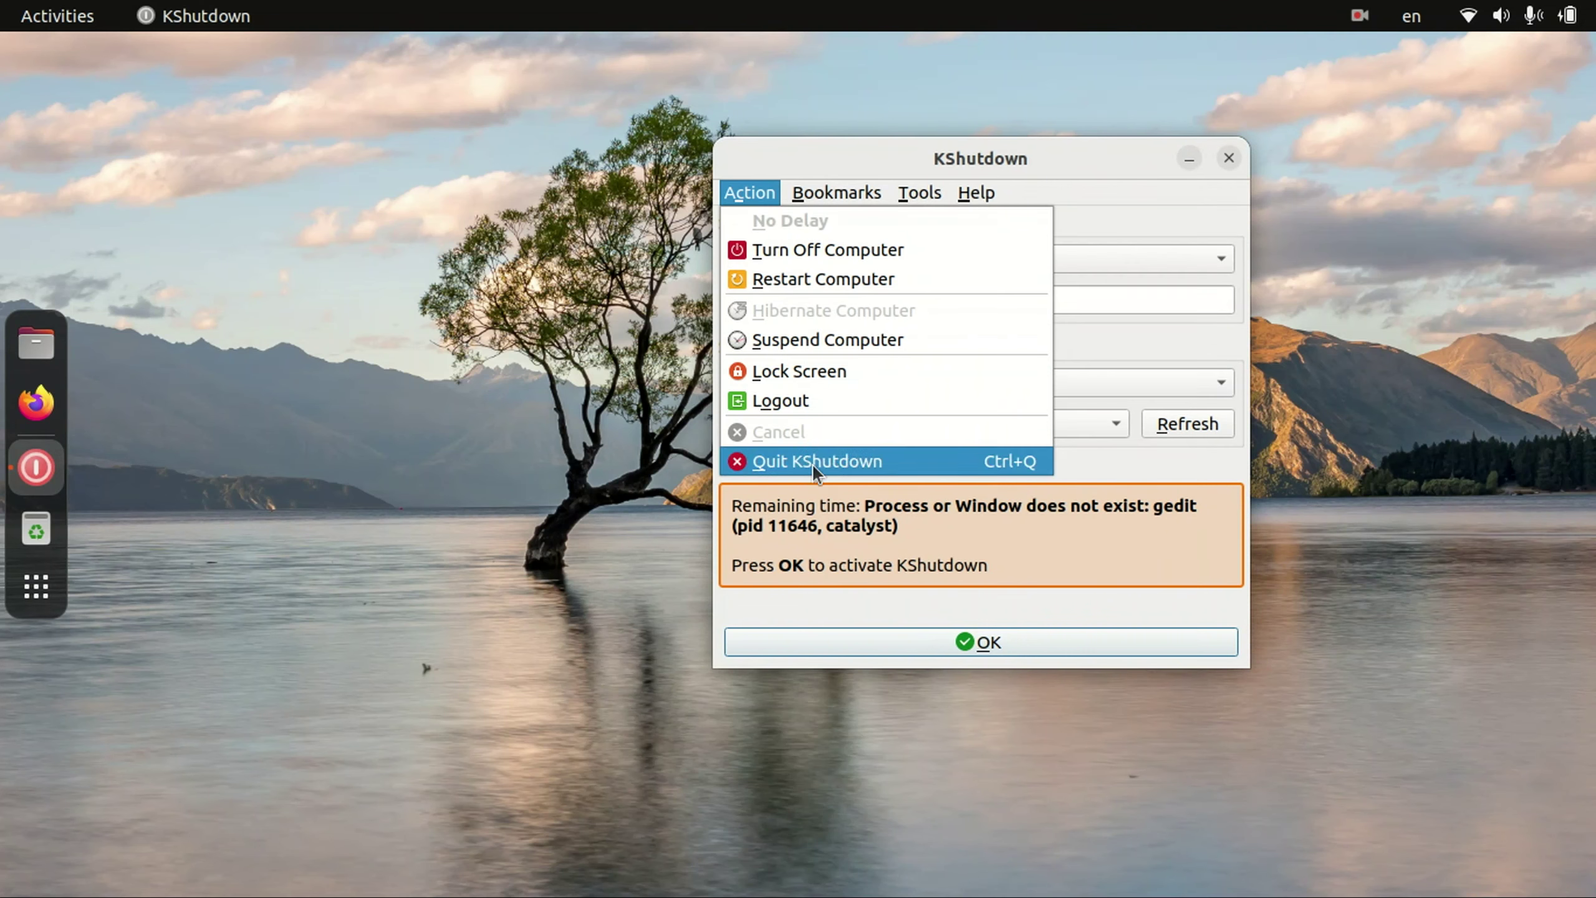
pyautogui.click(1073, 202)
pyautogui.click(920, 193)
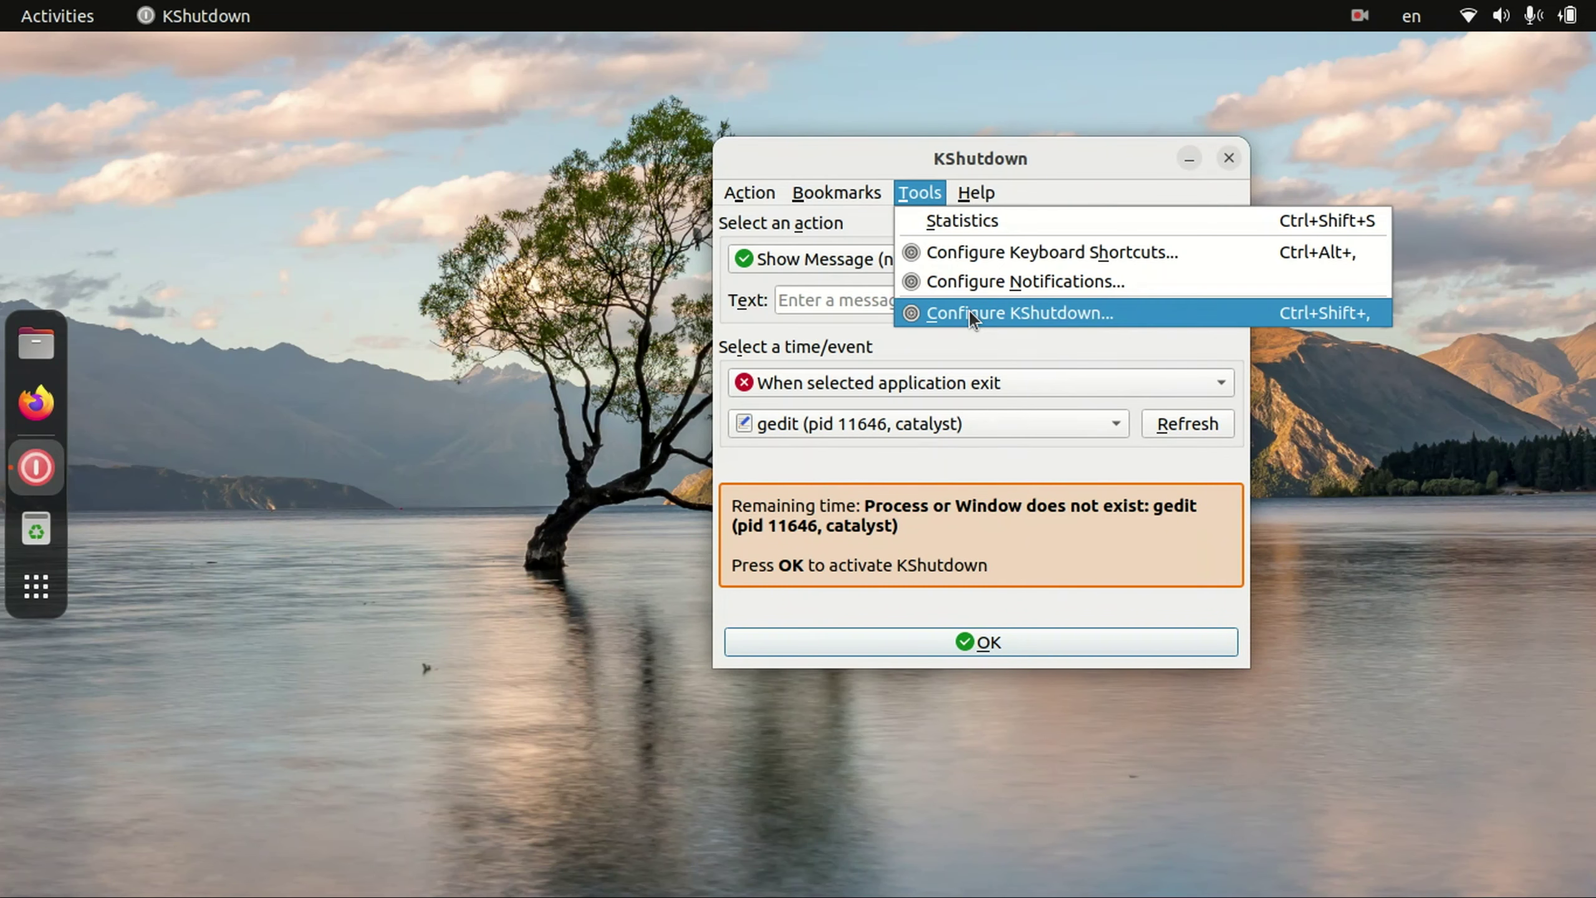
pyautogui.click(968, 309)
pyautogui.click(935, 217)
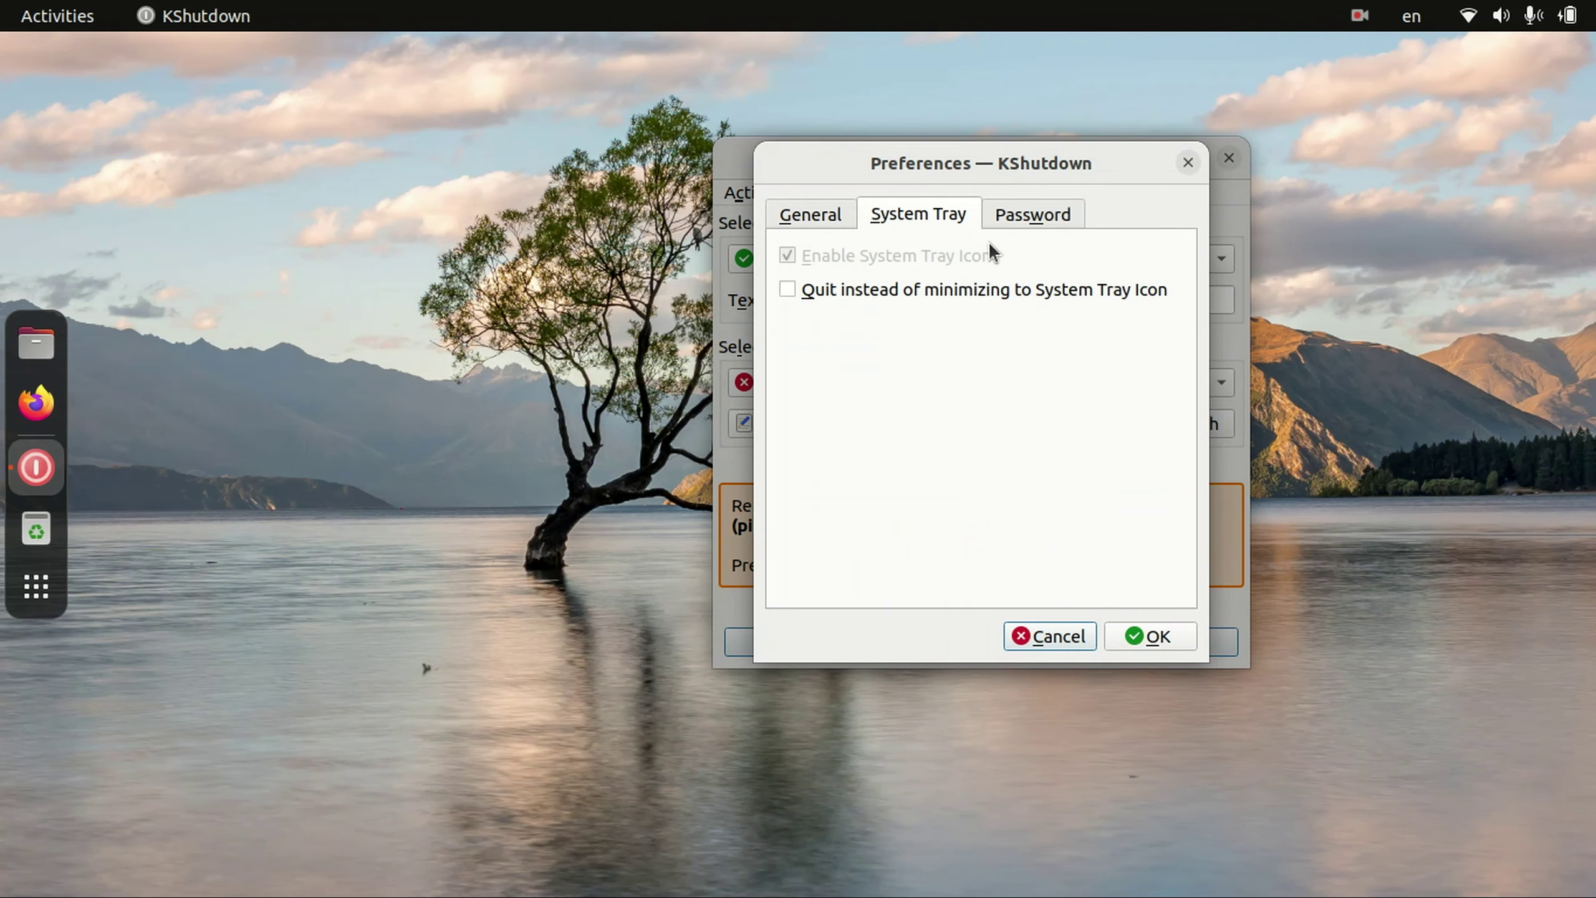
pyautogui.click(790, 288)
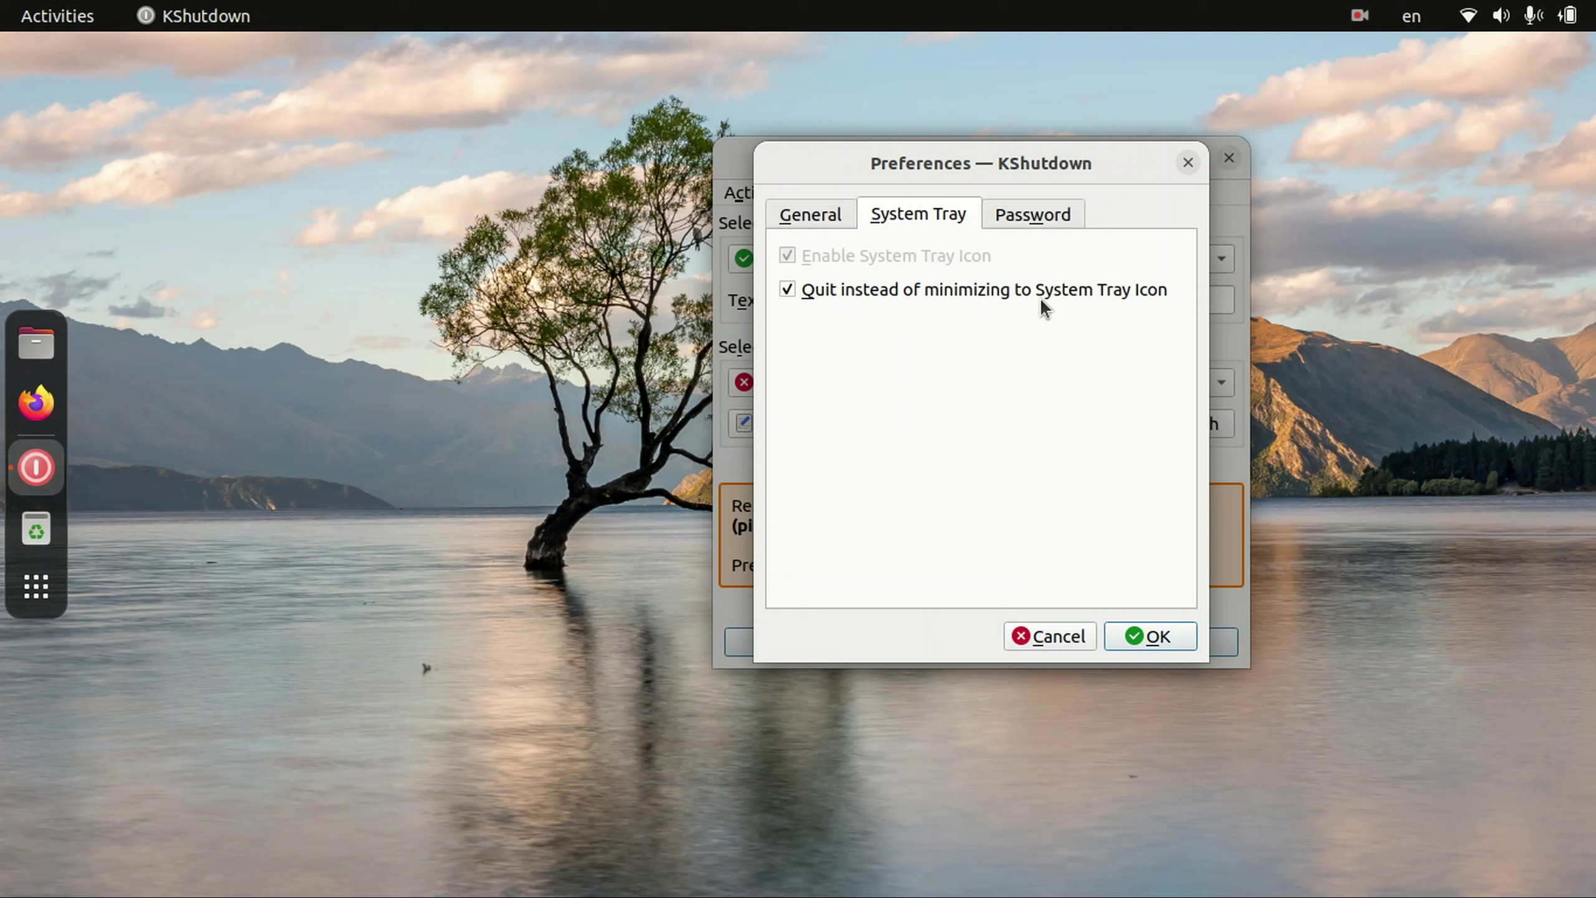
pyautogui.click(1154, 637)
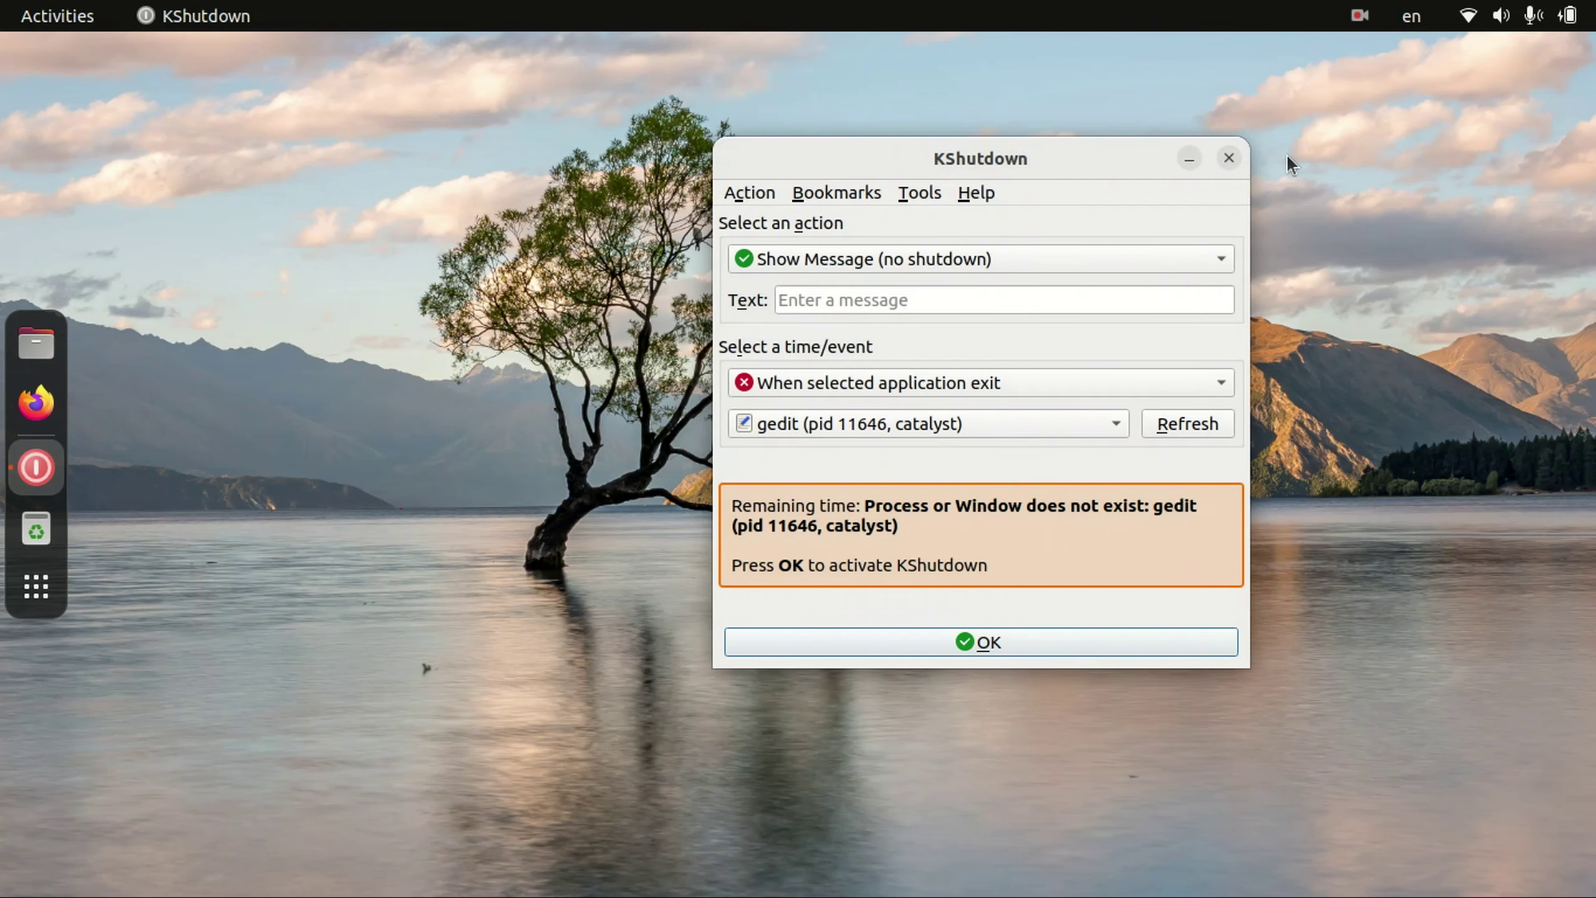
pyautogui.click(1230, 157)
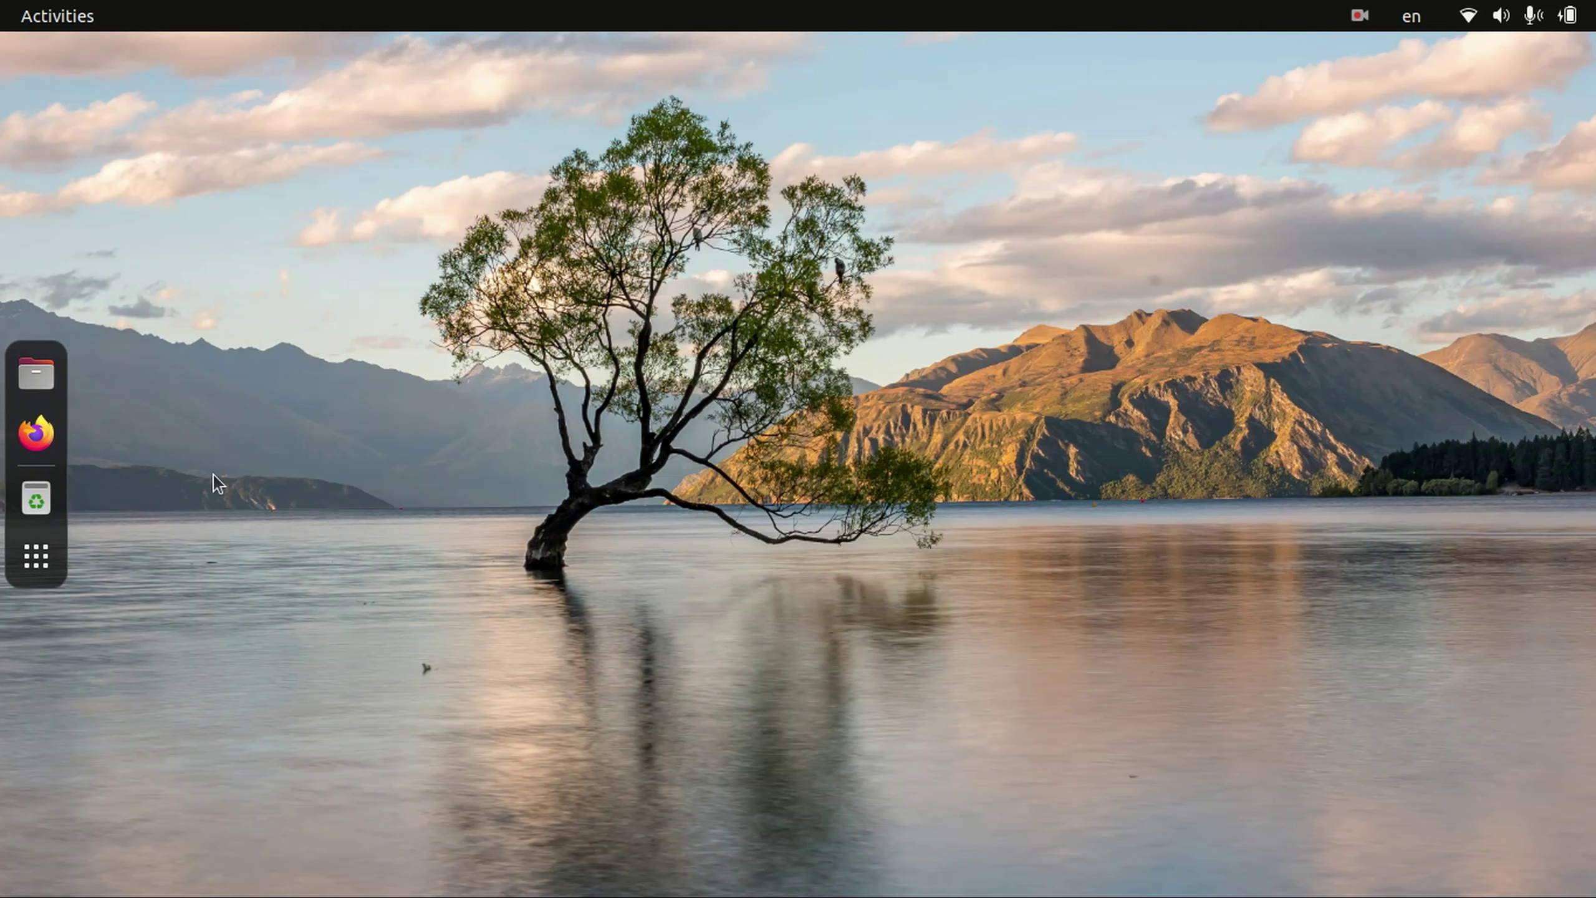